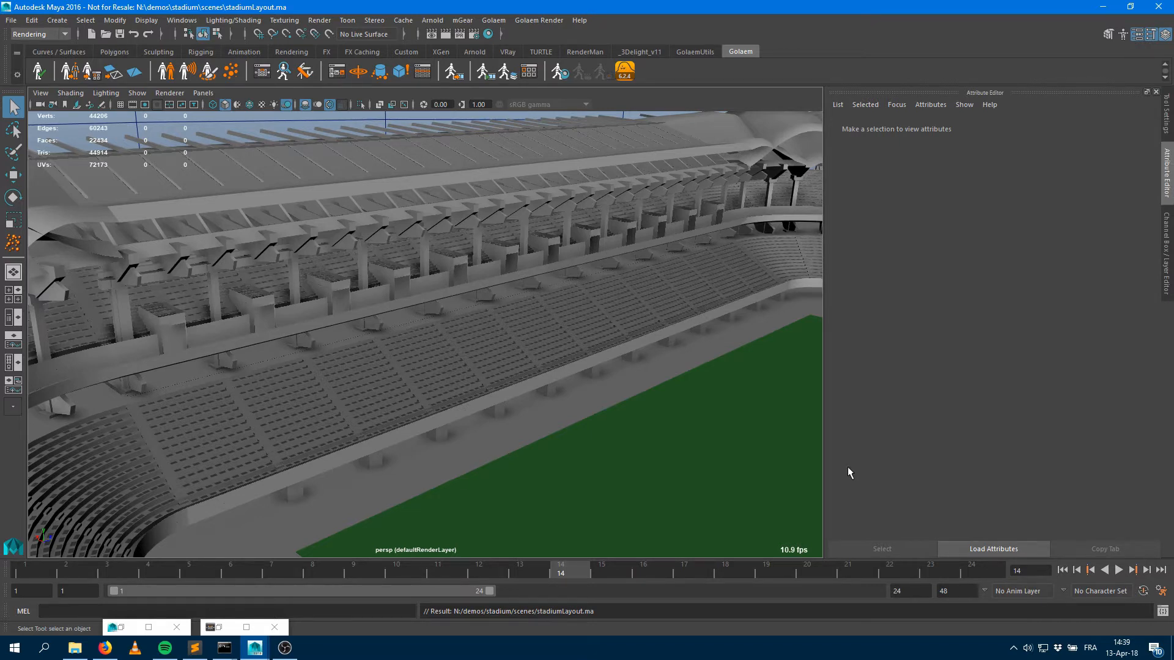
Look over the stadium stands, open the Outliner and expand the MDL group
alt+middle_drag(498, 336, 543, 343)
alt+drag(542, 343, 512, 351)
alt+right_drag(501, 349, 827, 342)
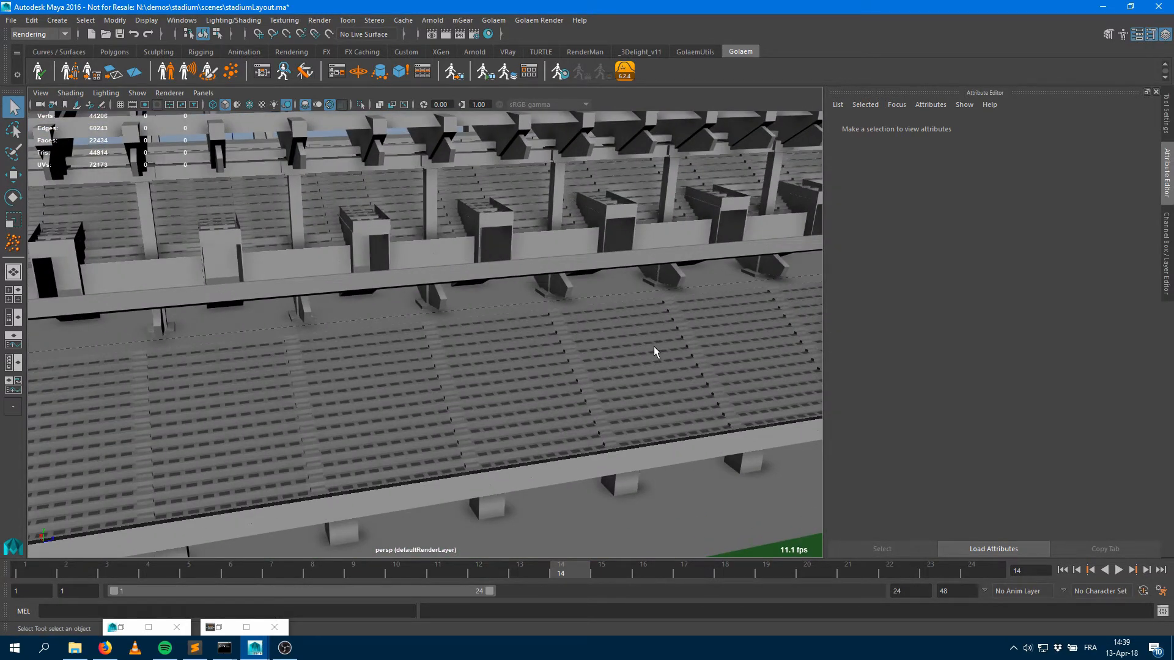
key(shift+o)
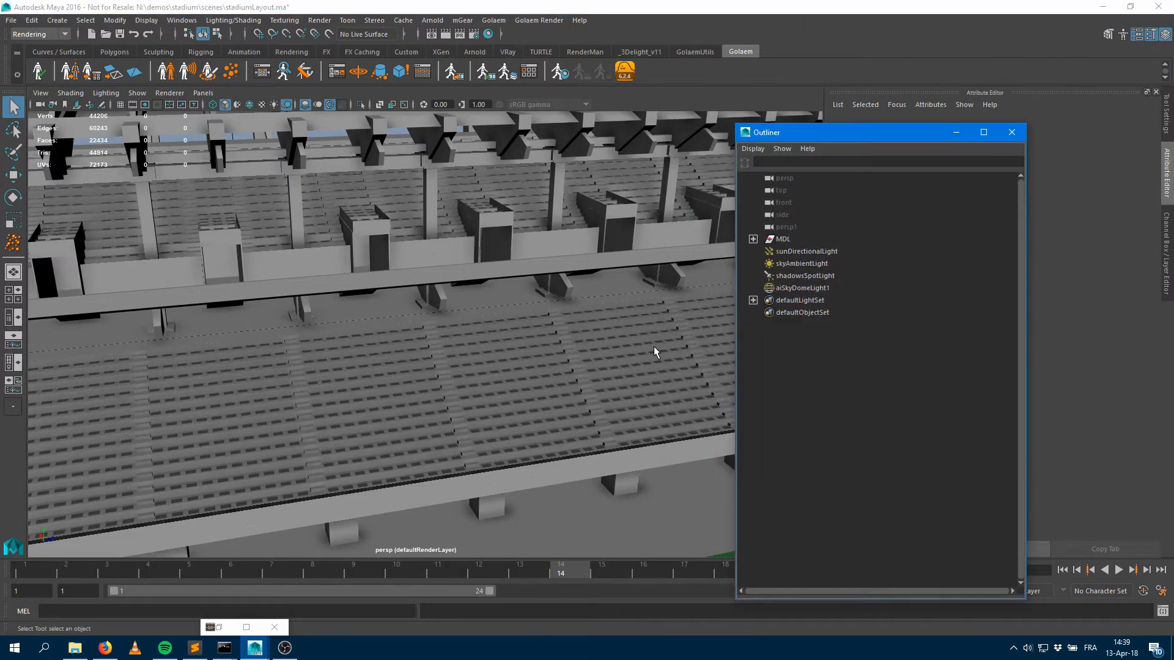
click(783, 239)
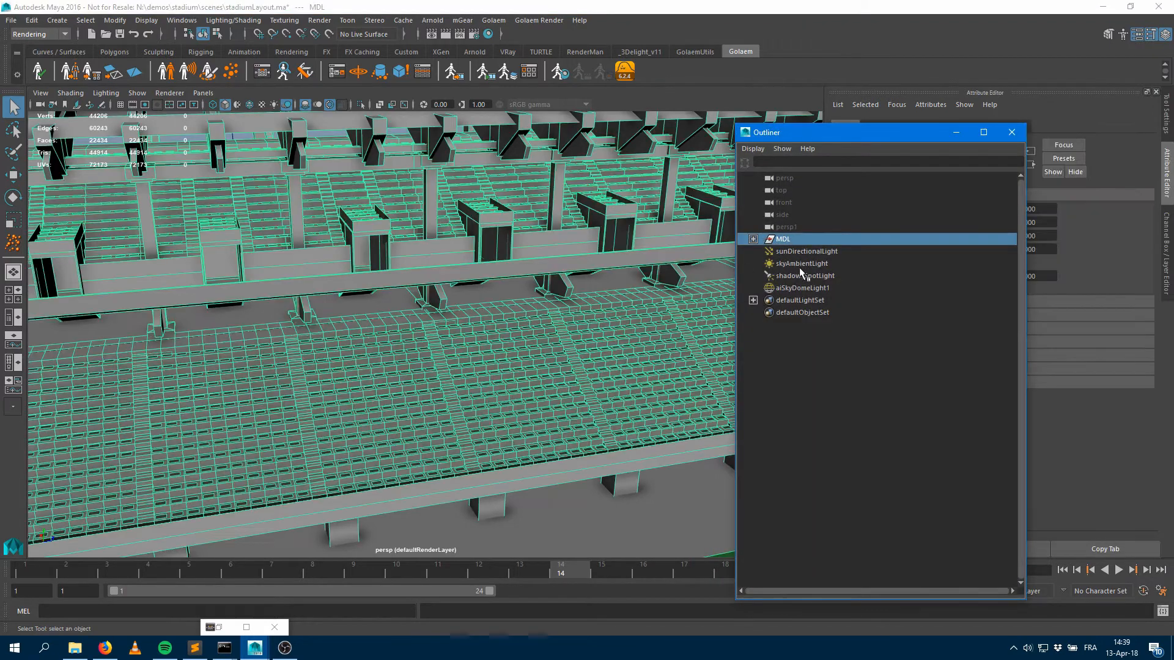
click(754, 239)
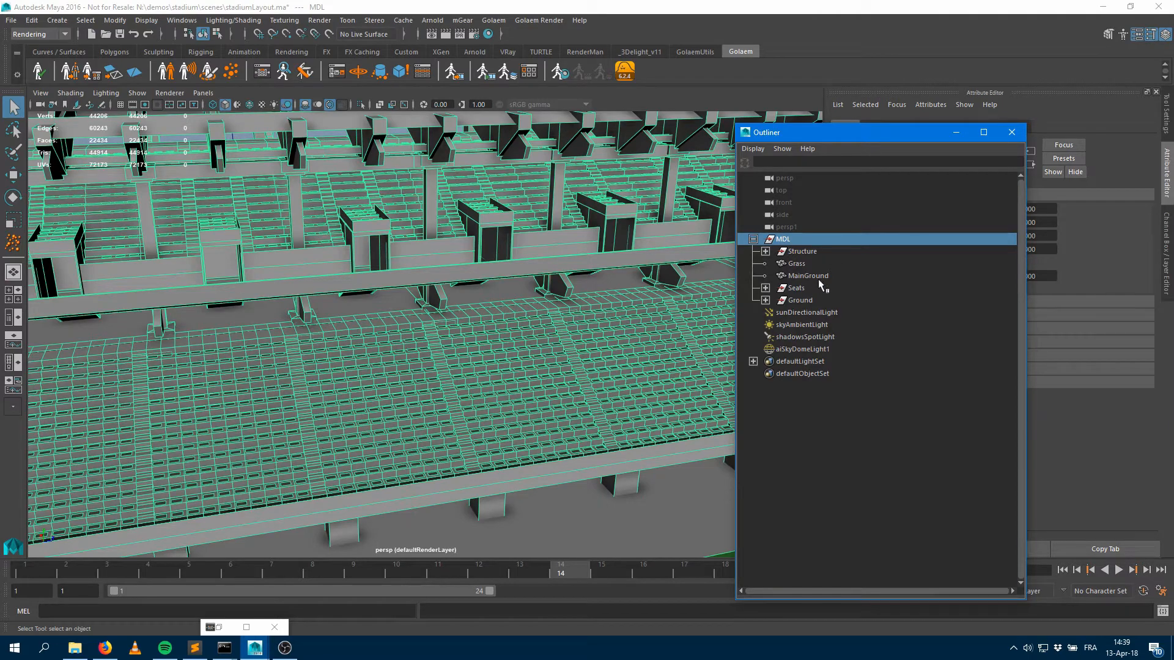
Select the Ground group and the Seats group in turn to examine their geometry on the stands
click(800, 299)
alt+drag(428, 425, 505, 343)
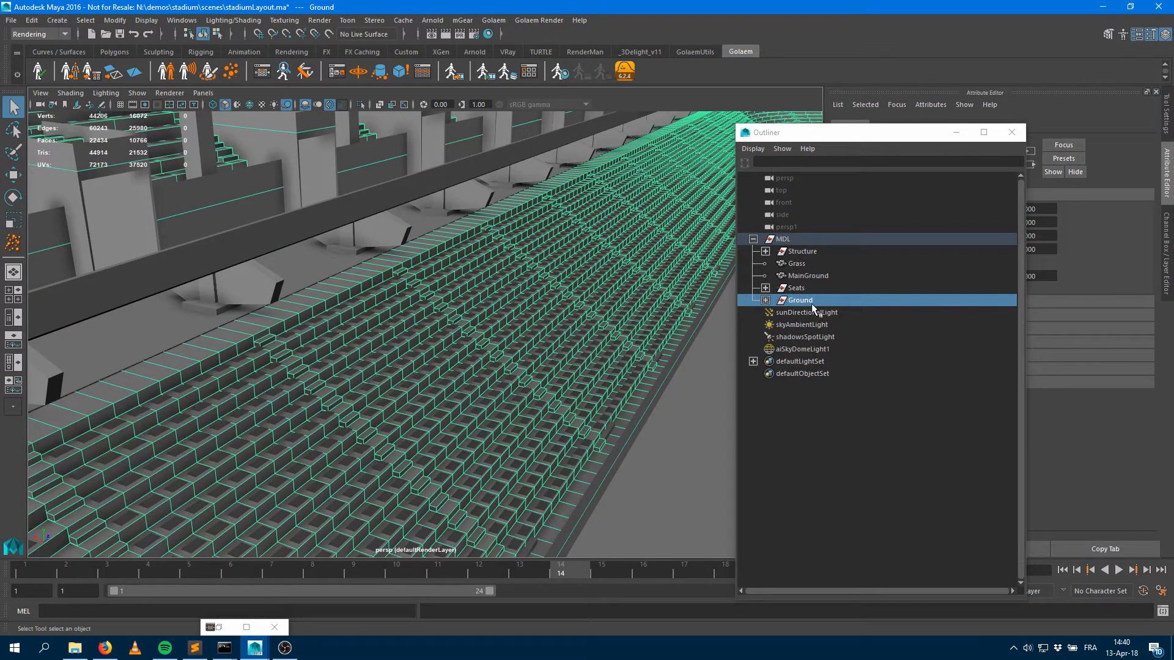
click(795, 291)
alt+drag(543, 406, 430, 444)
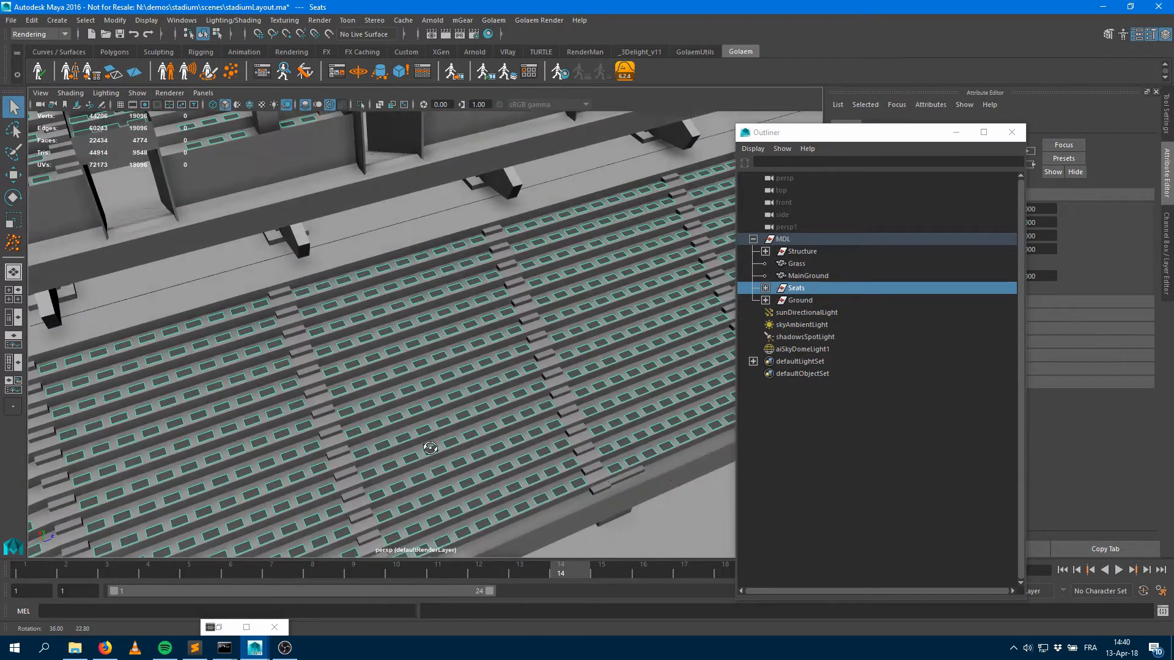
alt+middle_drag(406, 437, 473, 359)
alt+right_drag(412, 344, 591, 322)
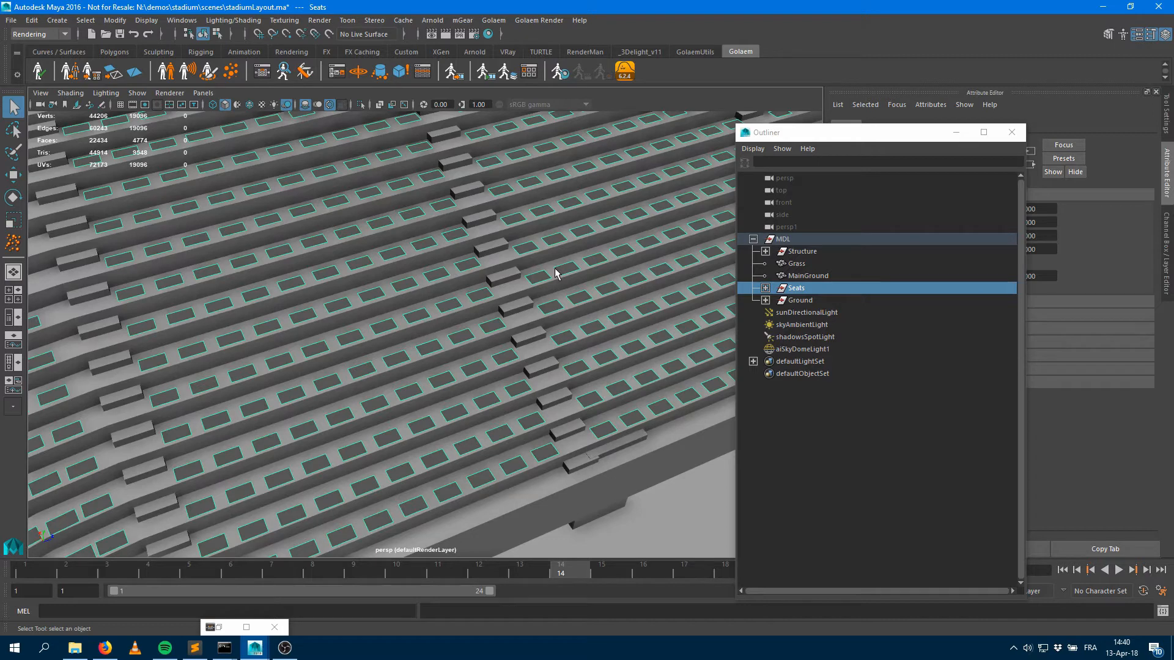
Switch to the Maya session with simScene.ma, play the crowd simulation from the first frame, and stop it to inspect the characters
click(255, 648)
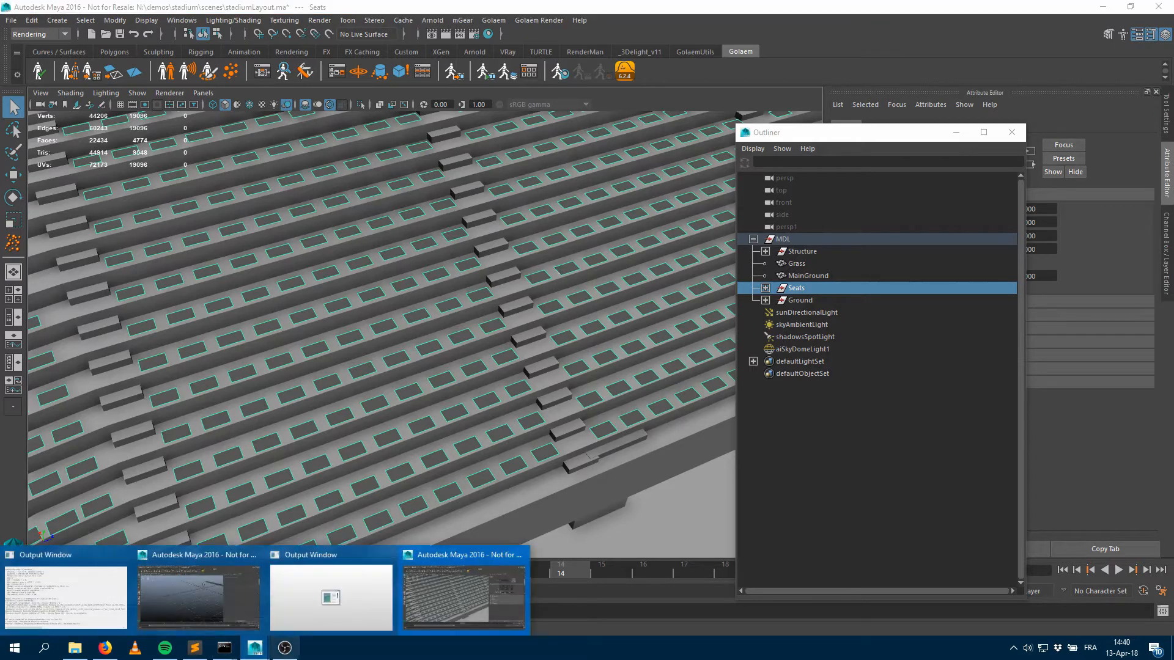
click(199, 596)
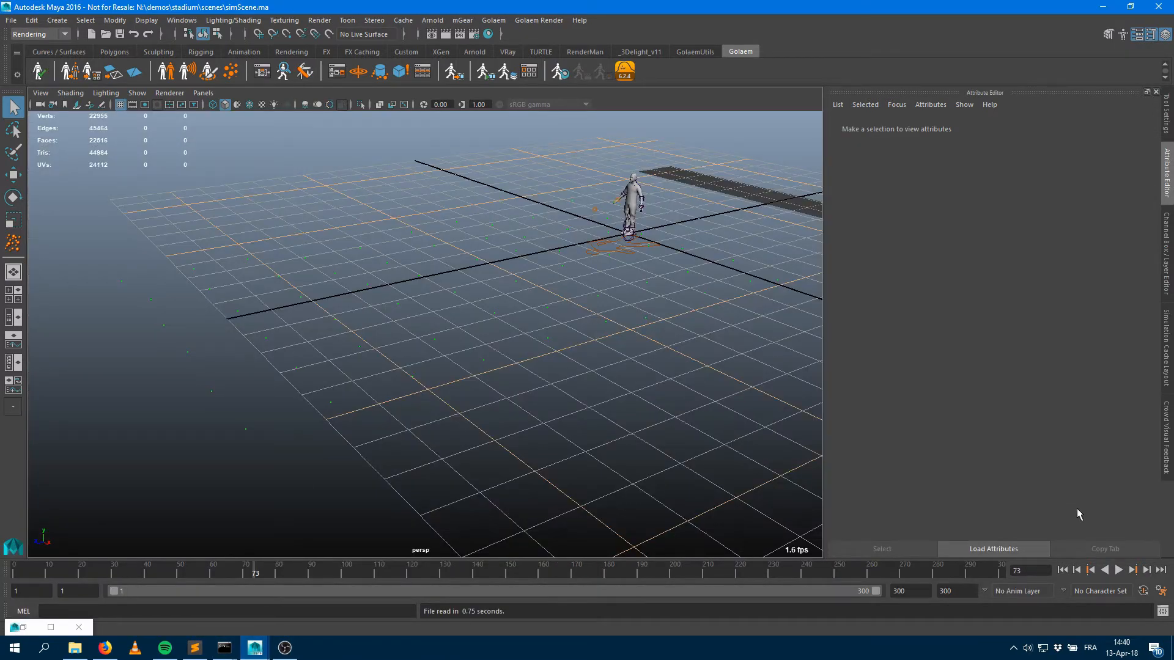
click(1062, 570)
click(1119, 569)
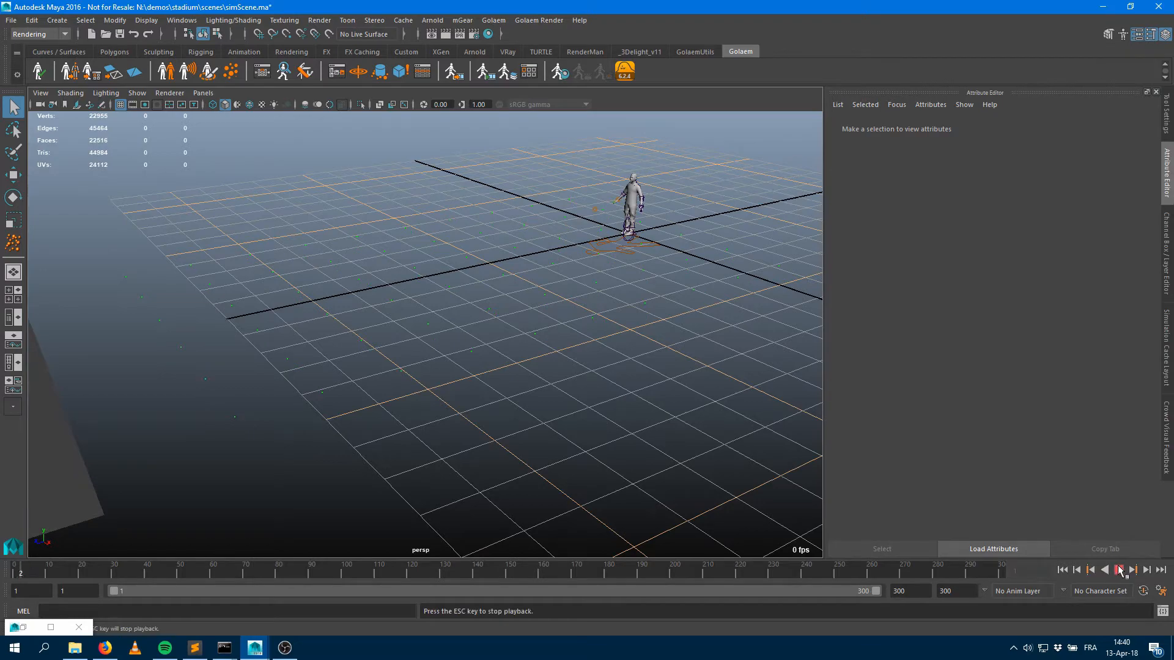
key(Escape)
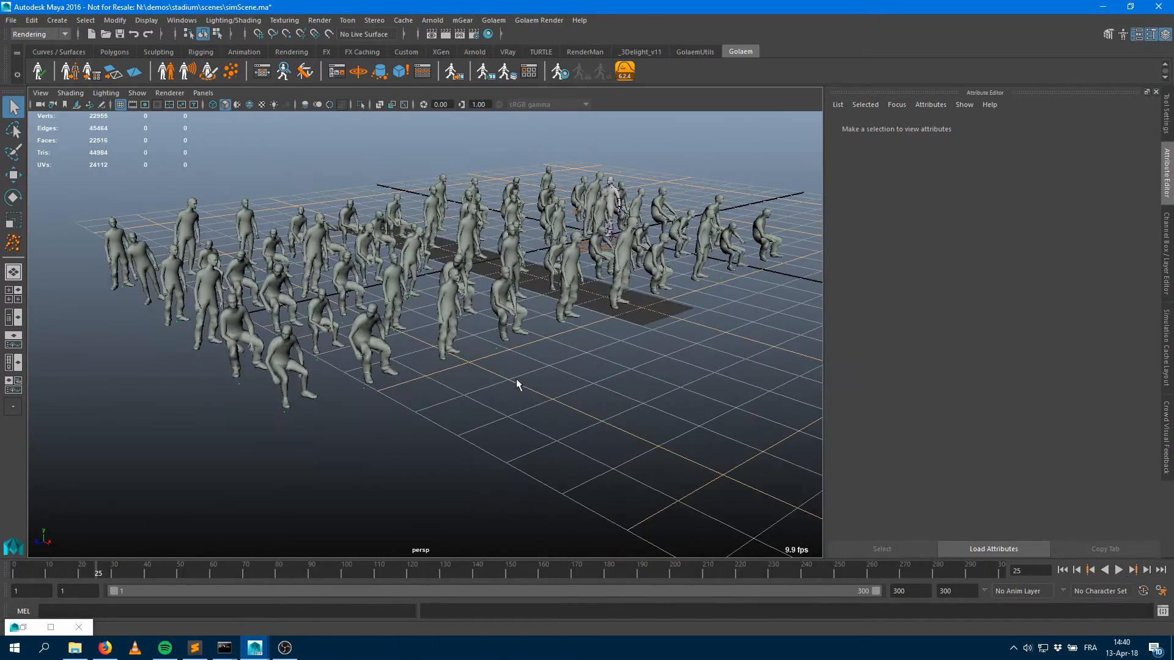
alt+drag(516, 384, 557, 290)
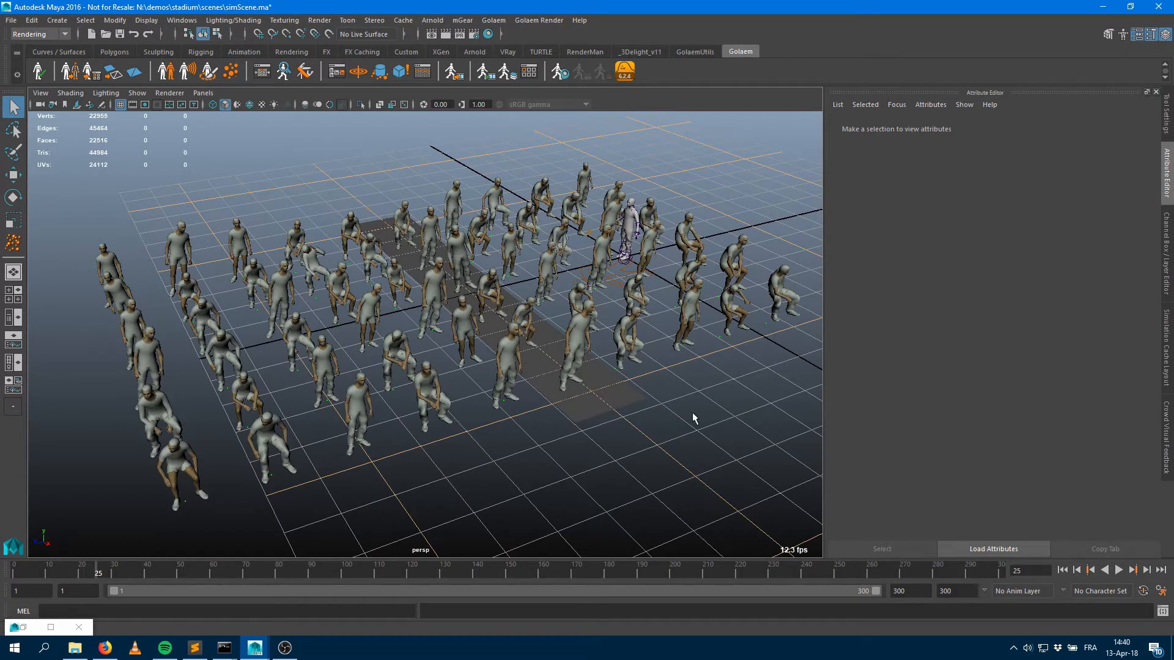
Return to the stadiumLayout.ma session, create a Golaem terrain locator from the Ground group, and show its shape attributes
mouse_move(255, 648)
click(434, 597)
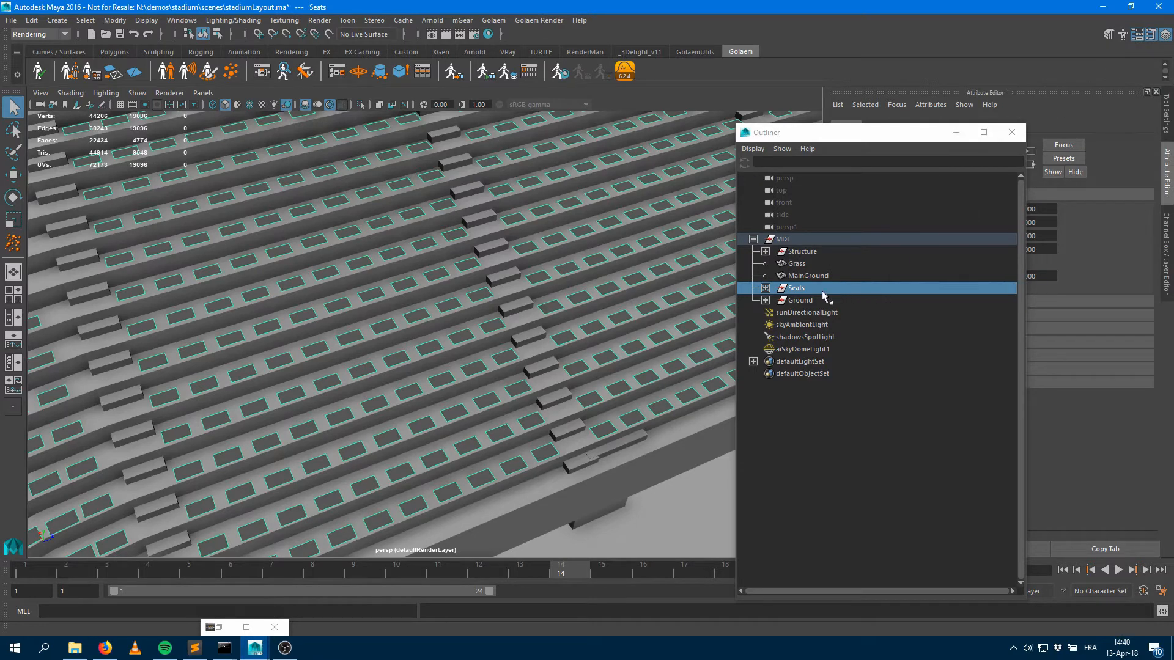
click(795, 301)
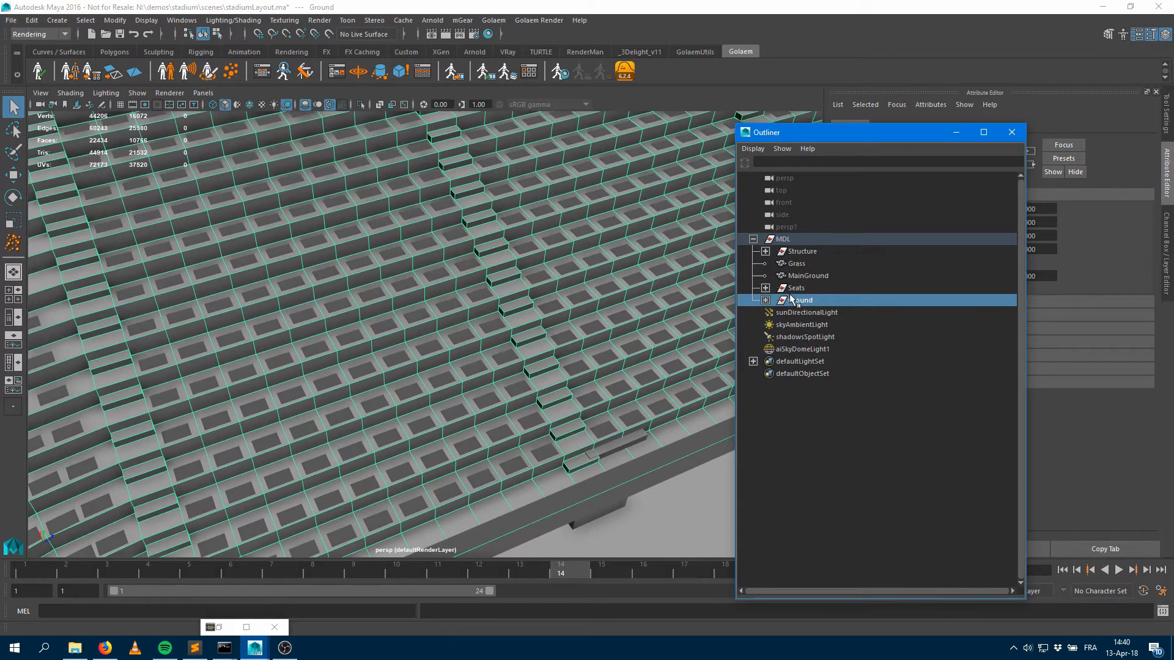
click(136, 73)
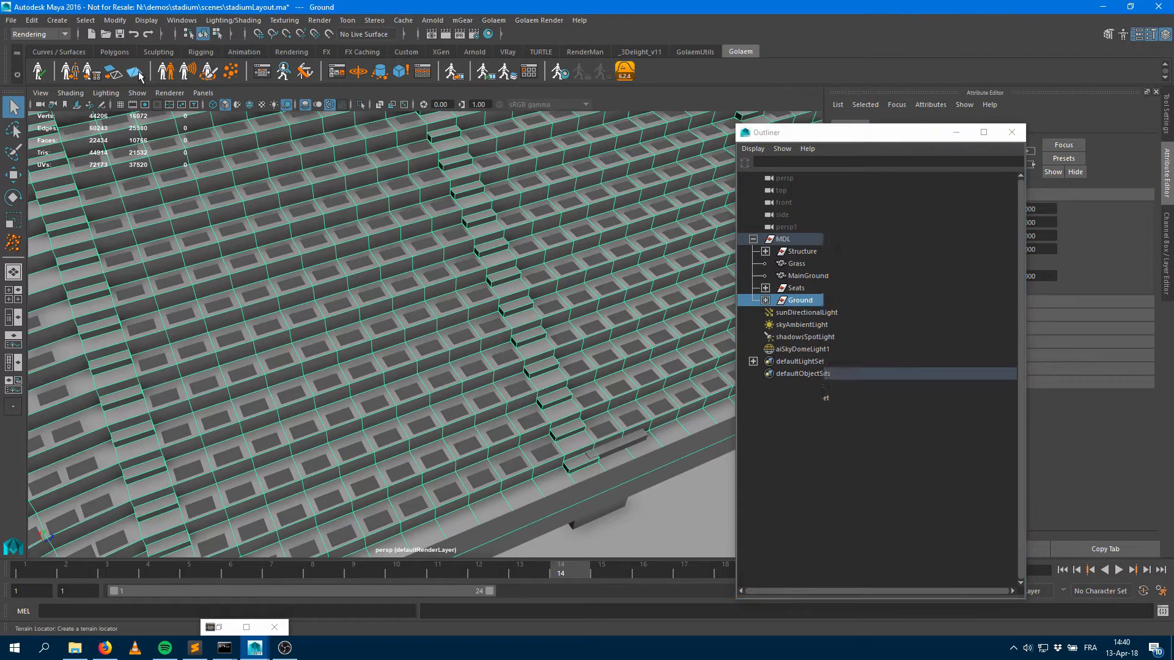
click(753, 374)
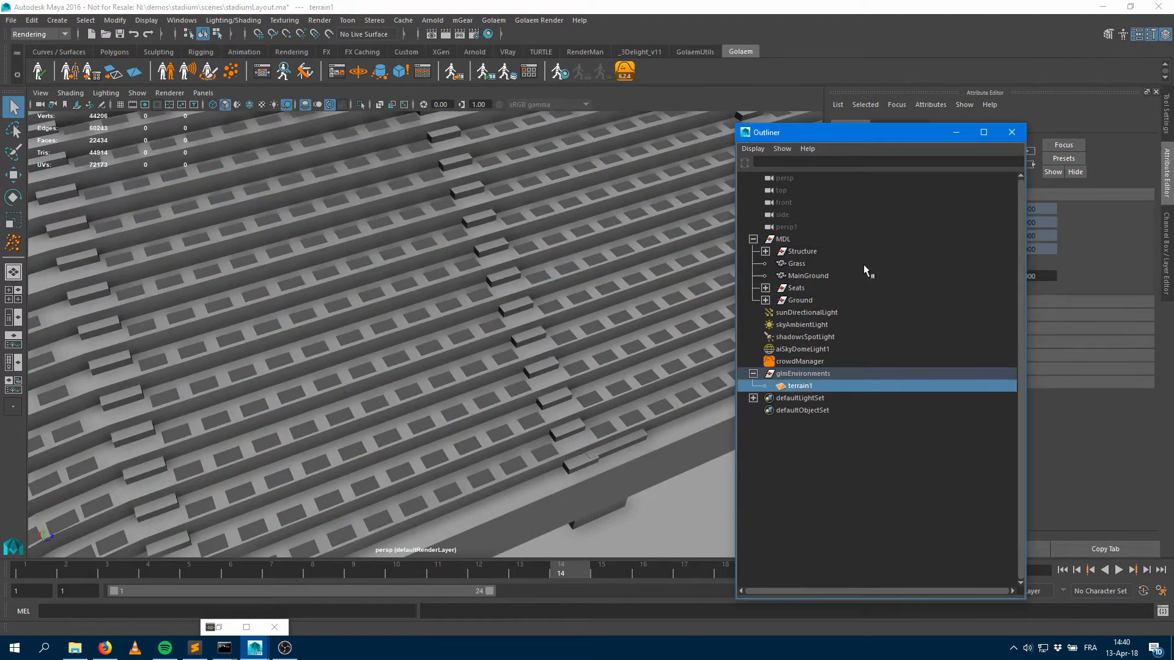
drag(870, 138, 665, 142)
click(912, 129)
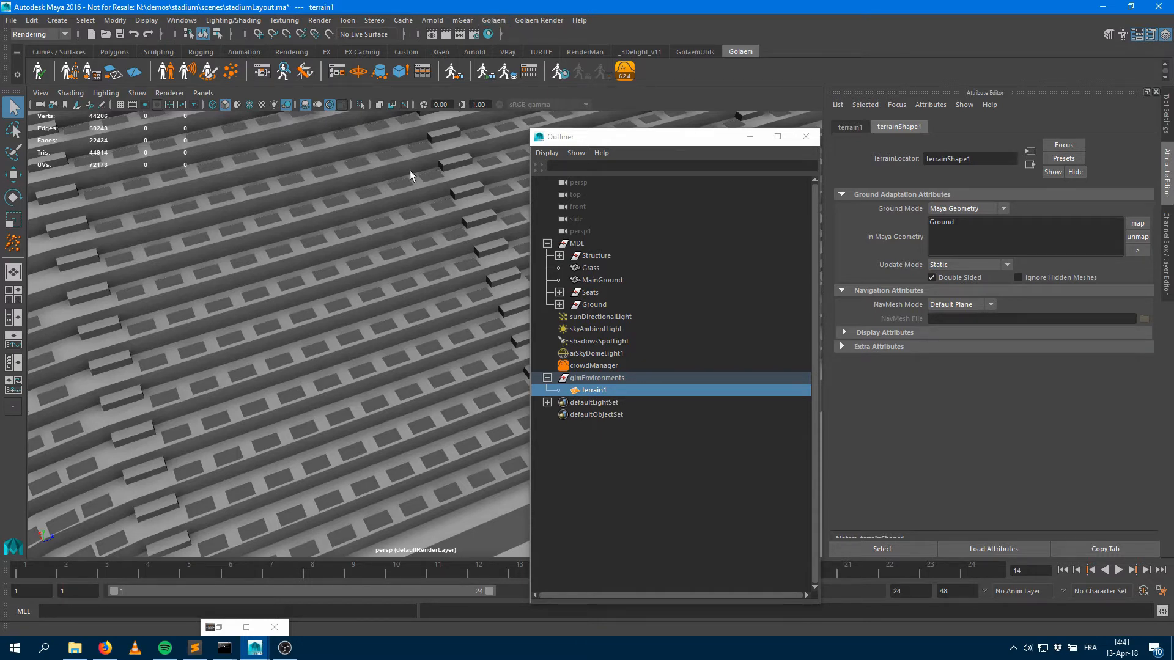
Switch to the simScene.ma session, display the characters with textures, and expand glmEnvironments in the Outliner
click(226, 647)
click(192, 605)
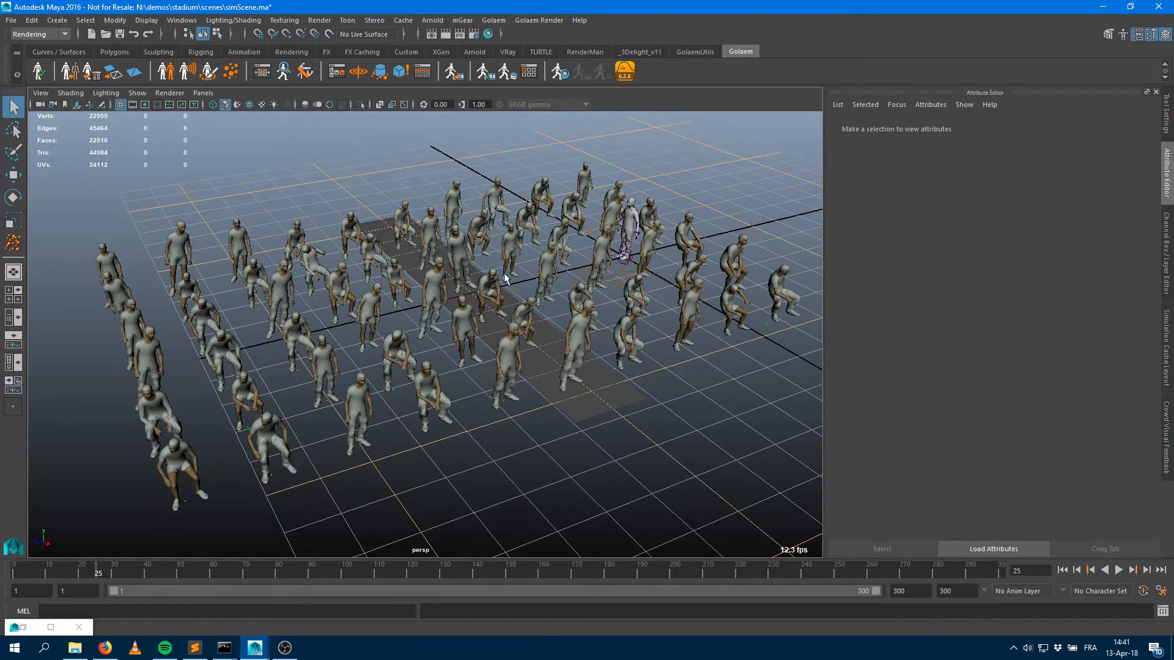
key(6)
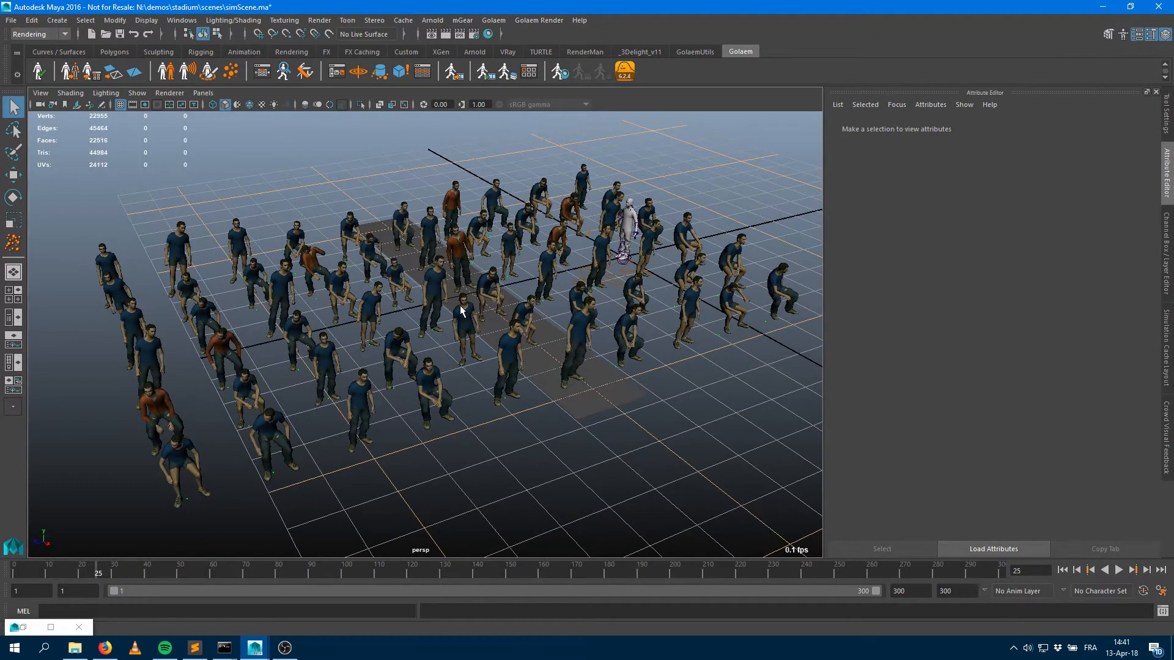
key(shift+o)
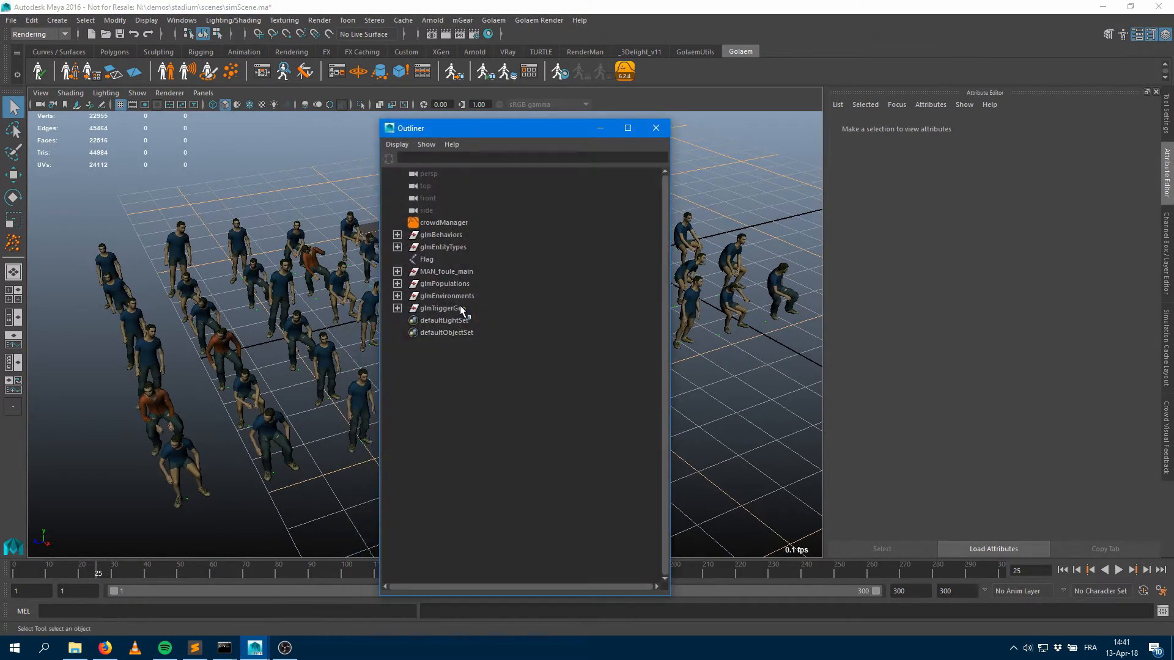
click(398, 295)
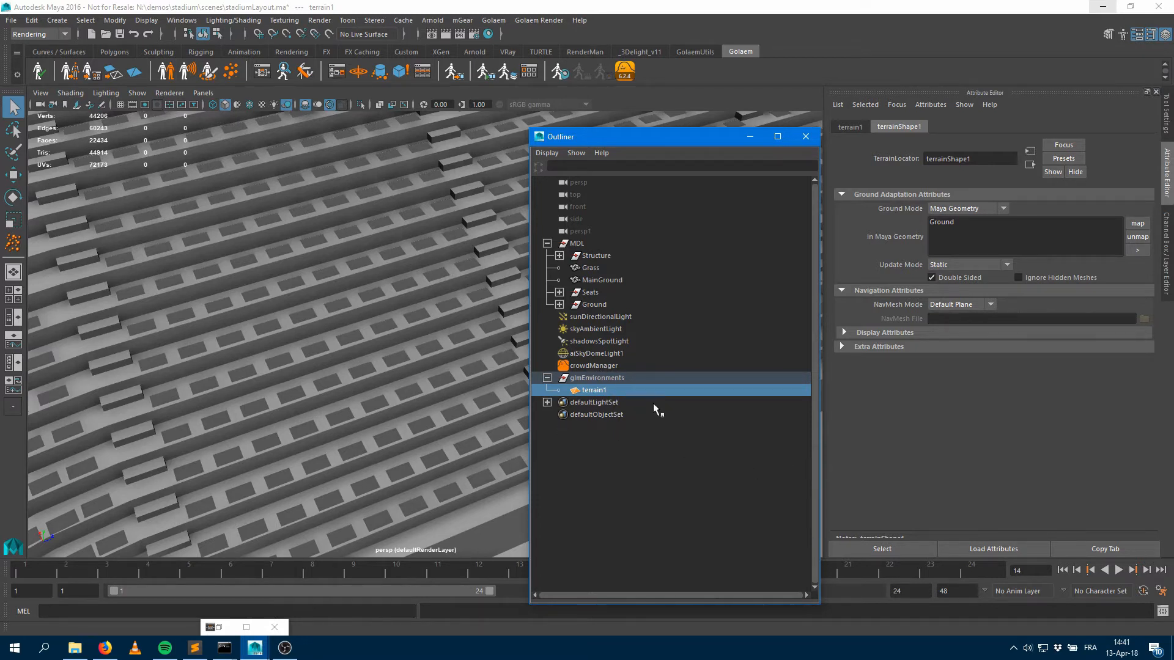
In stadiumLayout.ma, select crowdManager and check the terrain locator assigned in its environment attributes
click(594, 366)
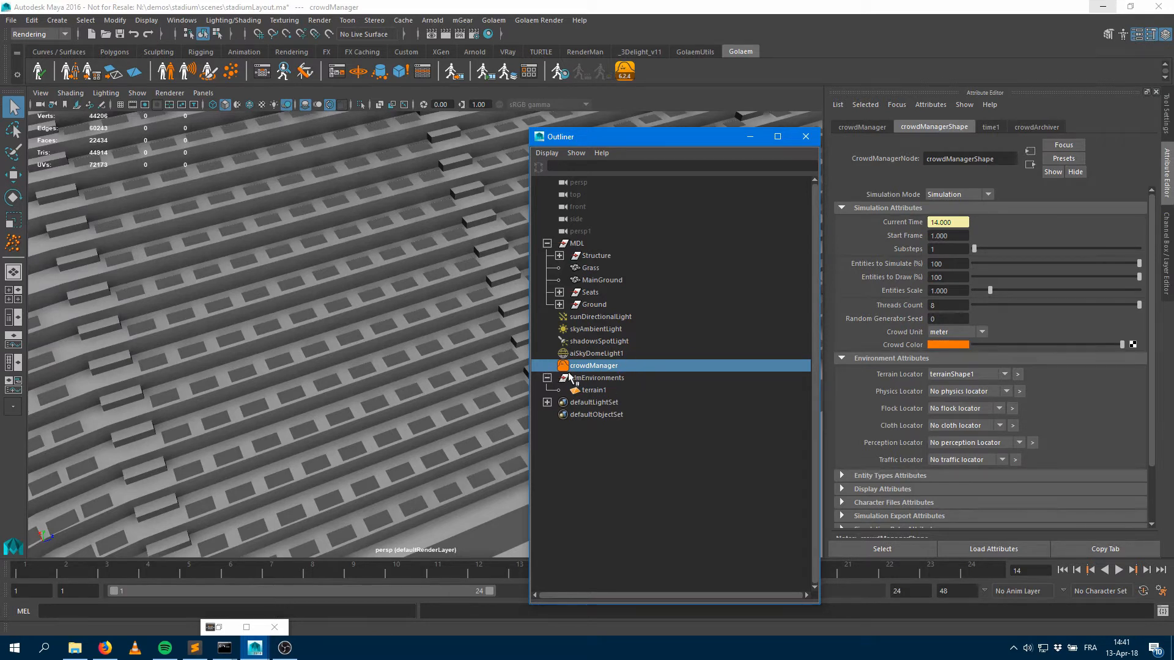
click(972, 375)
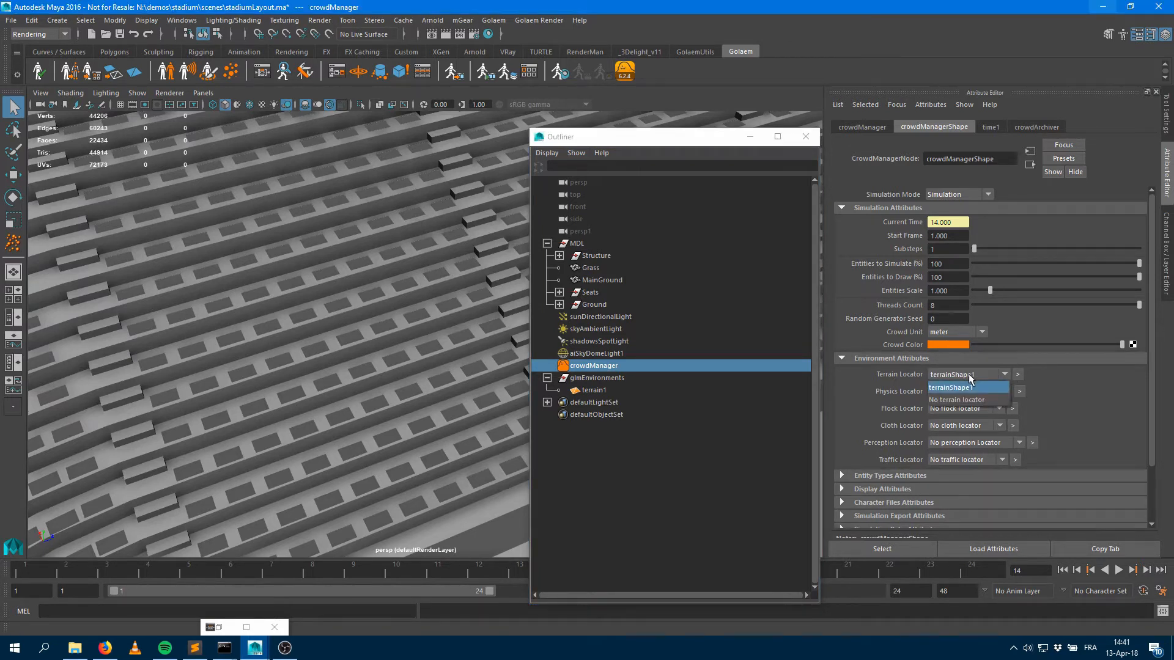
click(971, 377)
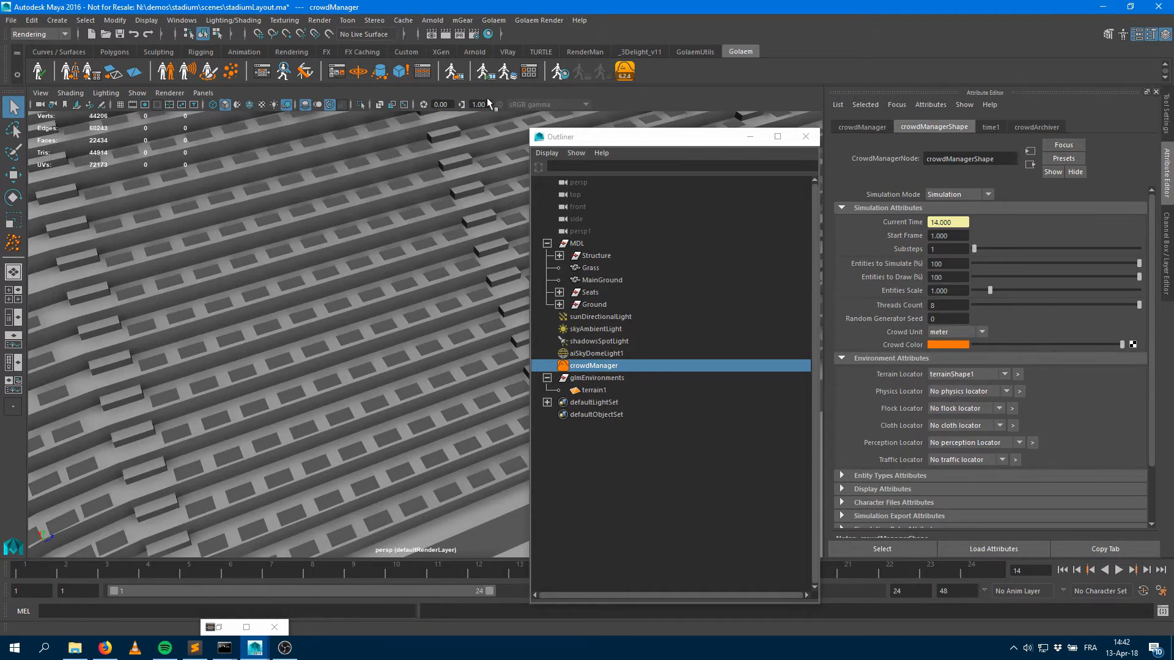
Create a Golaem reference to simScene.ma in the stadium layout scene
click(494, 20)
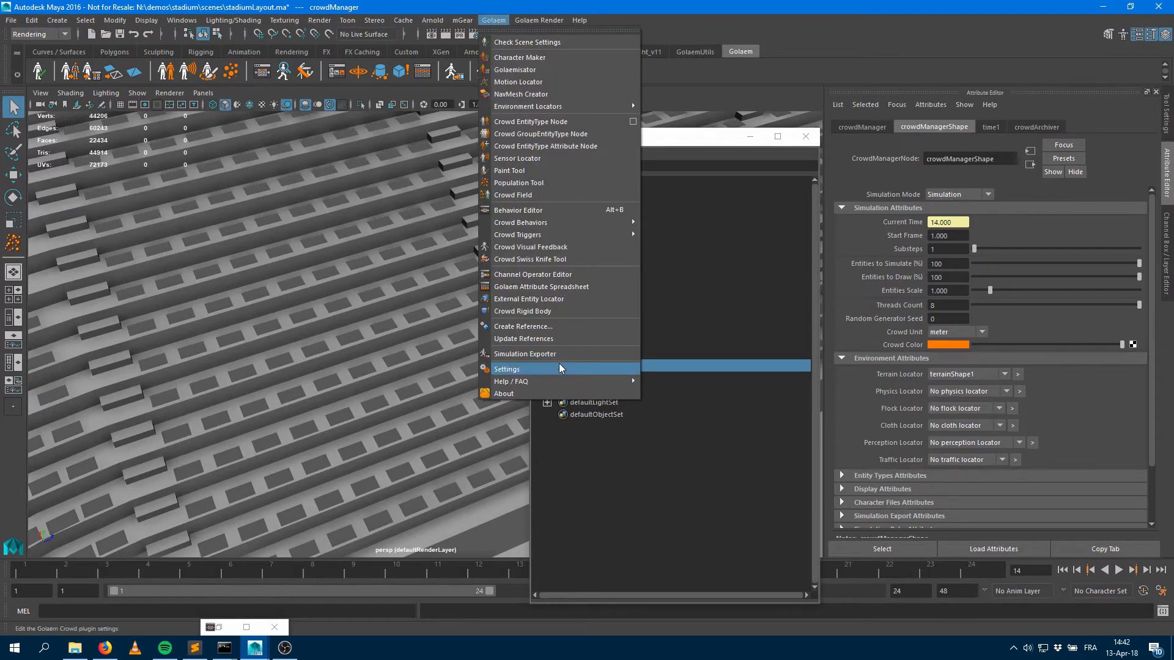
click(533, 328)
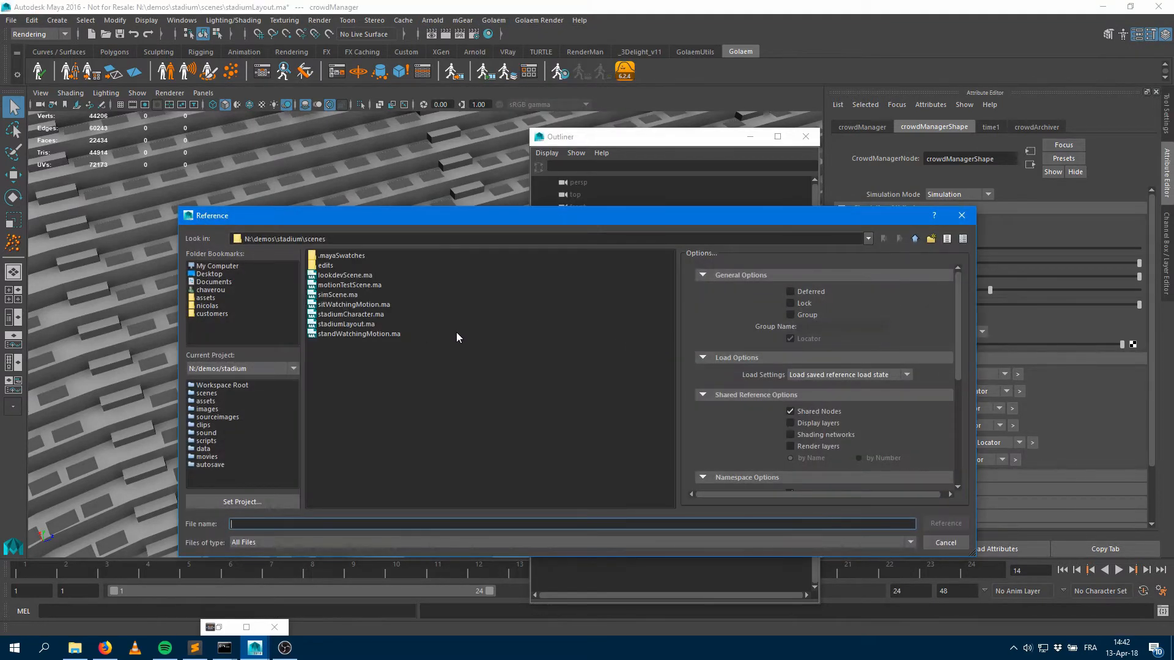
double_click(338, 294)
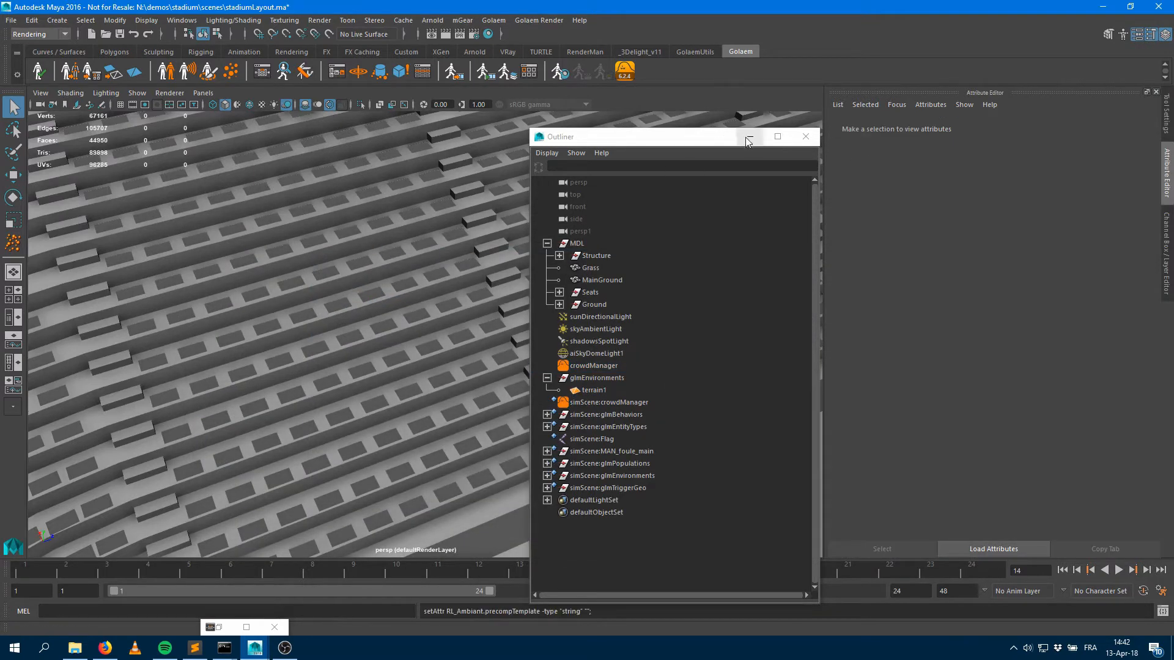
Locate the referenced crowd on the pitch and hide the simScene:glmPopulations group
click(750, 140)
alt+drag(587, 306, 672, 335)
alt+middle_drag(283, 393, 412, 391)
scroll(388, 373, down, 5)
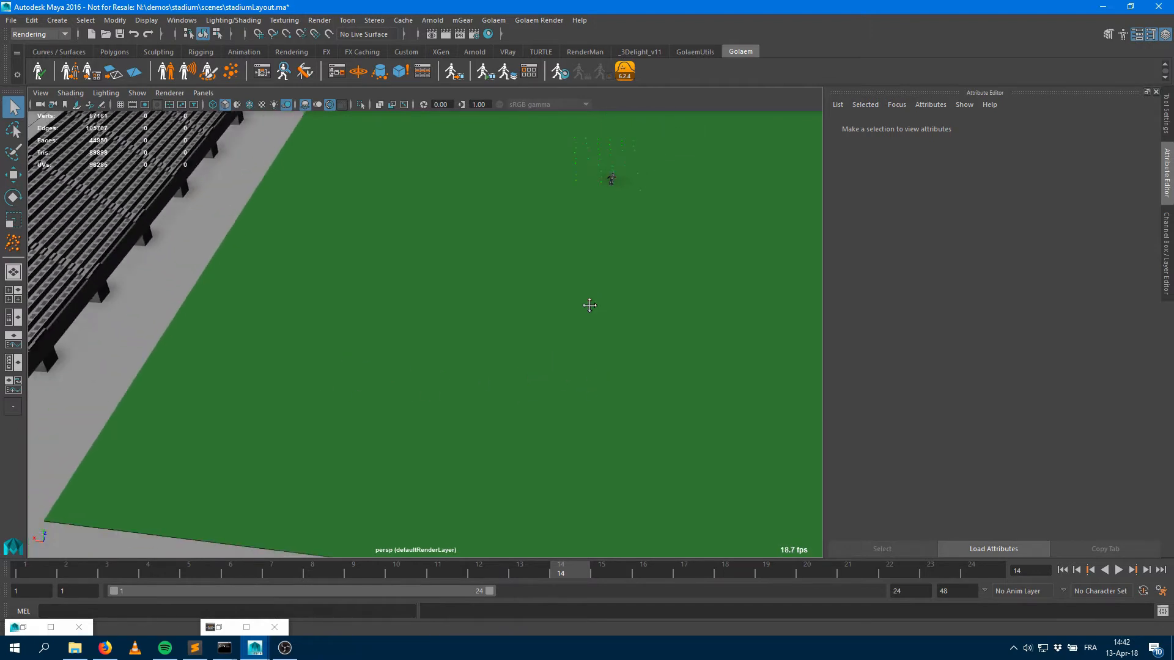
alt+middle_drag(590, 306, 554, 385)
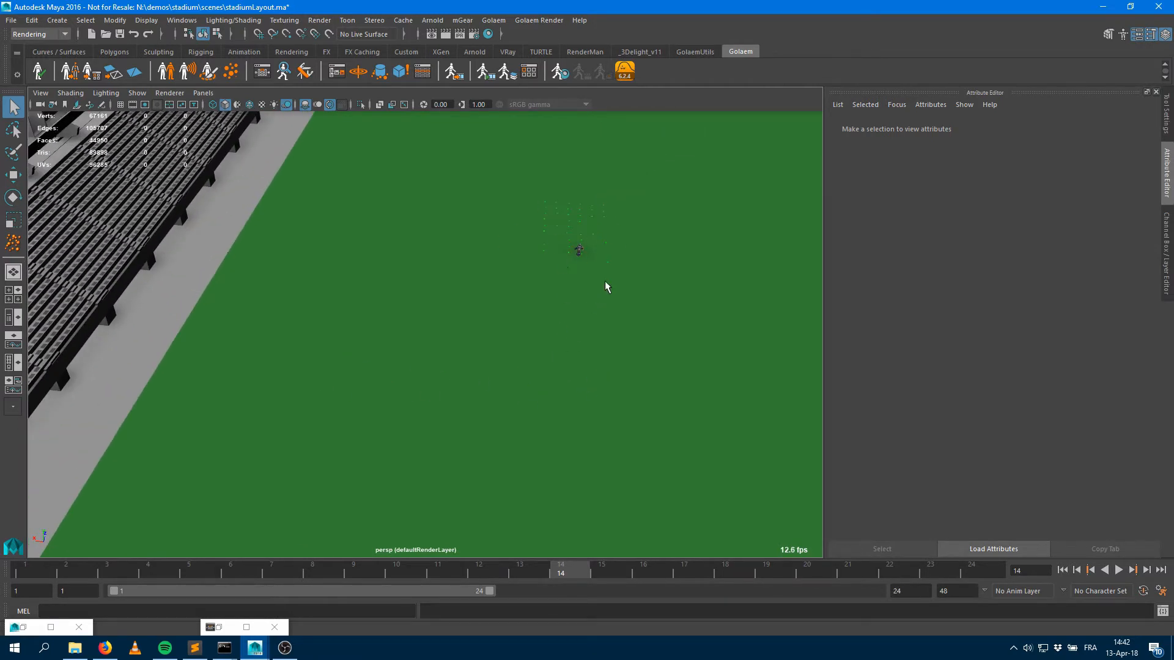
key(shift+o)
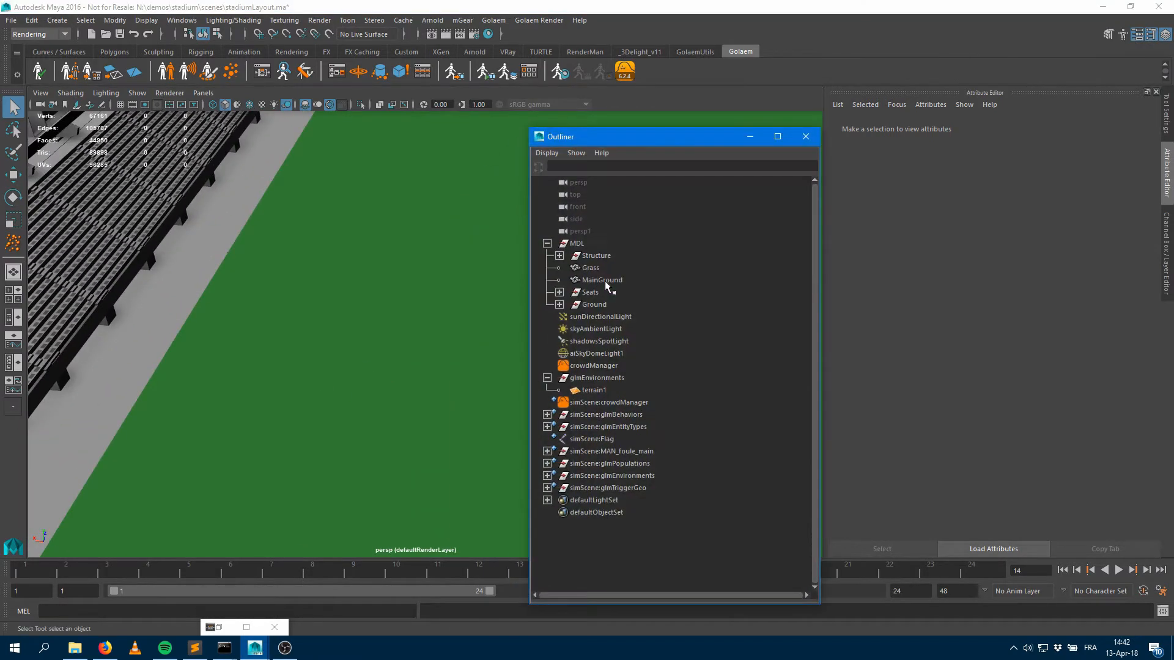
click(629, 465)
key(ctrl+h)
drag(645, 146, 958, 137)
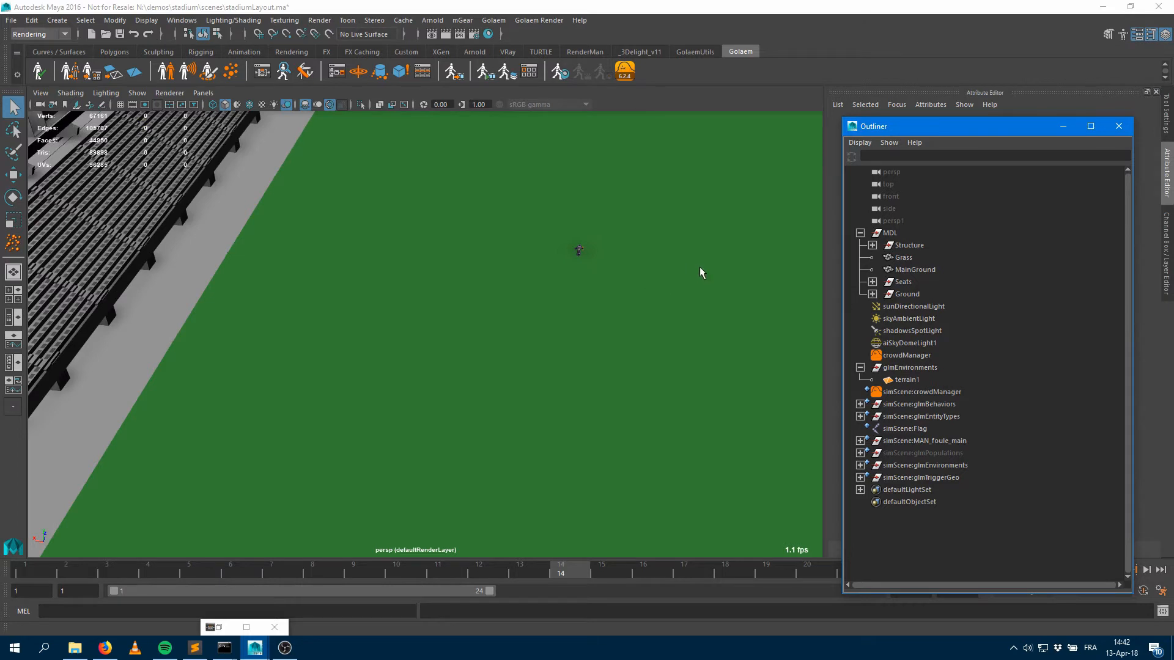
Expand simScene:MAN_foule_main in the Outliner down to the split body parts and select the simScene:MAN_MD_body_head mesh
alt+drag(704, 293, 568, 289)
alt+middle_drag(492, 336, 430, 339)
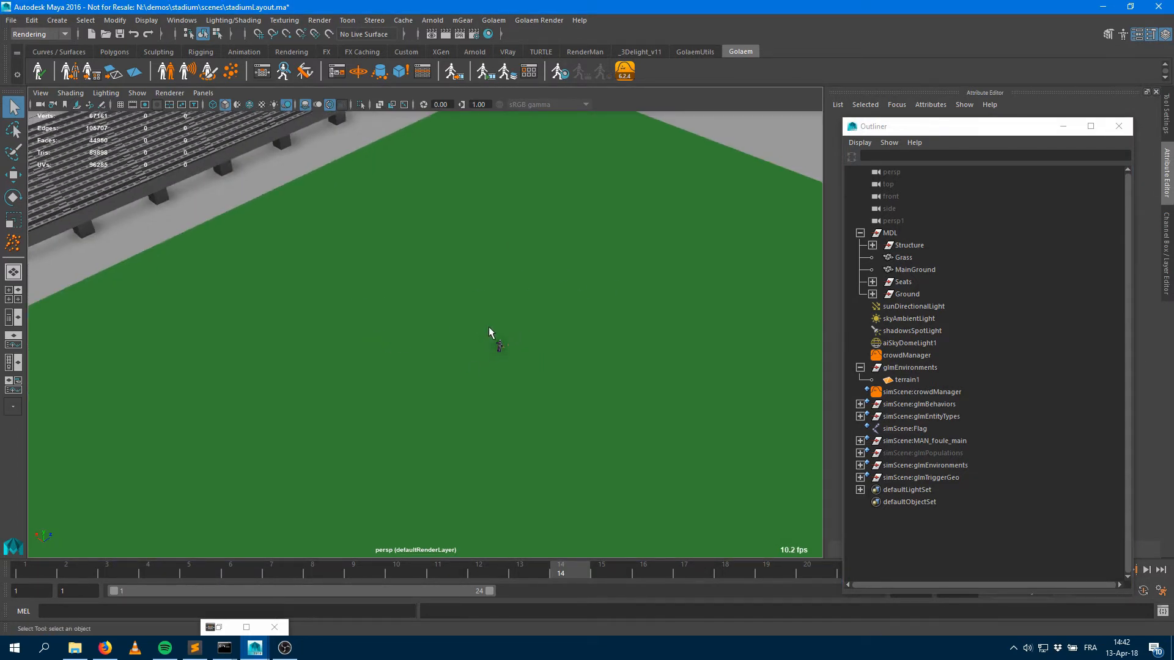
alt+right_drag(490, 353, 614, 366)
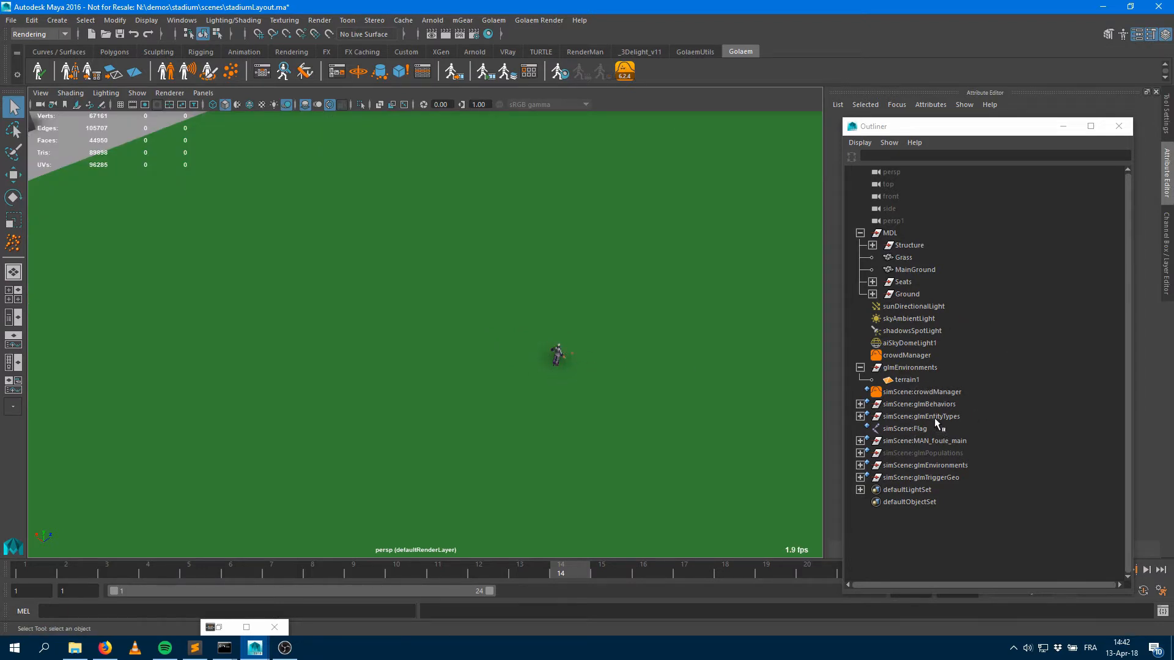
click(892, 441)
click(860, 441)
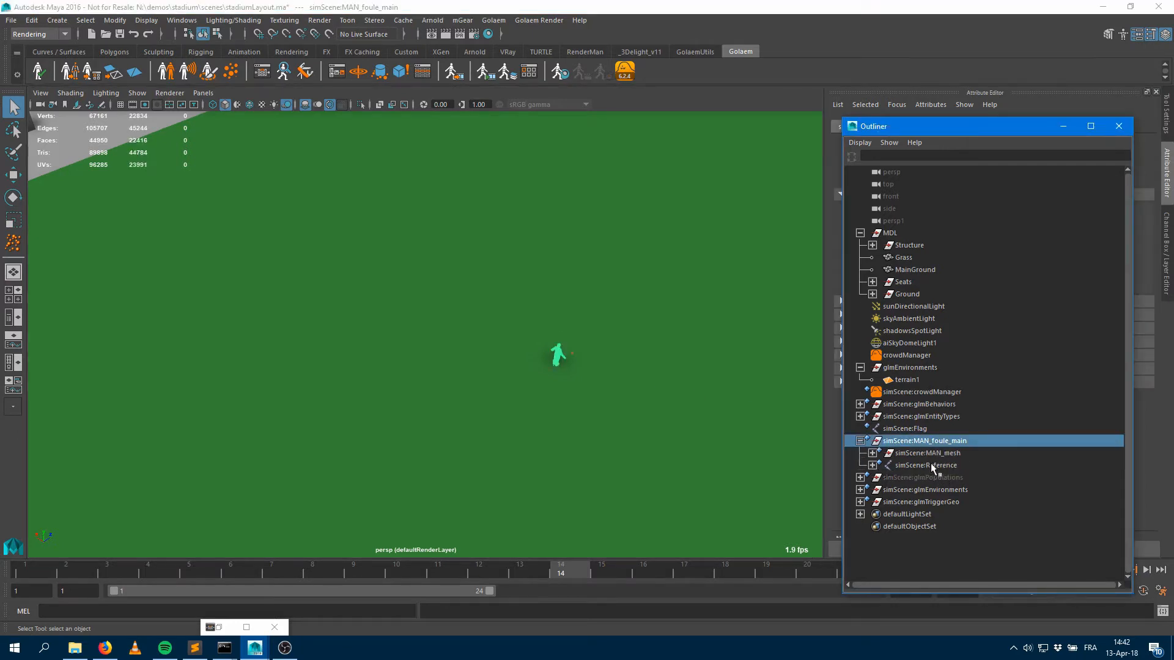
click(947, 466)
click(885, 466)
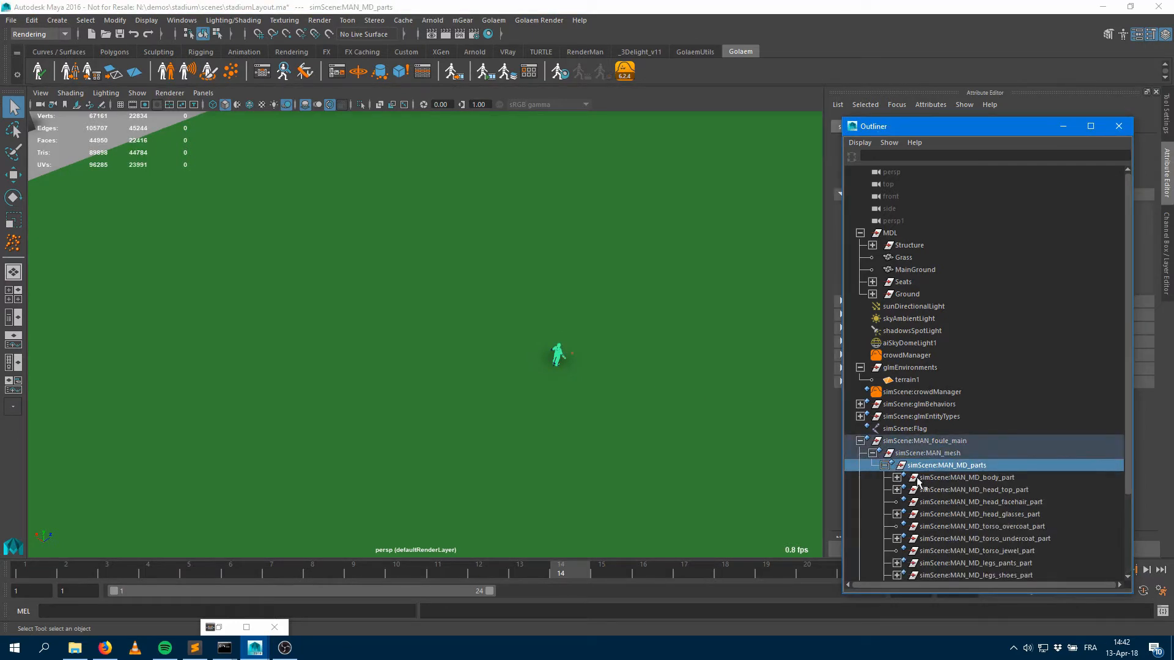
click(897, 478)
click(983, 490)
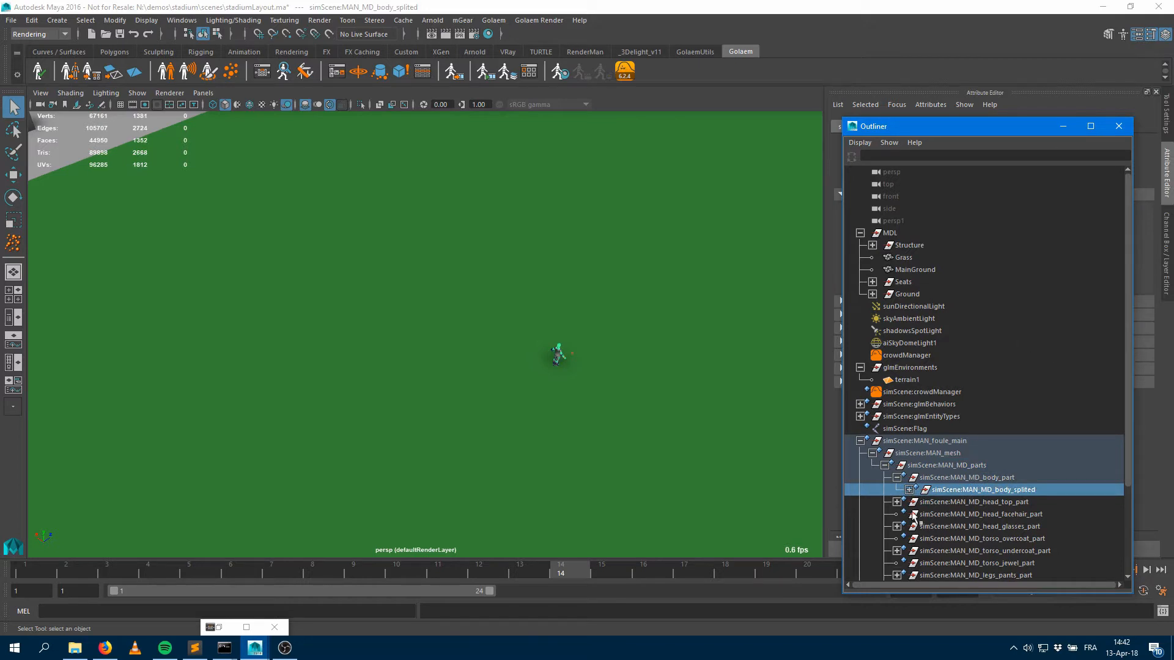
click(909, 490)
click(997, 502)
Check the namespaced shader connected to the selected head mesh in its attributes
drag(1007, 126, 564, 115)
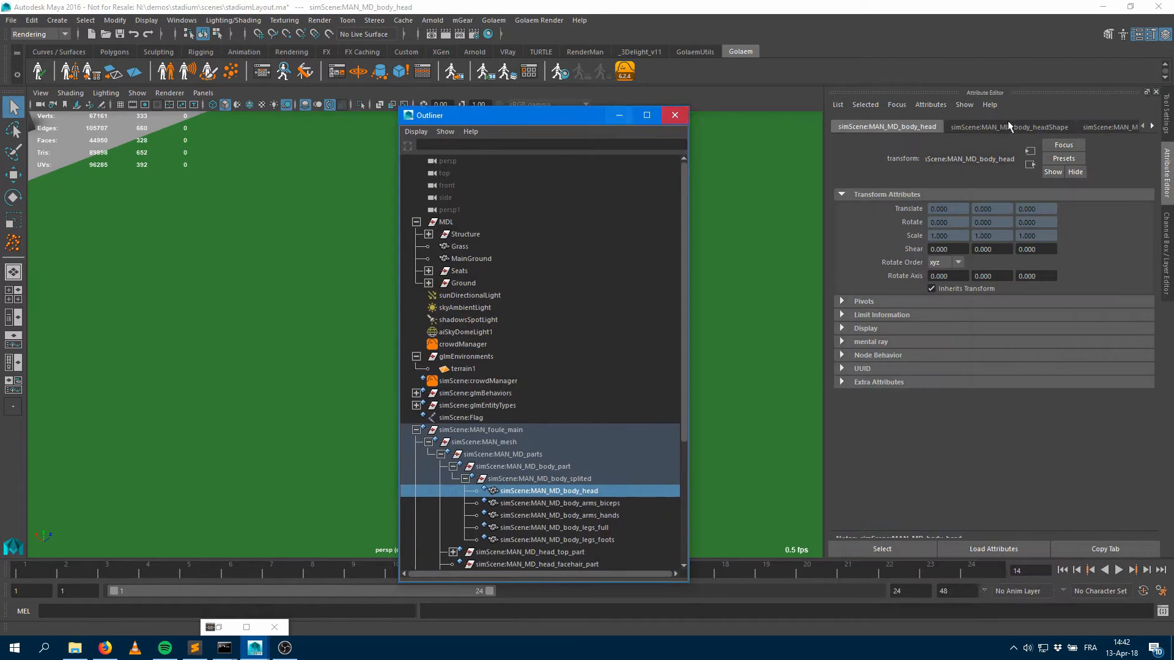
click(1153, 127)
click(1153, 127)
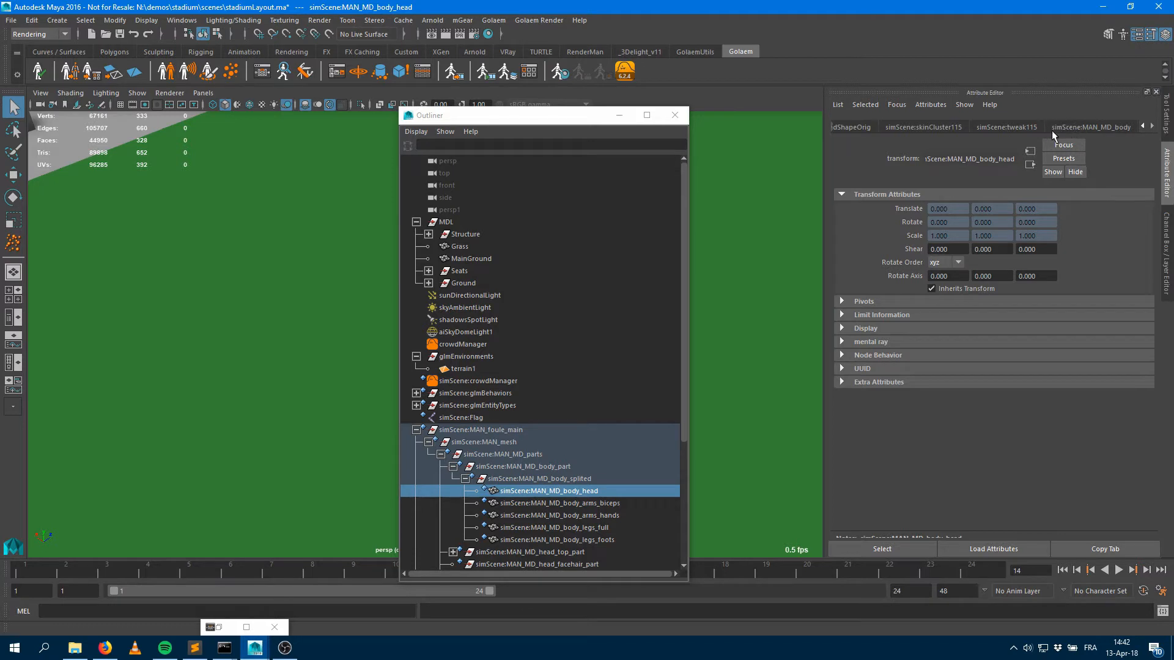
Open the character file of the simScene:stadiumMan entity type in the Character Maker and display its geometry graph
click(416, 406)
click(489, 418)
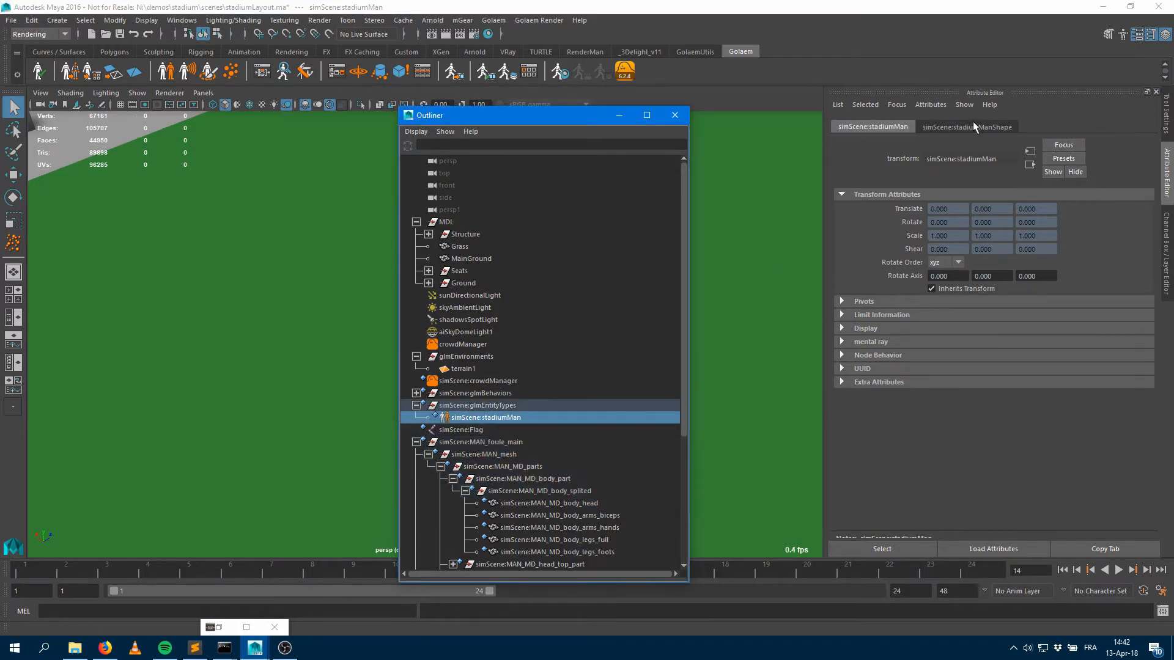
click(974, 122)
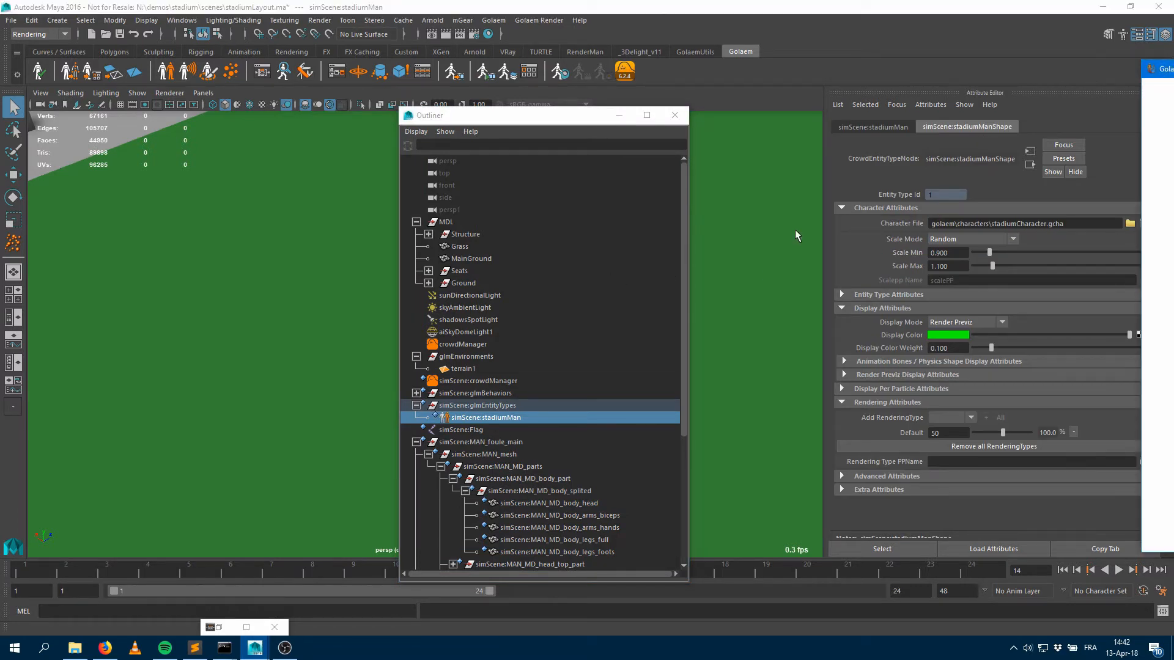
drag(1161, 71, 229, 72)
click(219, 175)
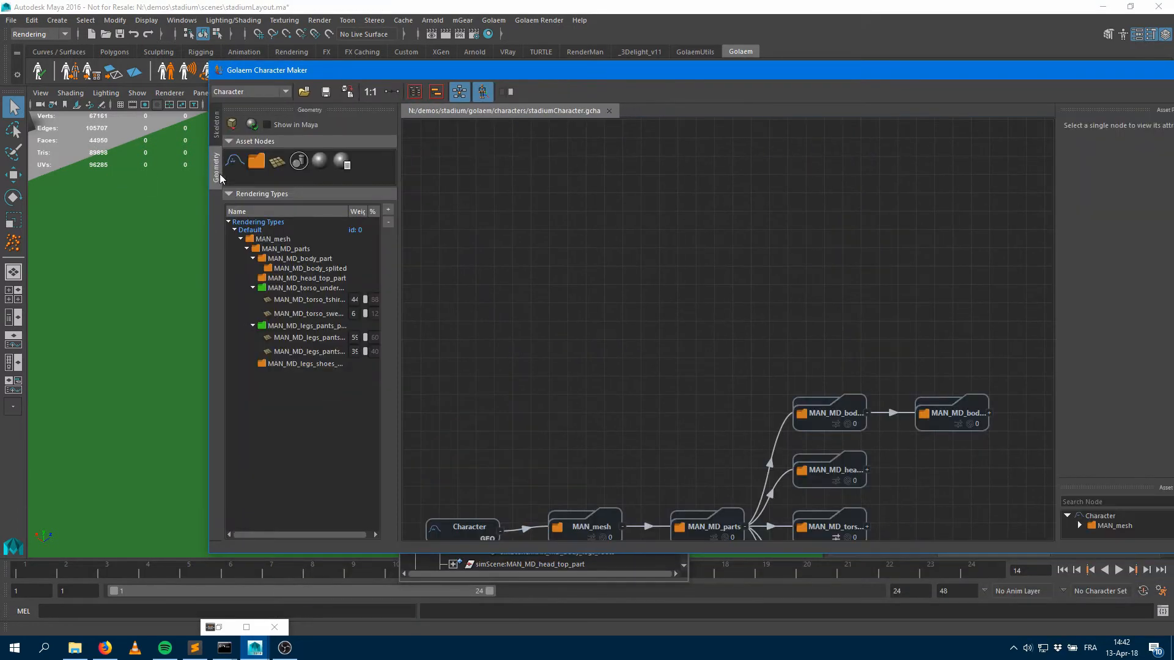
Examine the MAN_MD_body shader node and its body mesh connections in the character graph, then minimize the Character Maker
double_click(958, 420)
middle_drag(870, 351, 545, 252)
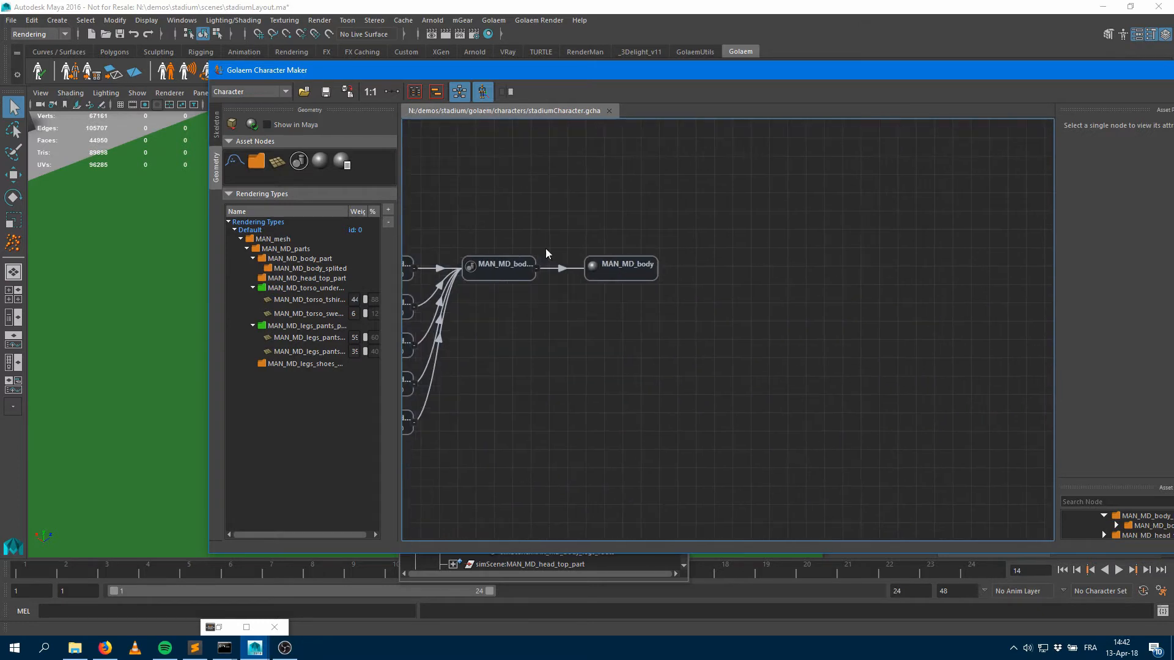
click(620, 276)
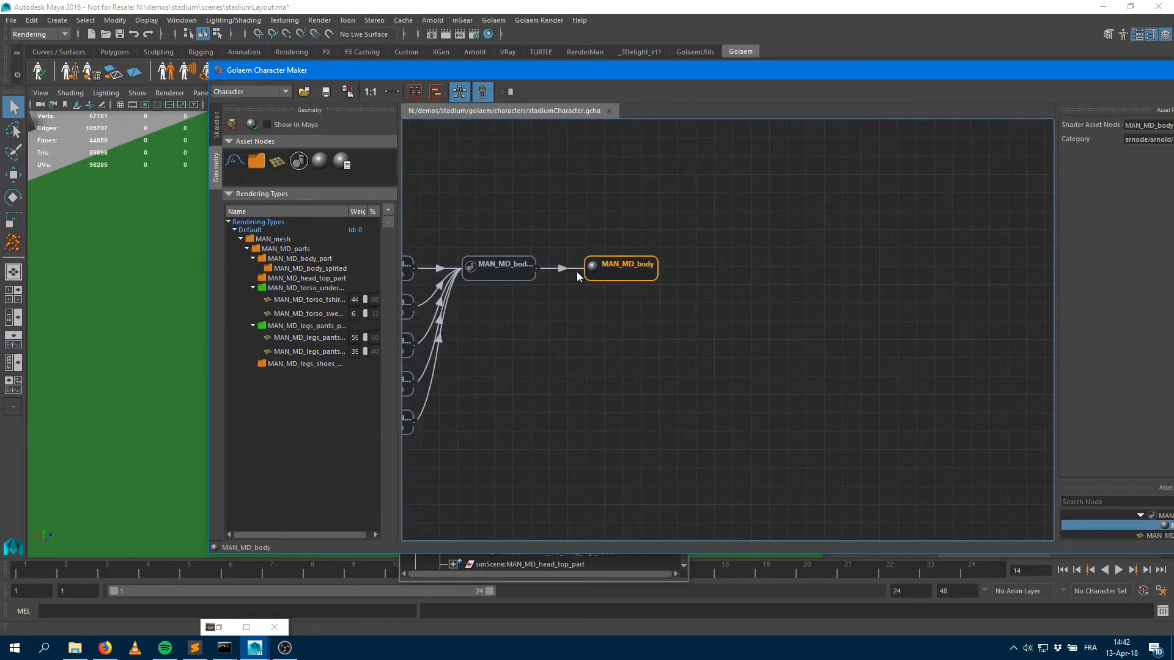
drag(769, 76, 463, 75)
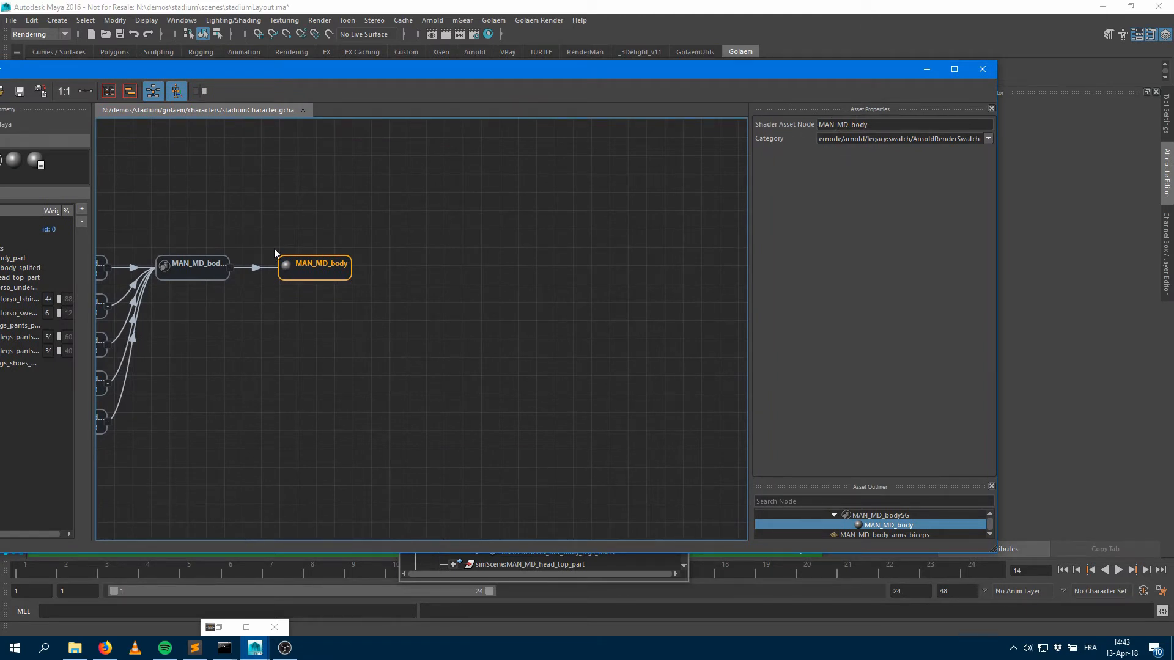
alt+middle_drag(344, 346, 721, 315)
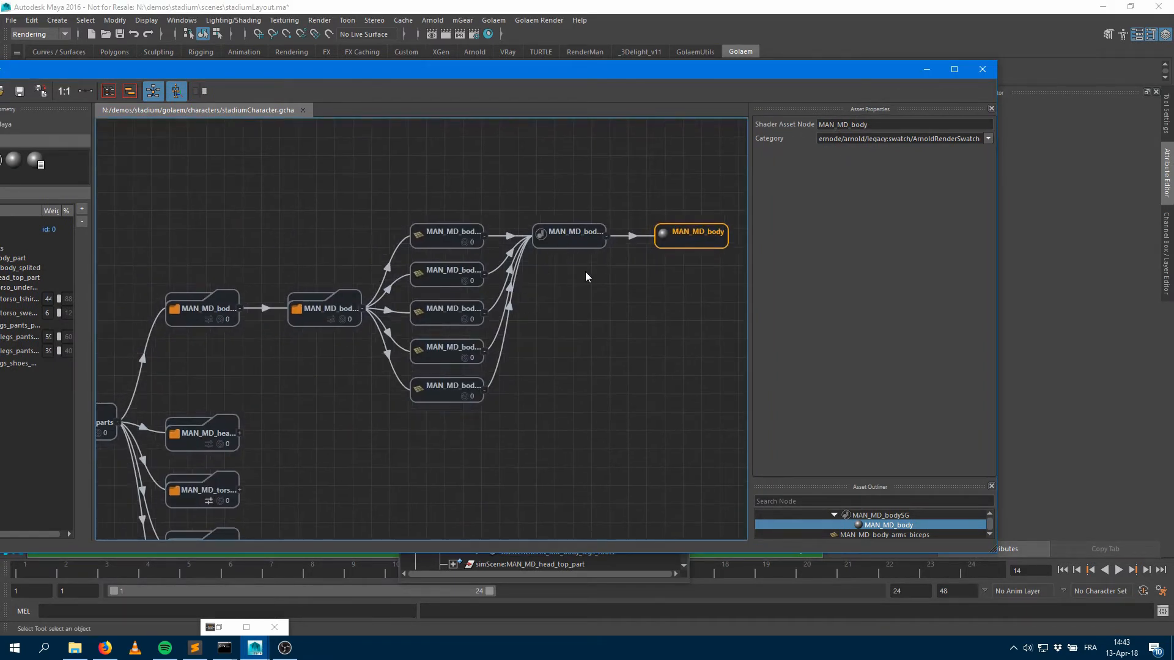
click(928, 69)
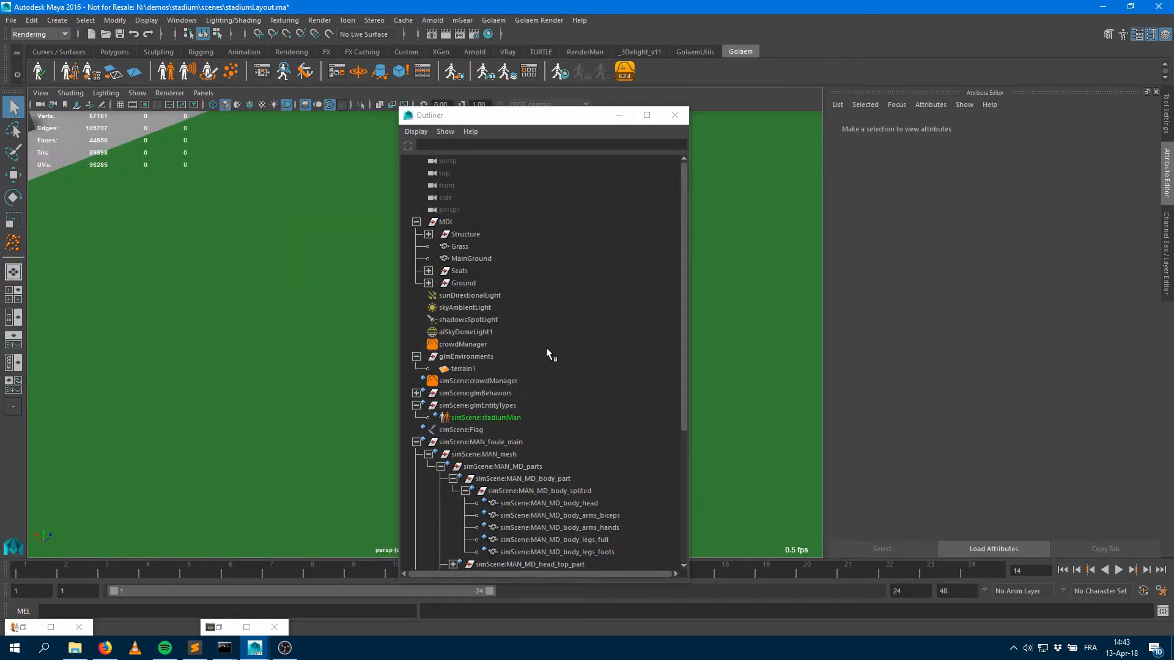
Set the Shading Namespace in simScene:stadiumMan's Render Previz display attributes to simScene
click(483, 417)
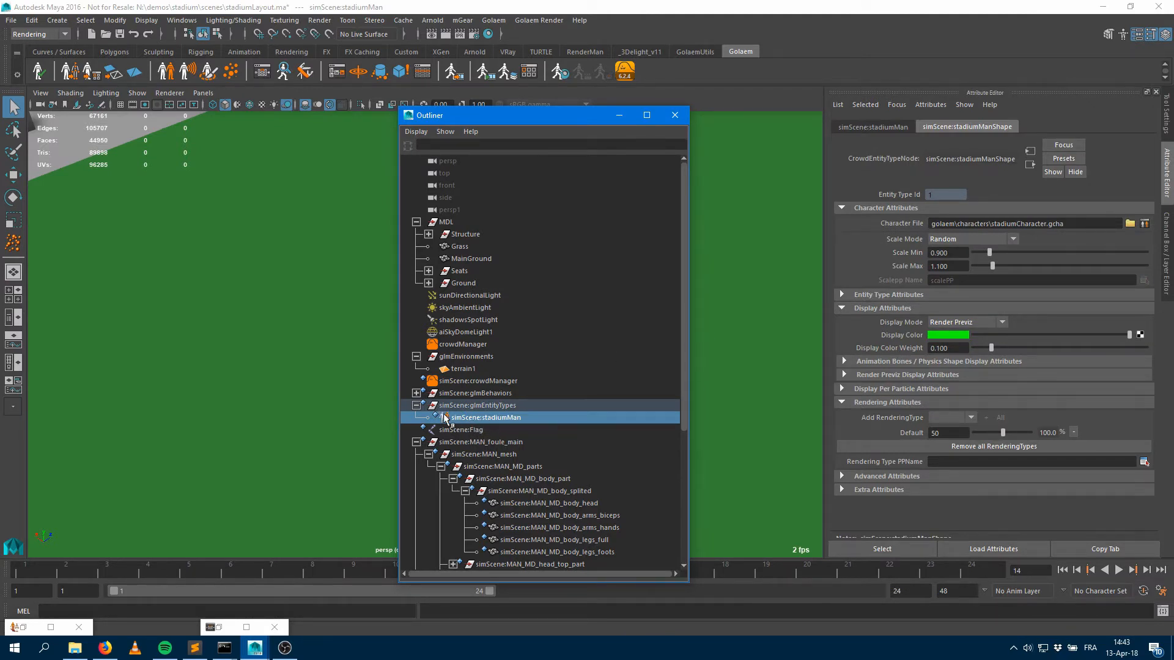
click(893, 375)
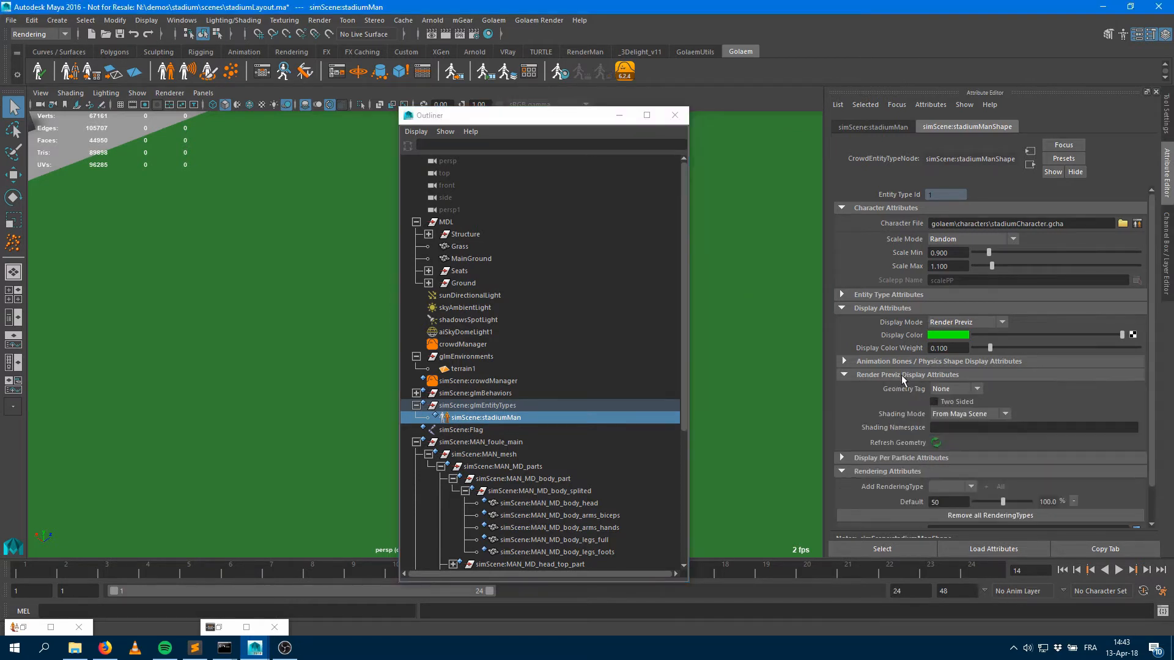
click(931, 429)
text(simScene)
click(416, 405)
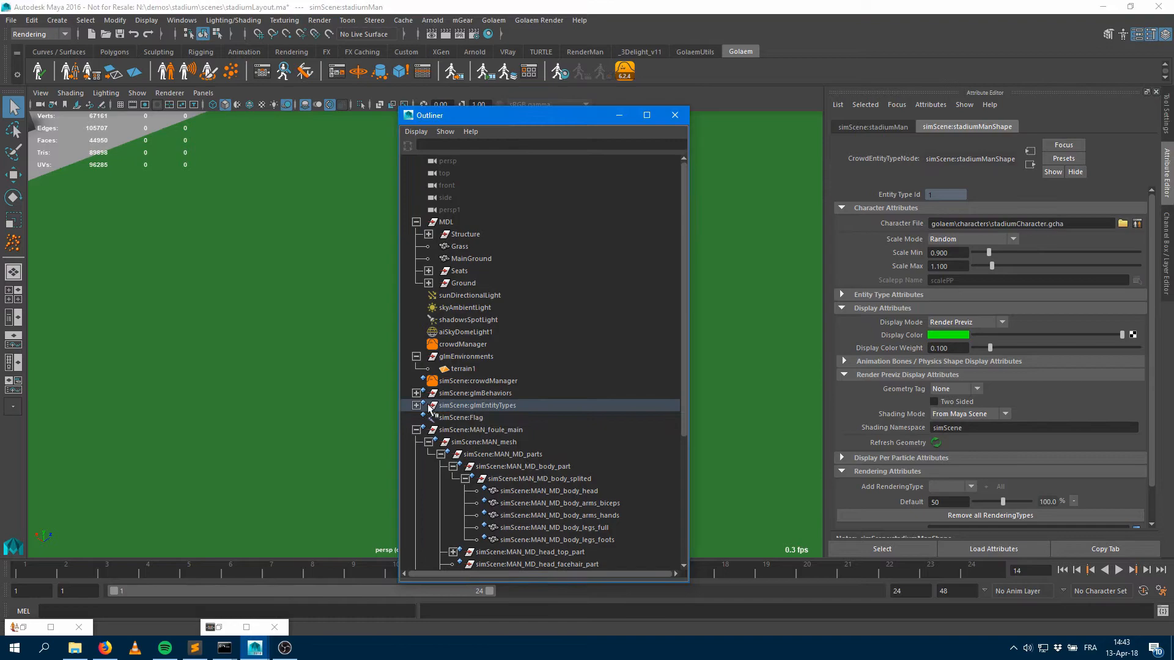
click(619, 115)
Select the Seats group under MDL with the lower stands in view
scroll(684, 359, up, 6)
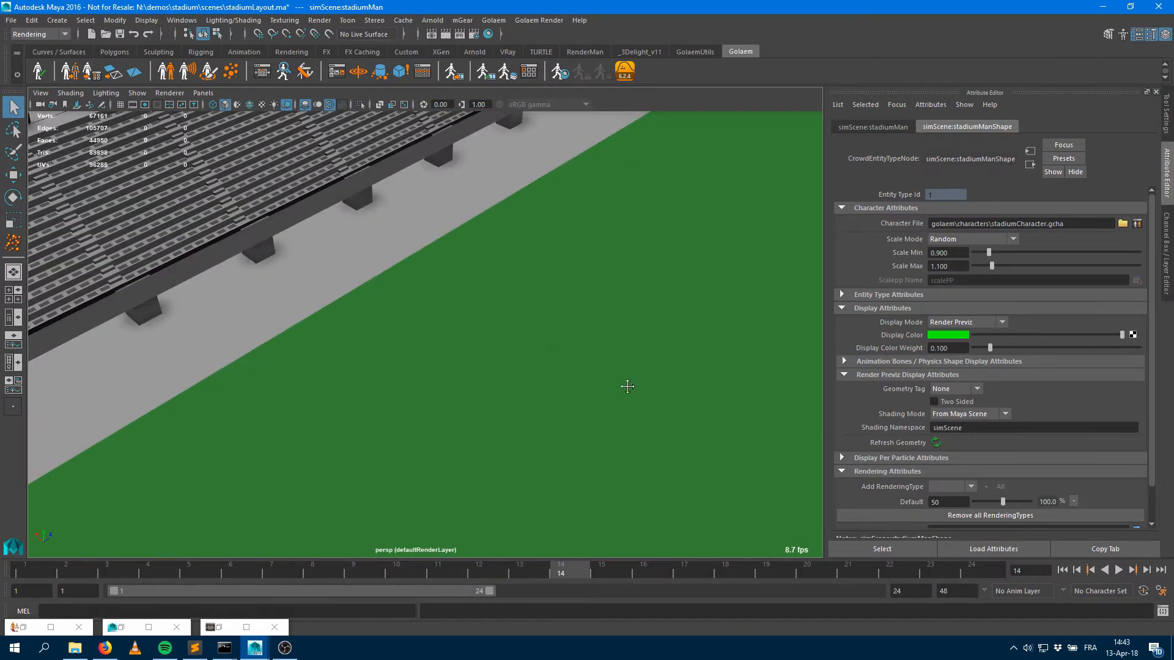
alt+middle_drag(627, 386, 563, 370)
alt+drag(564, 370, 489, 352)
alt+drag(600, 335, 776, 327)
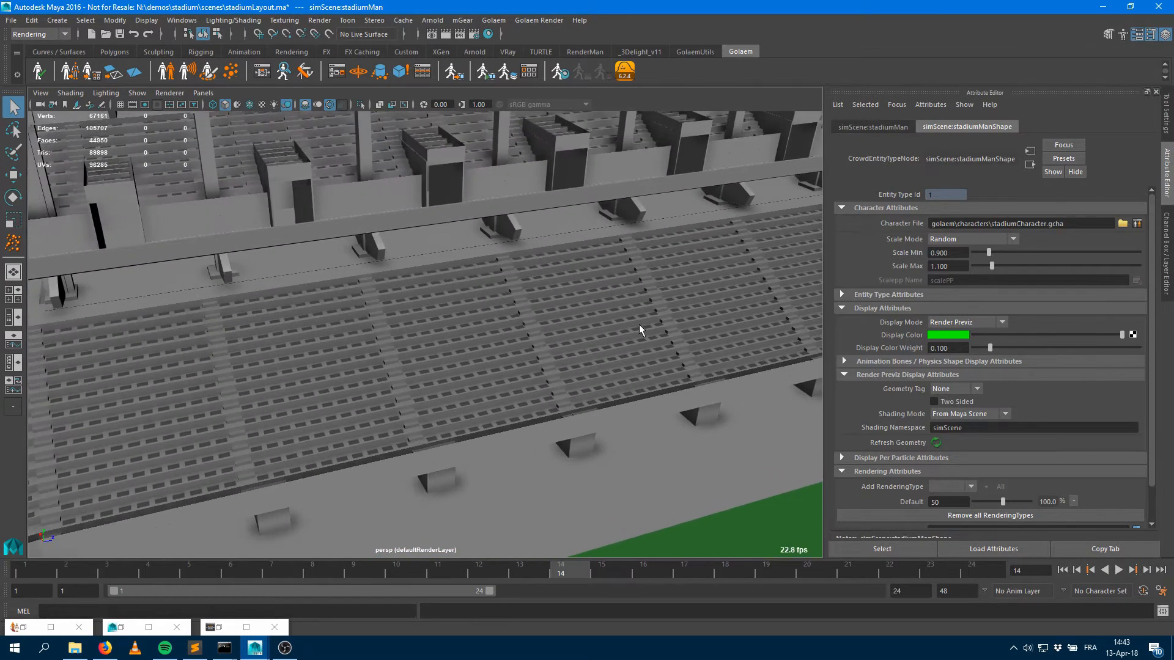
alt+drag(640, 324, 691, 258)
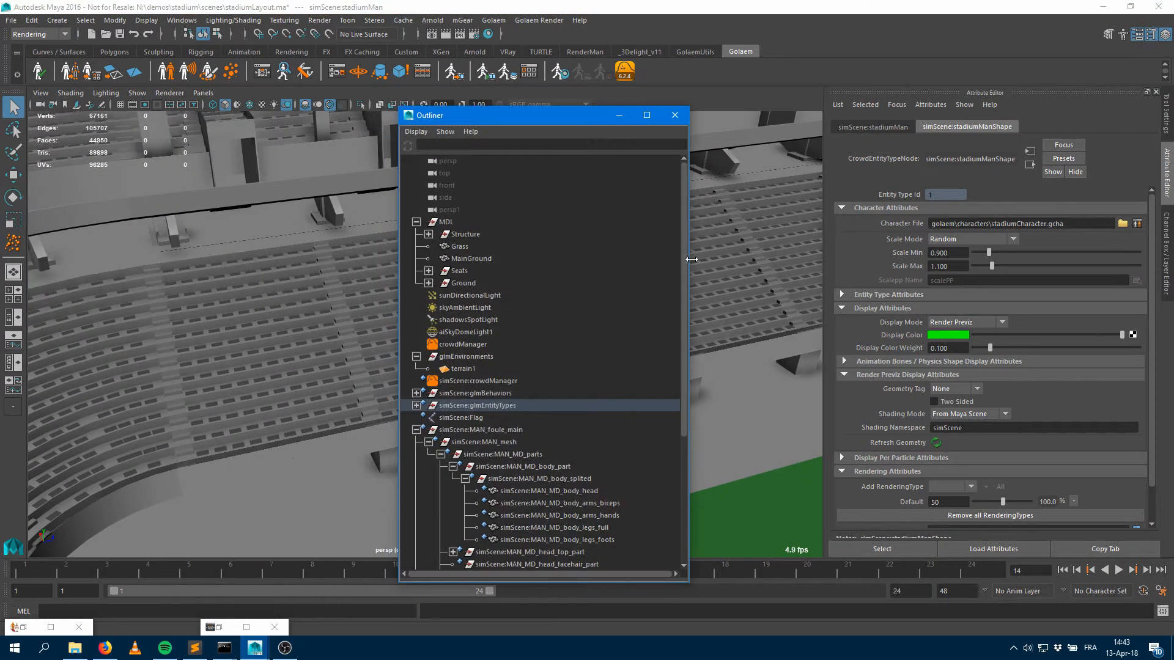
click(416, 430)
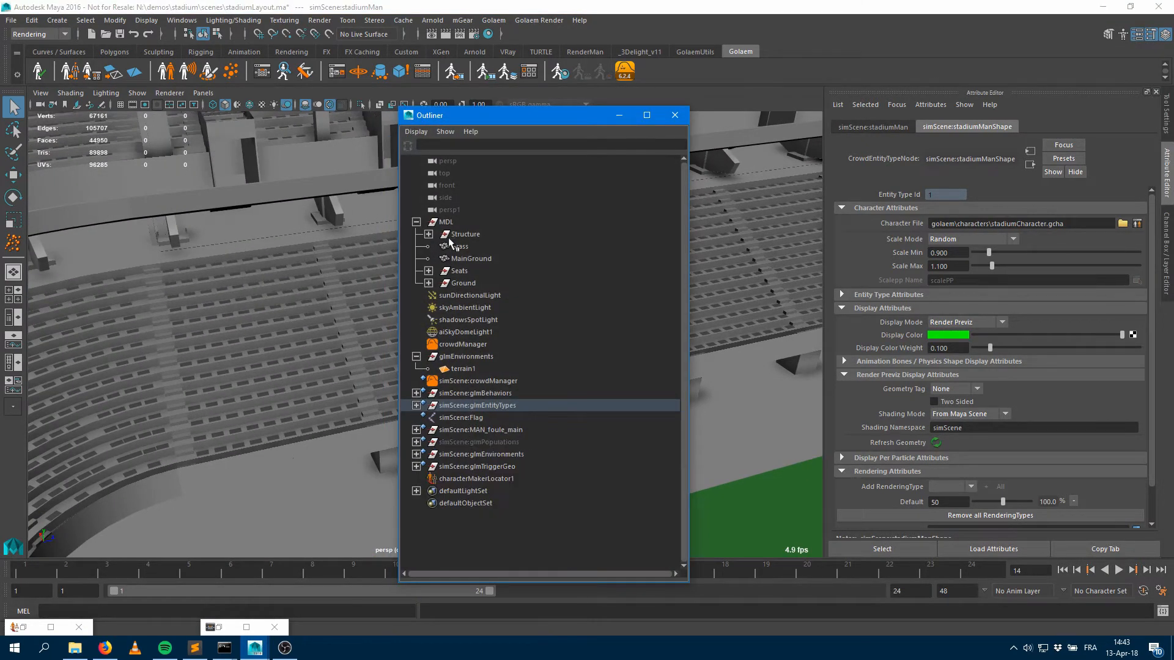
click(460, 271)
click(428, 271)
click(429, 270)
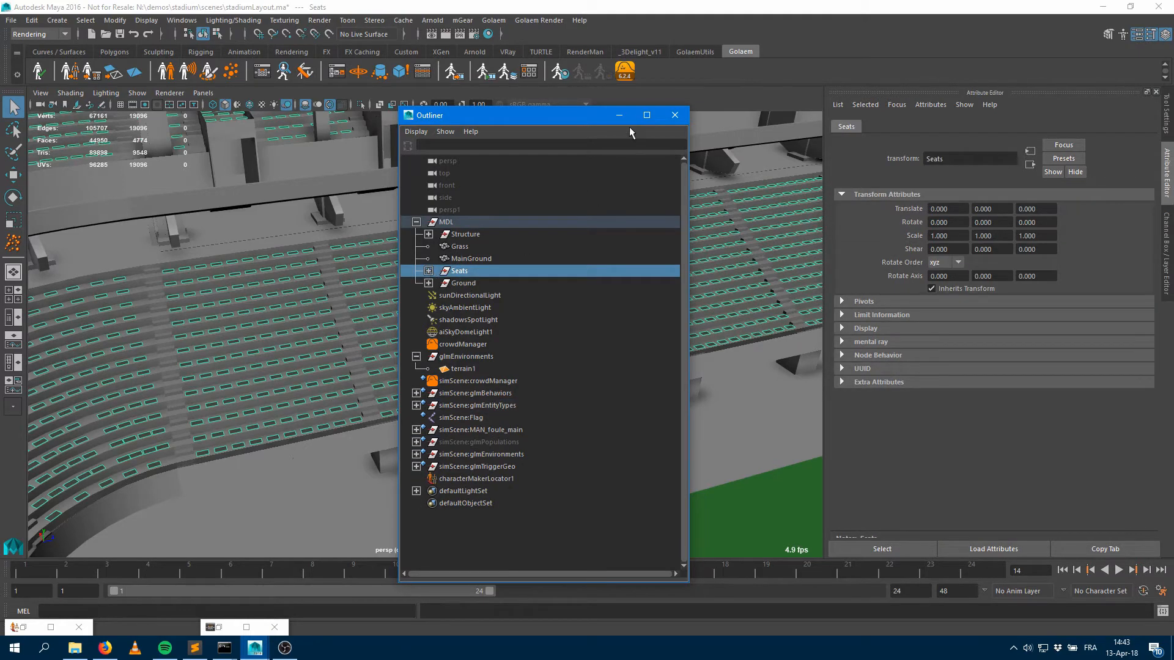
Select the seat faces of the lower stand blocks next to the curved corner in component mode
click(619, 115)
click(566, 393)
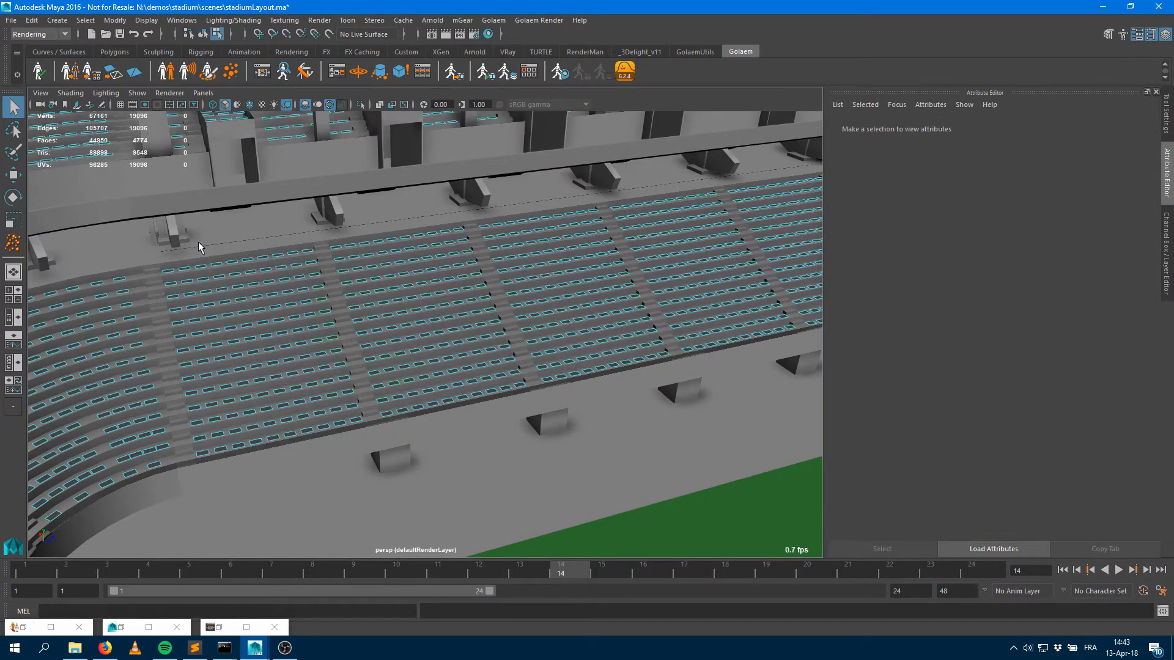
drag(190, 224, 630, 449)
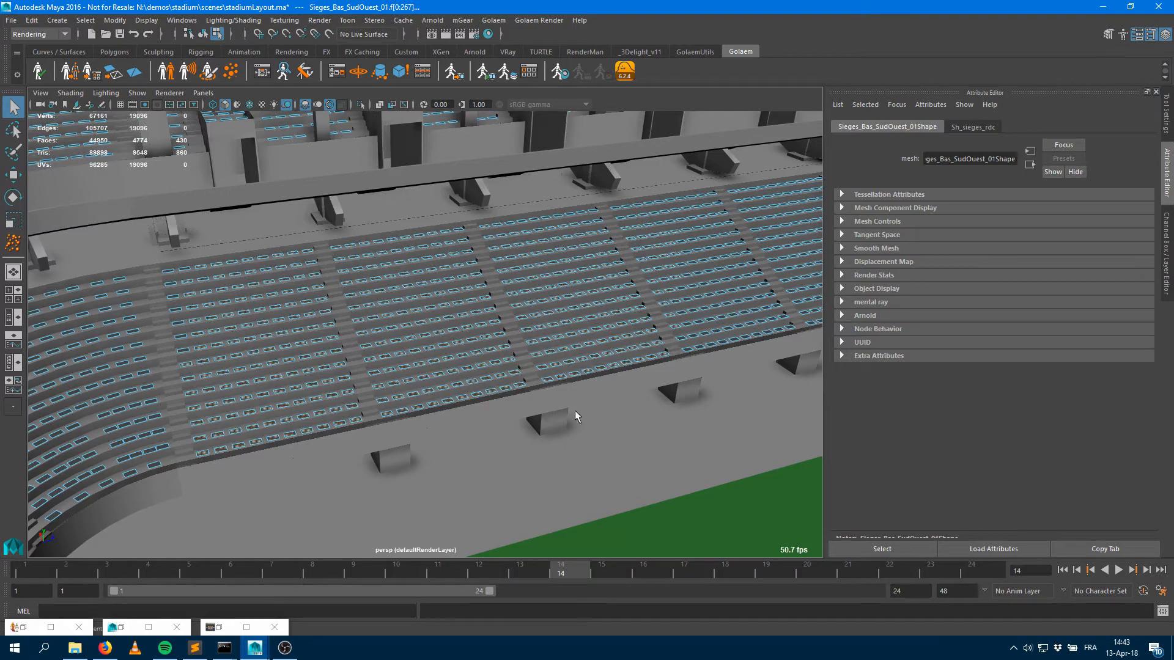
alt+drag(571, 410, 632, 478)
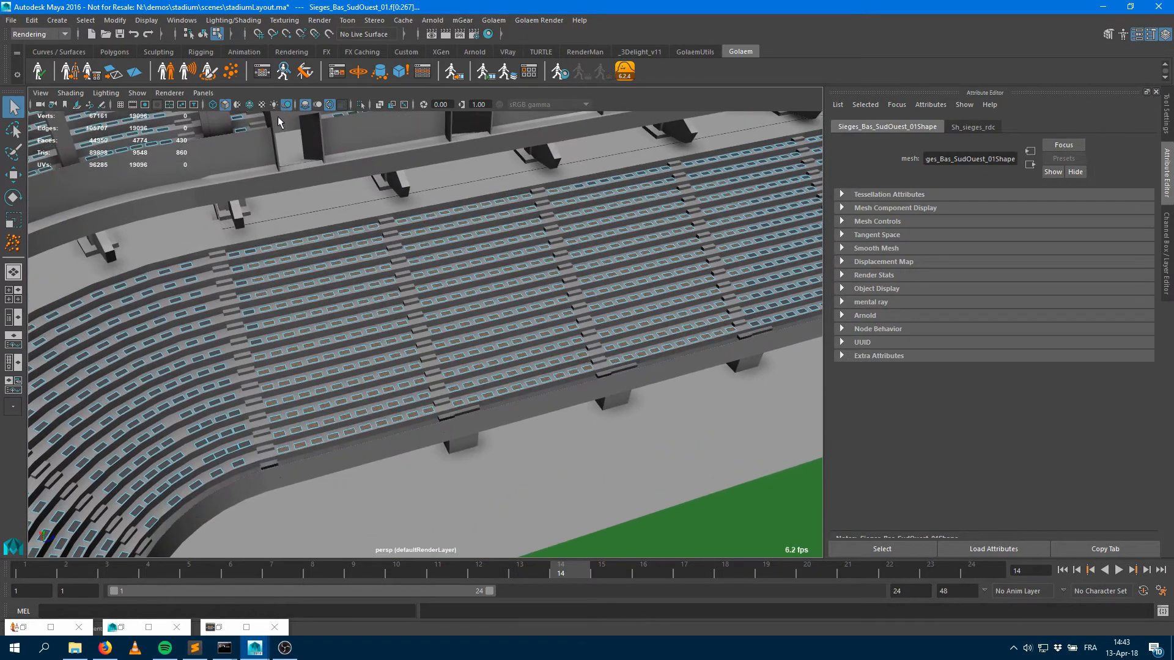
Populate the selected seat faces with the Population Tool using simScene:stadiumManShape, and set the new population's orientation to 180
click(230, 72)
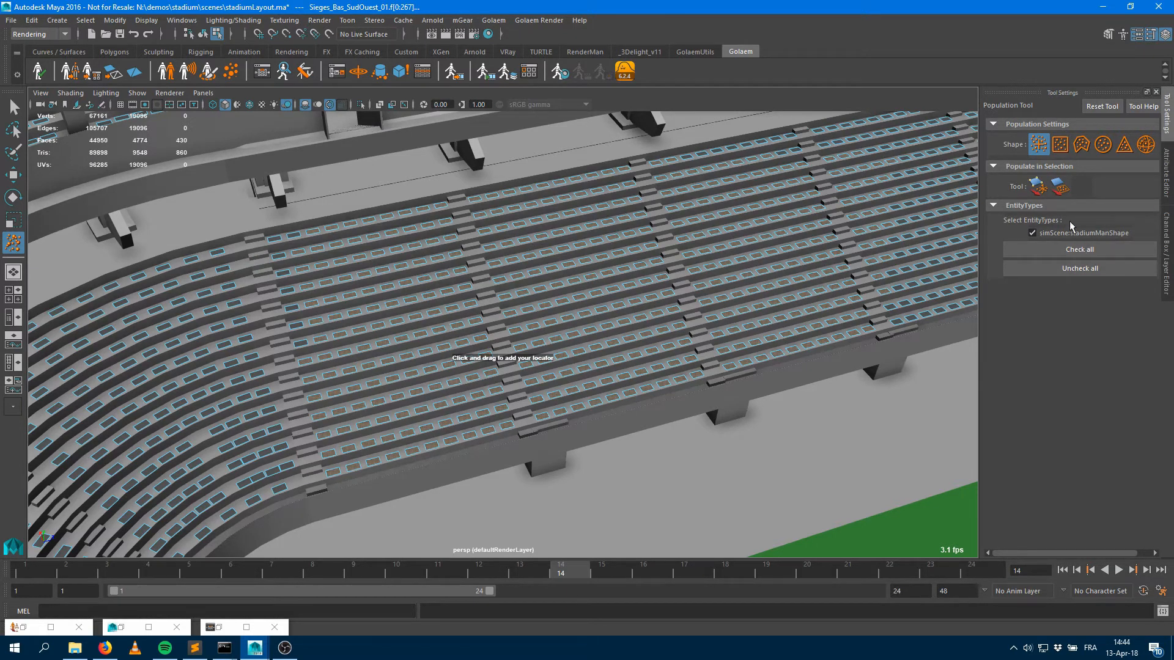
click(1038, 187)
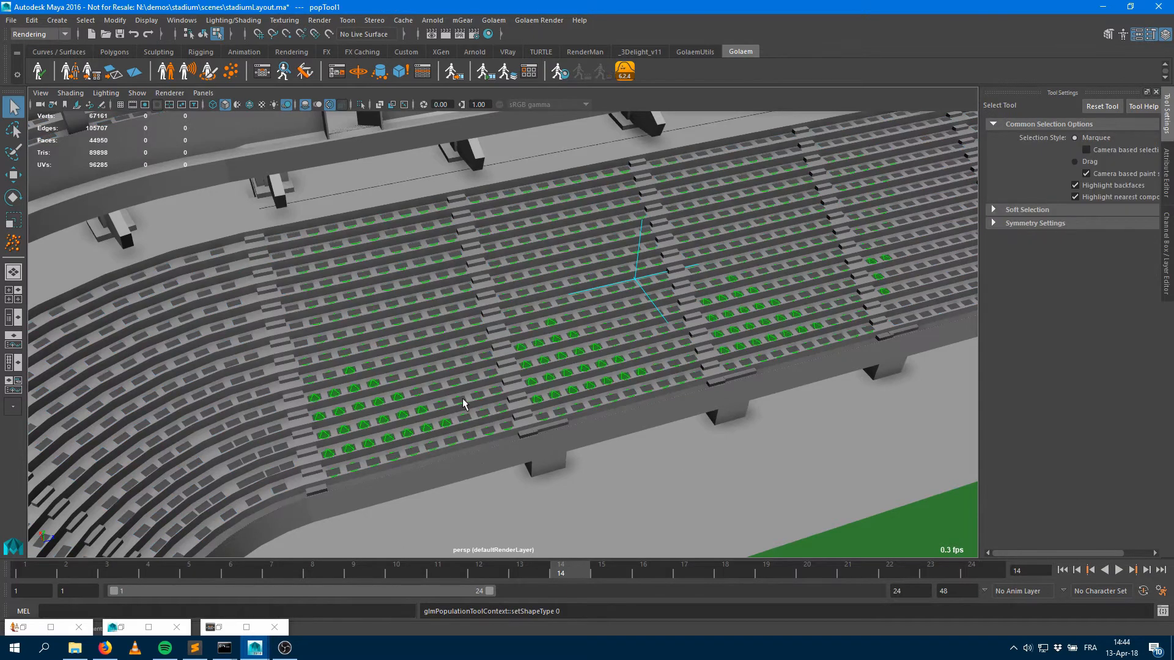
click(1168, 177)
click(906, 127)
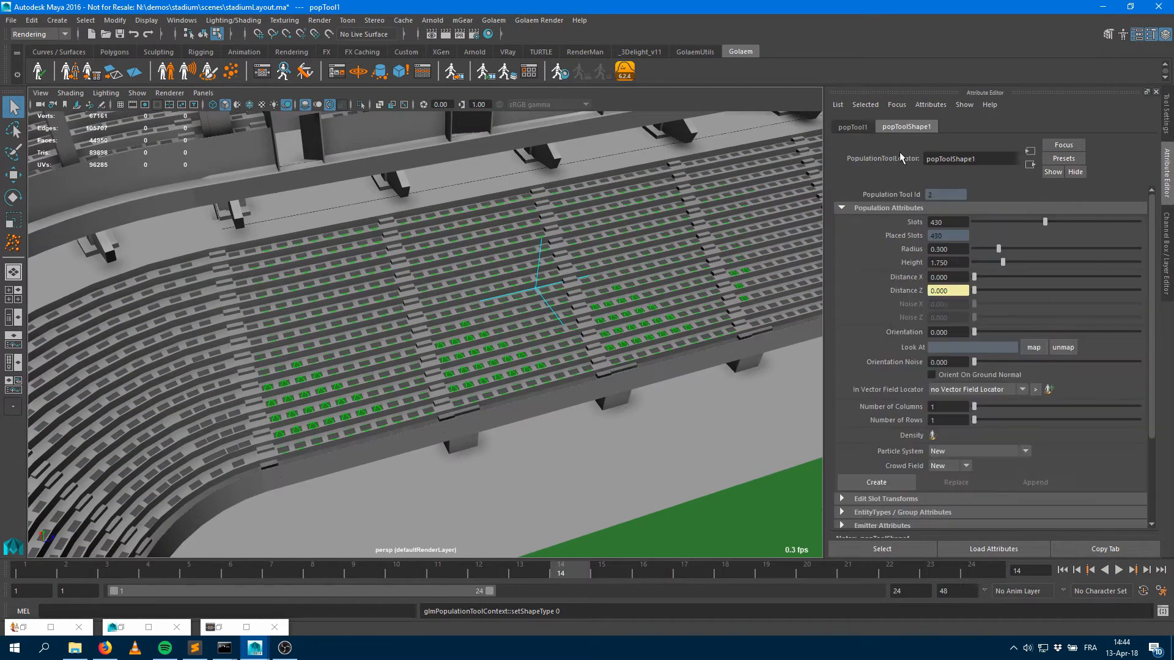
click(952, 331)
text(180)
key(Tab)
Hide the Seats group so that only the population slots show on the stands
key(shift+o)
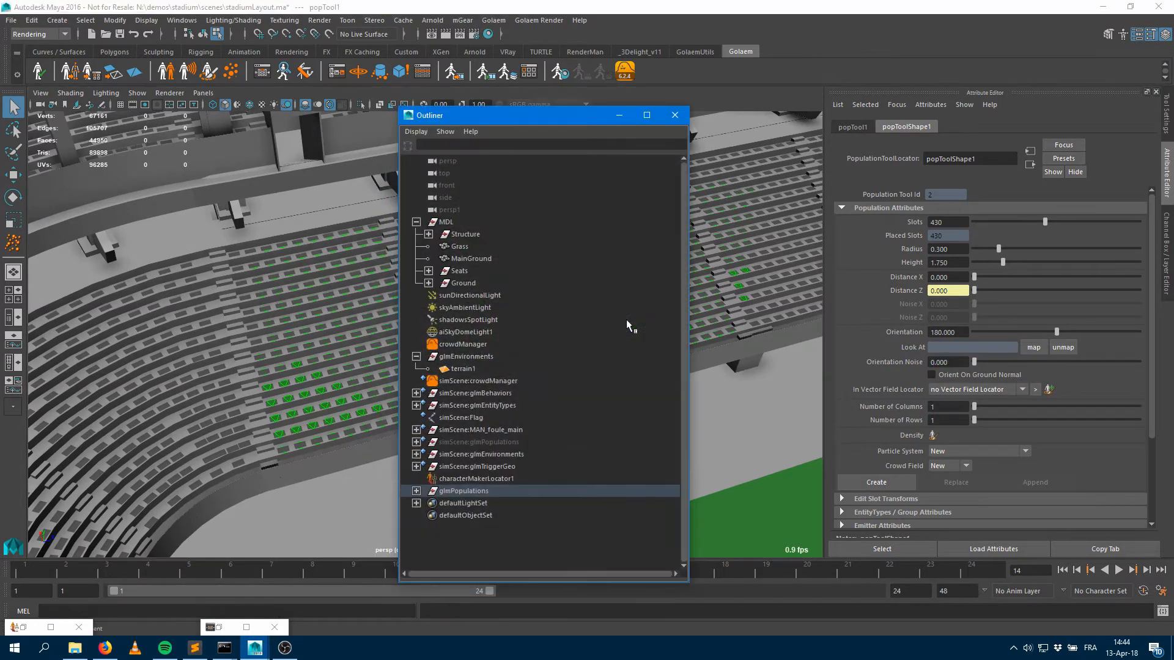
click(460, 271)
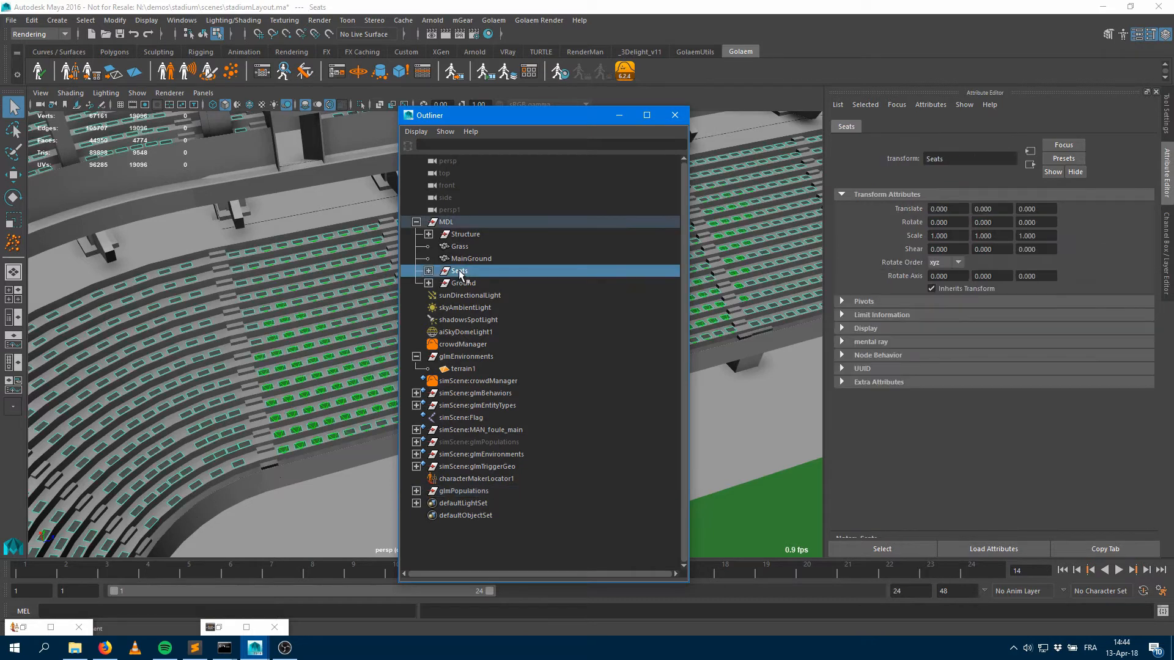
key(ctrl+h)
click(628, 115)
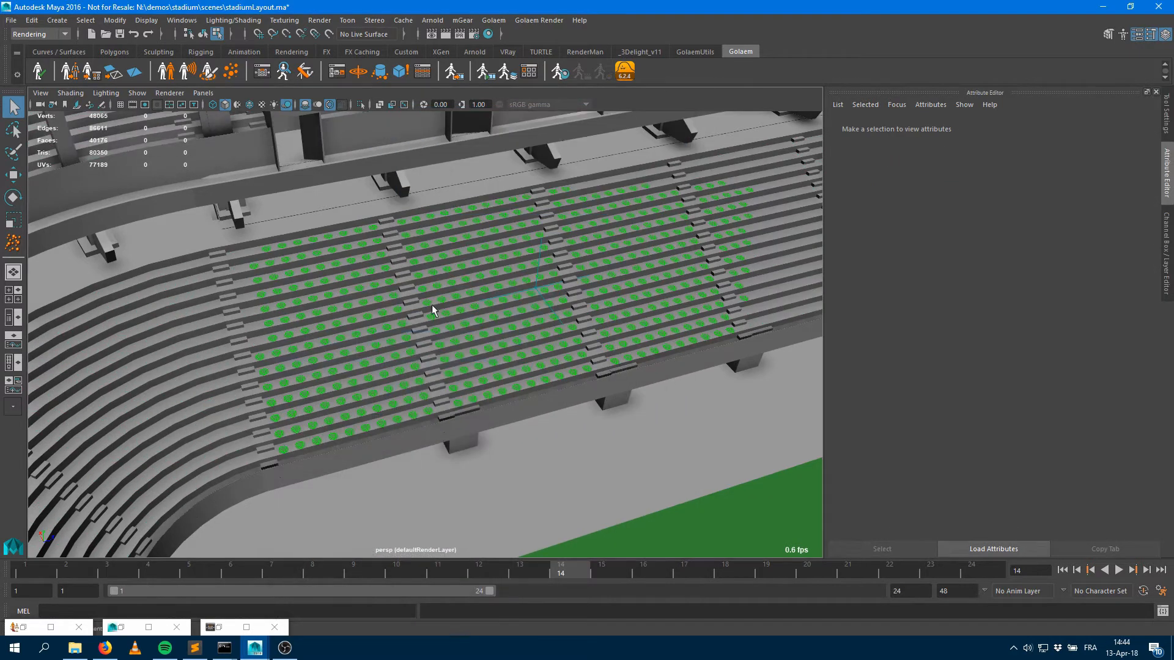
alt+right_drag(432, 305, 625, 247)
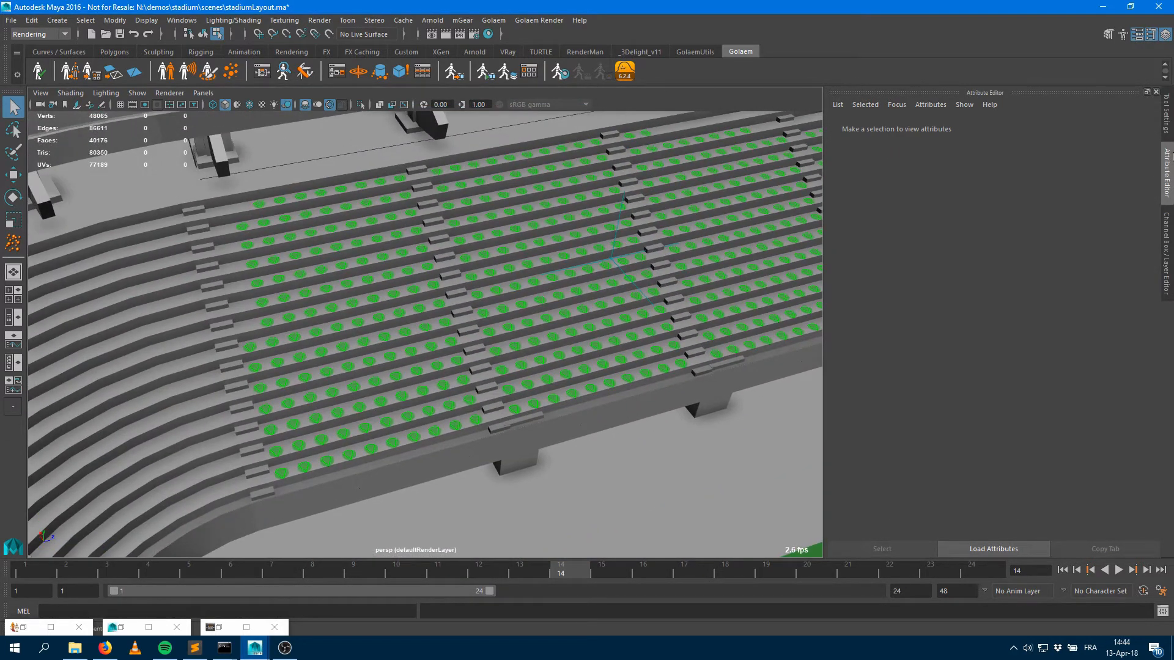
Disconnect popTool1's Noise Z from Noise X, set Noise Z to 0.299, and create the crowd from the population slots
key(shift+o)
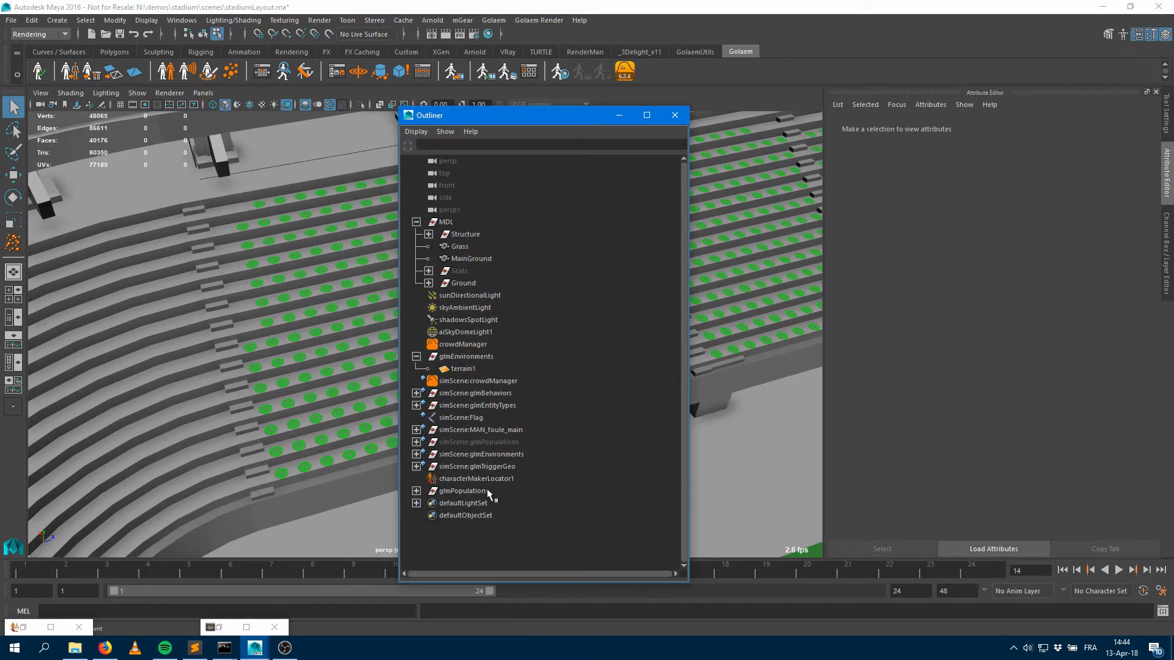
click(416, 491)
click(468, 503)
click(619, 116)
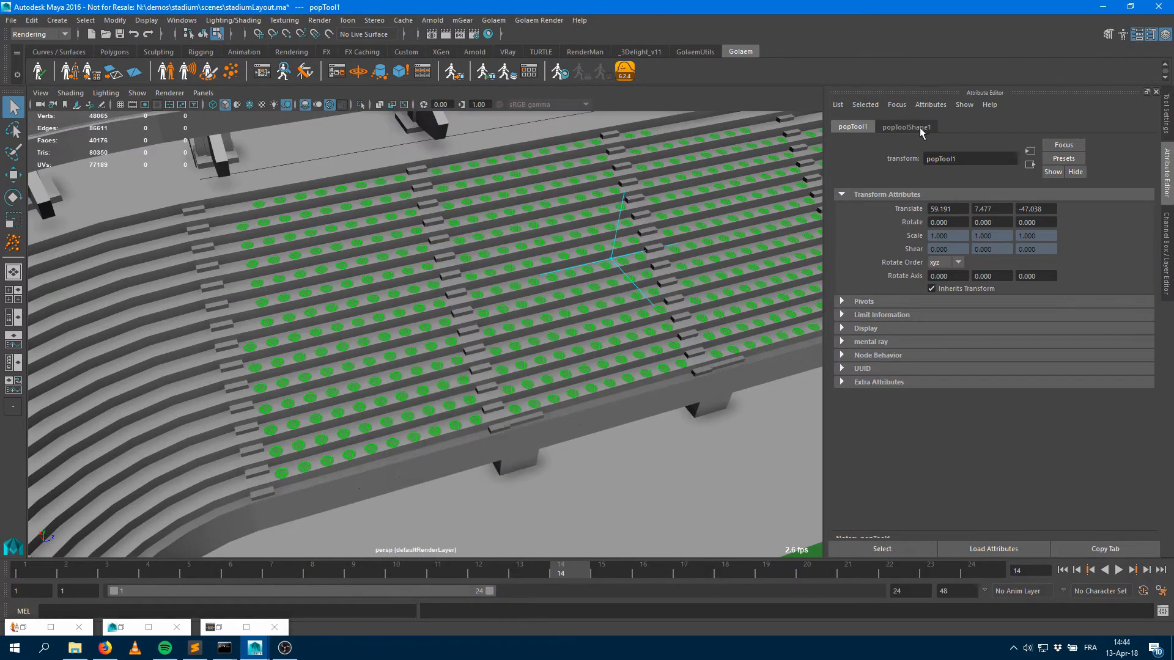
click(921, 128)
drag(977, 277, 989, 277)
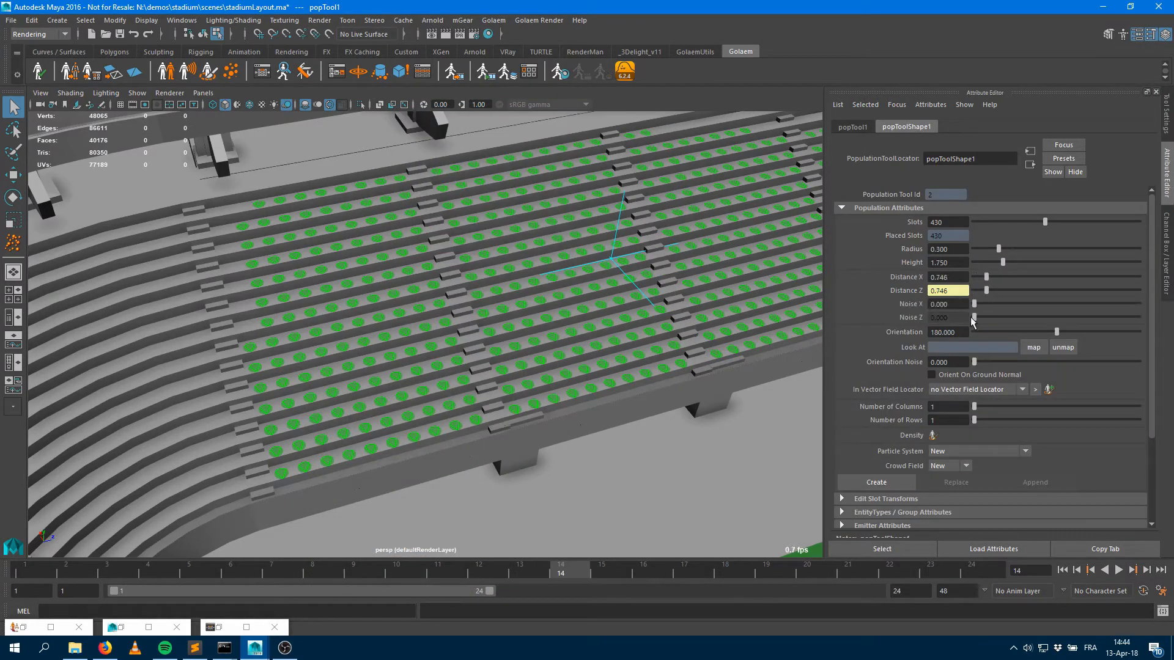
right_click(948, 318)
click(988, 338)
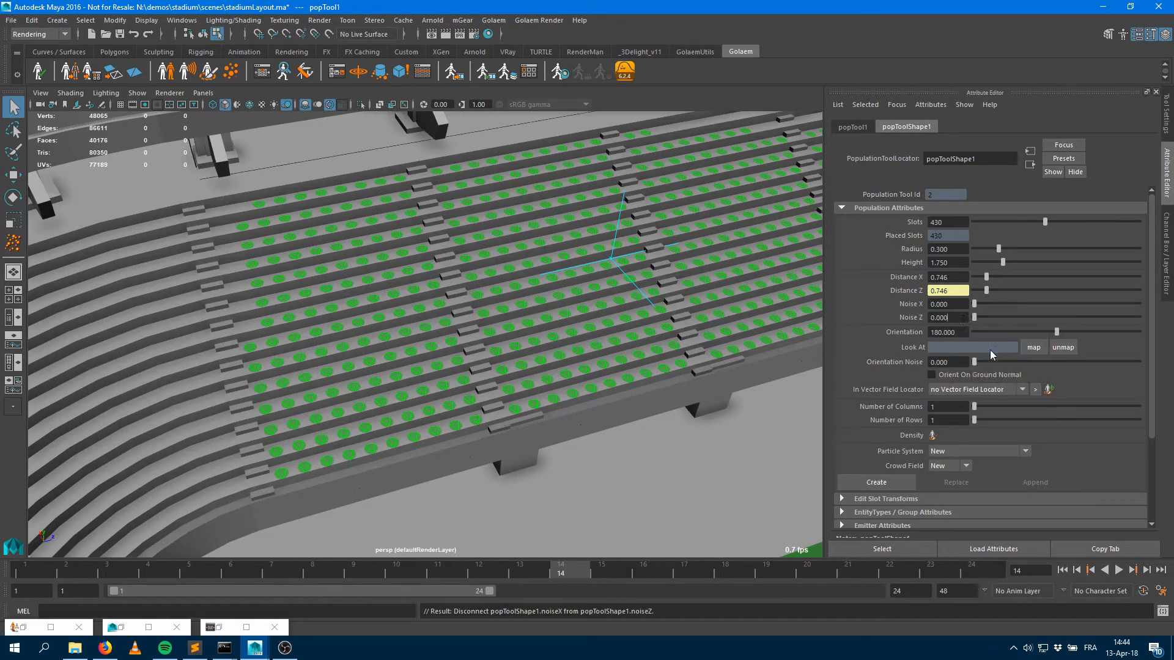
drag(974, 318, 979, 319)
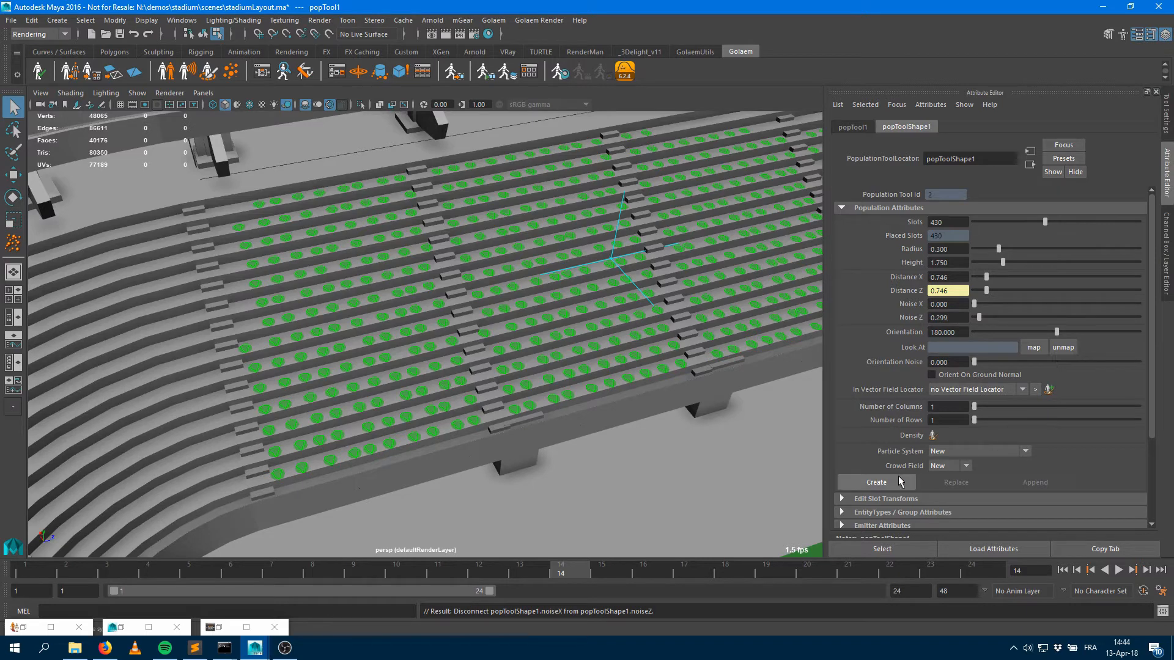
click(881, 483)
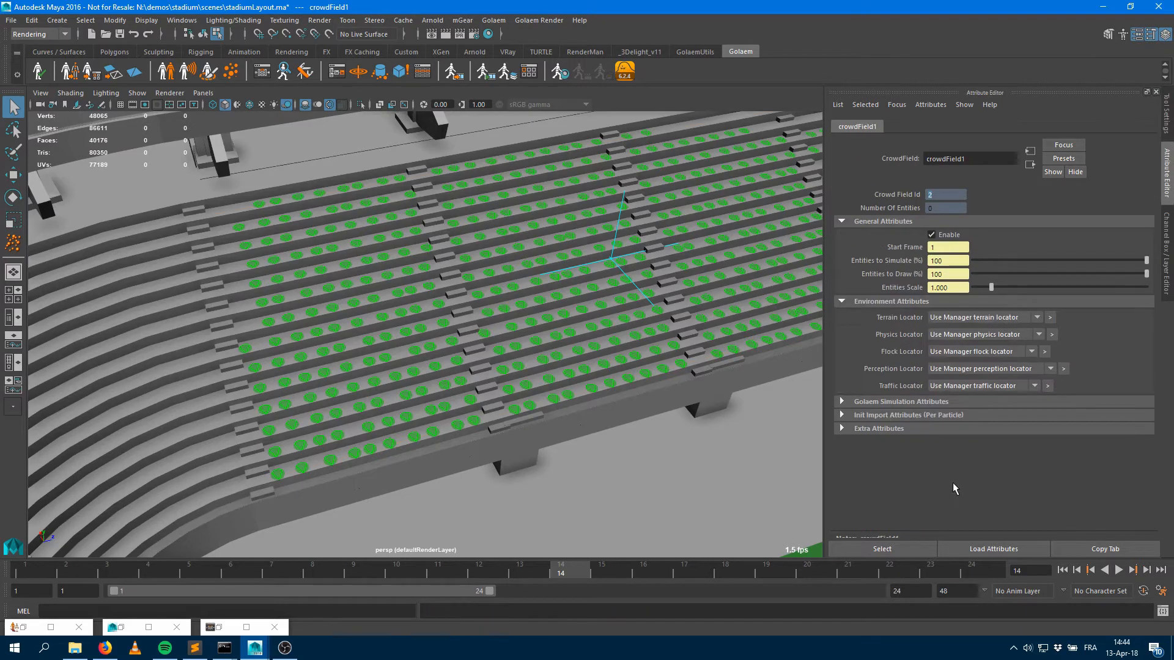
Play the crowd simulation from frame 1 and examine the characters on the lower stand up close
click(1062, 570)
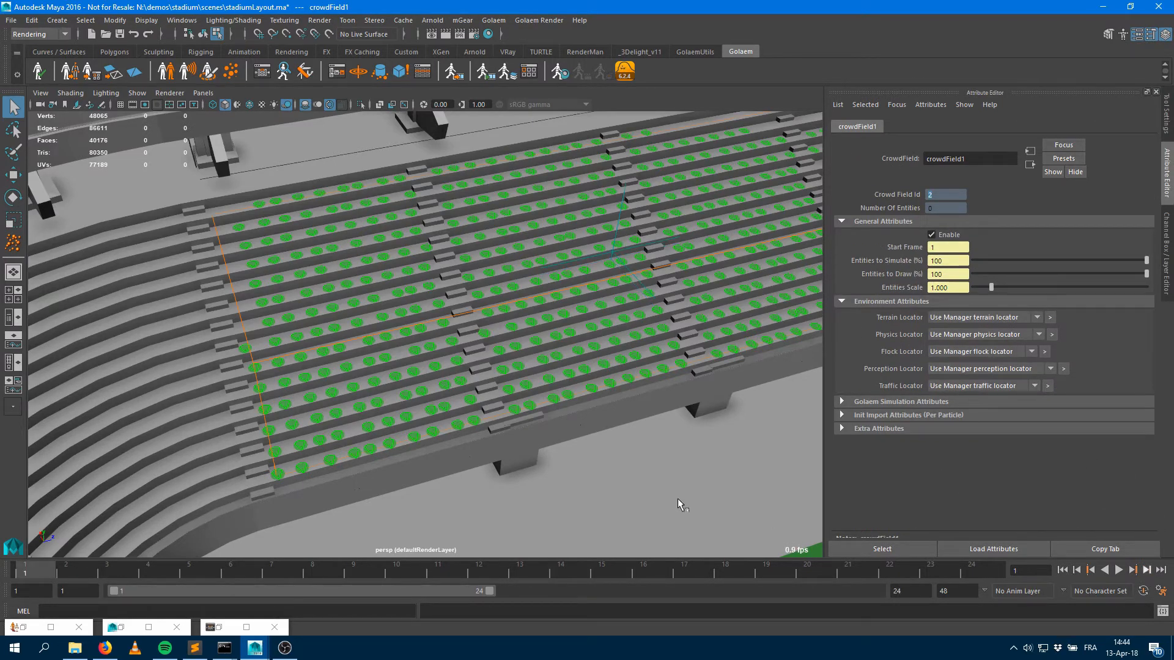
alt+drag(443, 413, 463, 394)
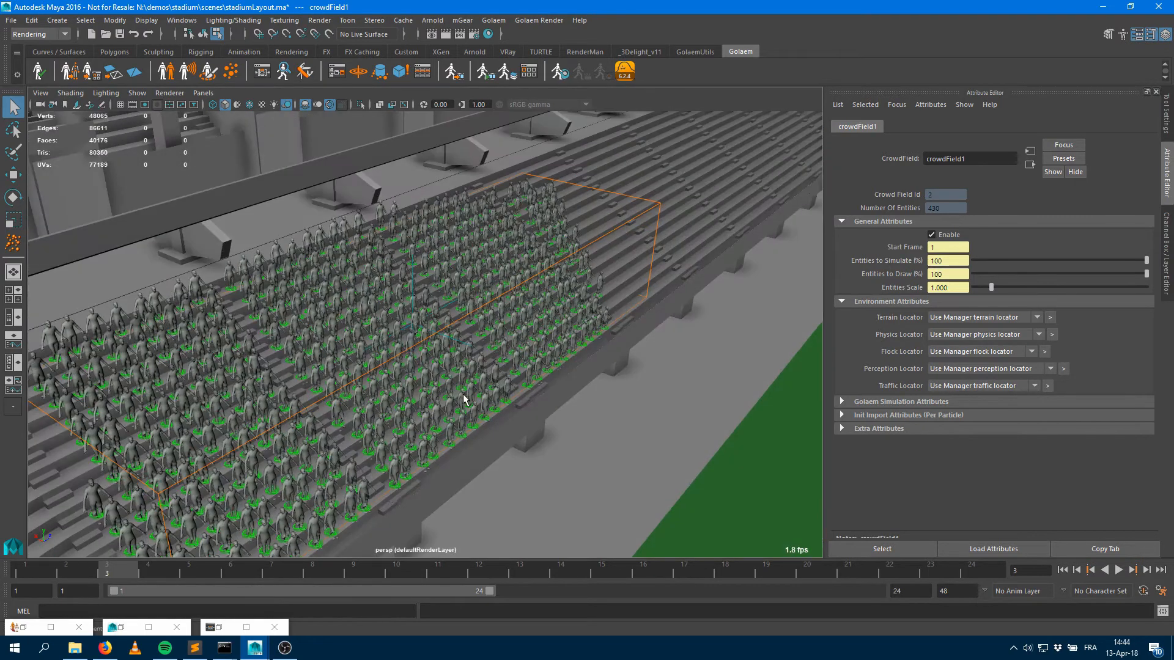
alt+middle_drag(451, 430, 537, 344)
alt+middle_drag(296, 420, 429, 359)
alt+right_drag(429, 359, 431, 422)
click(1119, 570)
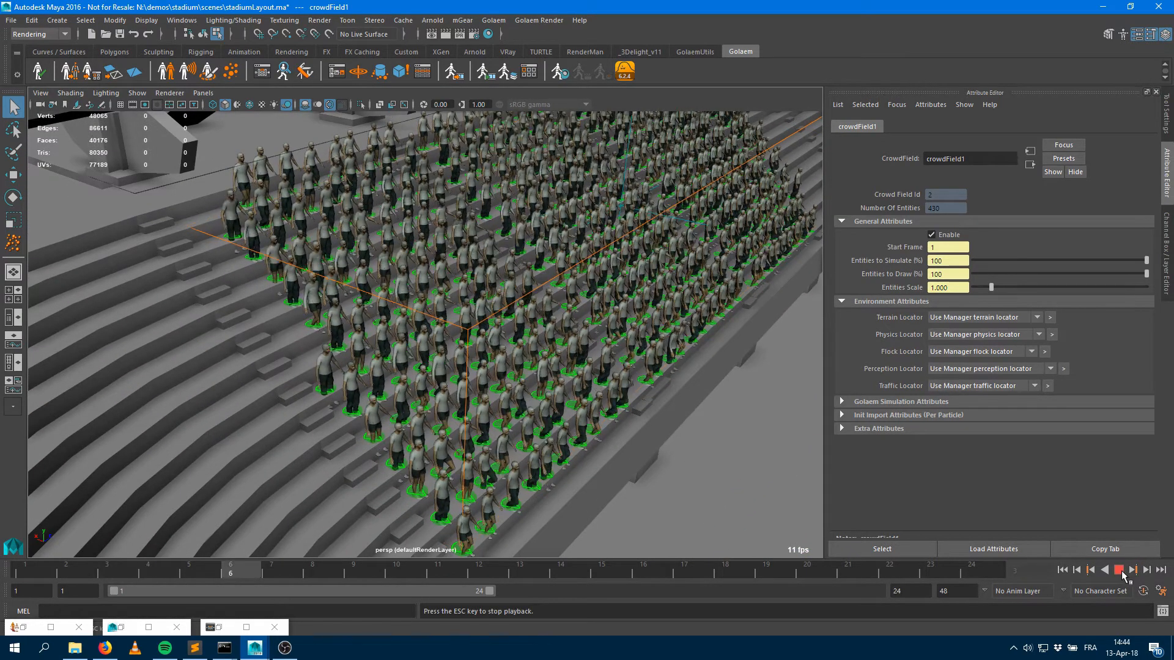
click(1119, 569)
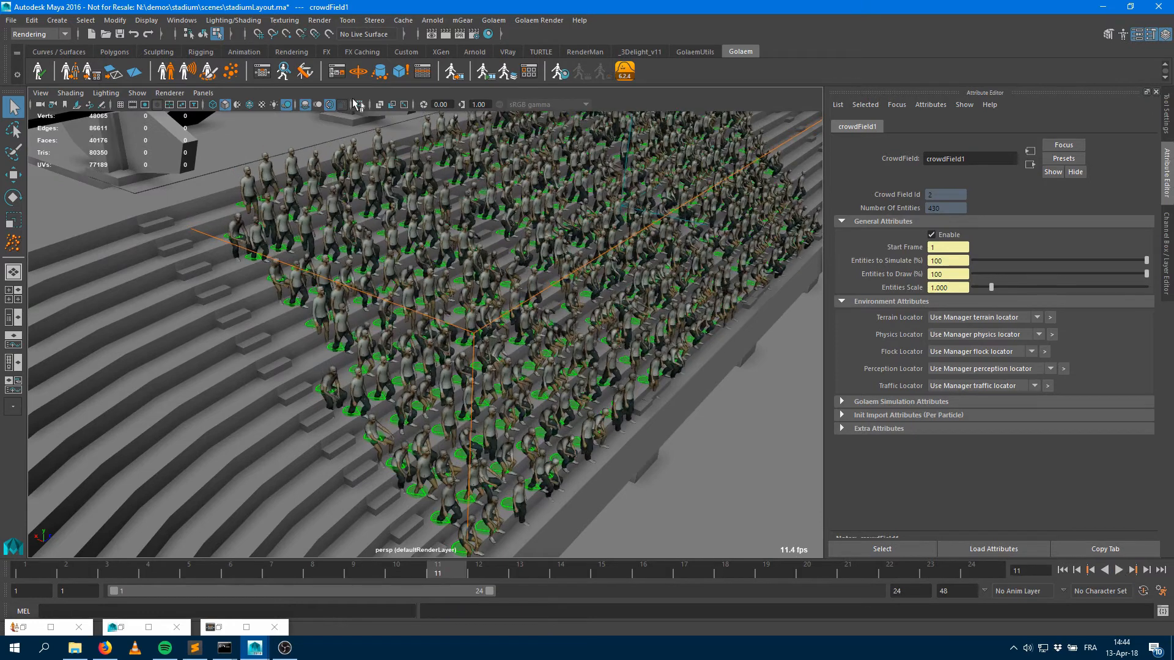
Turn off ambient occlusion in the viewport and set the playback end frame to 300
click(305, 104)
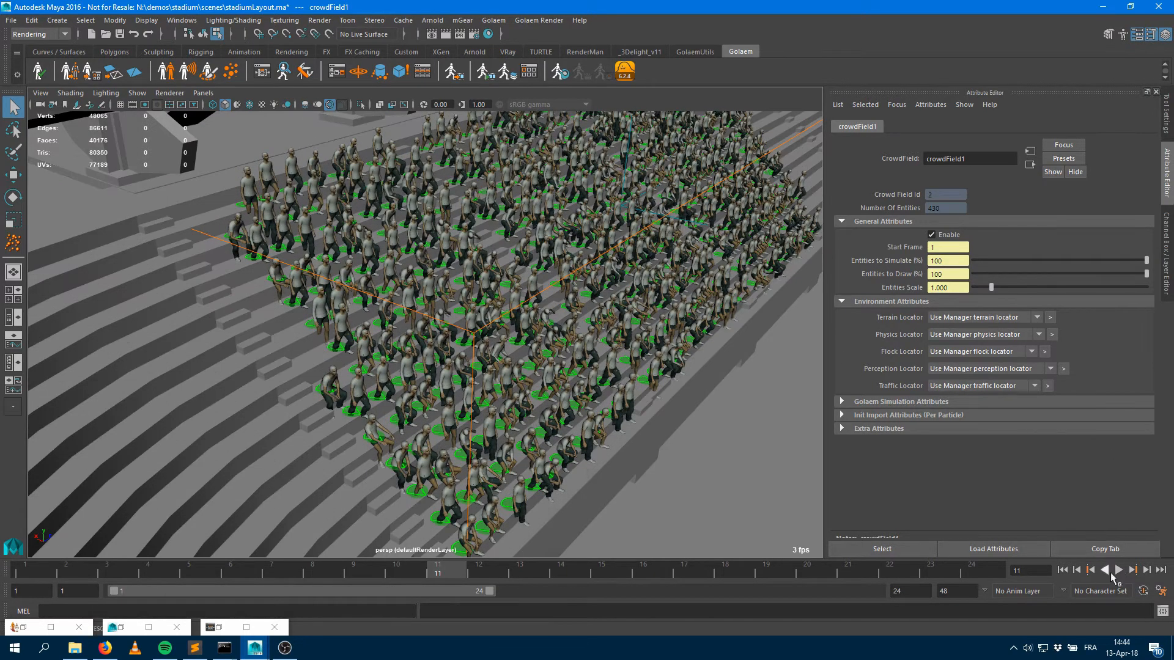
click(1118, 570)
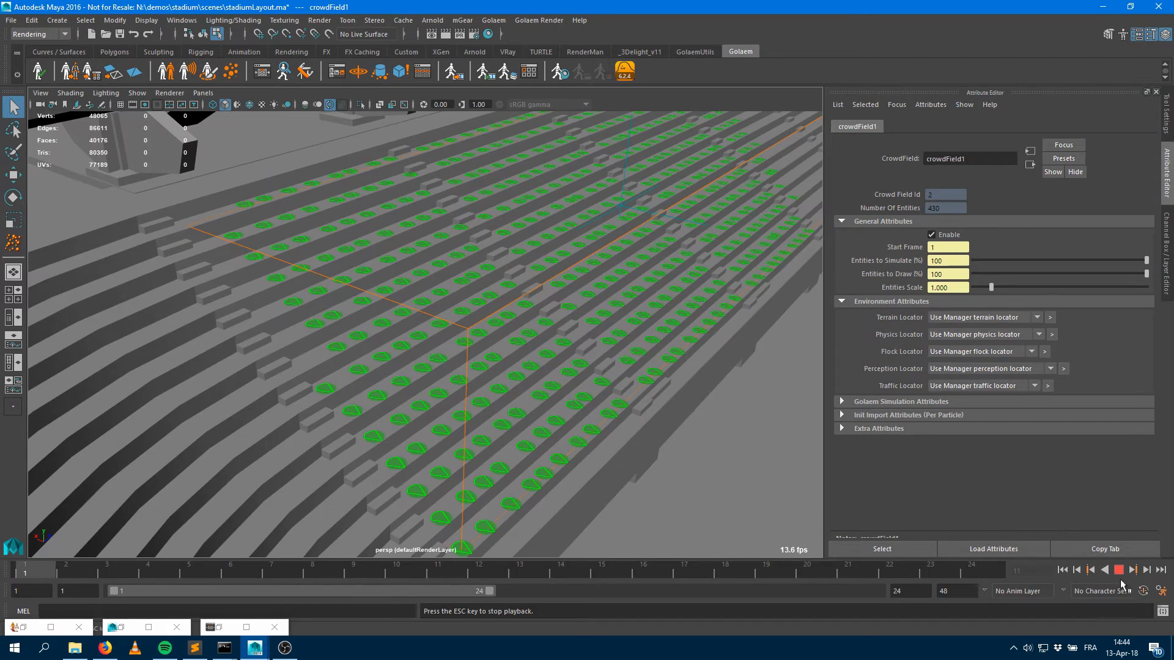
key(Escape)
text(300)
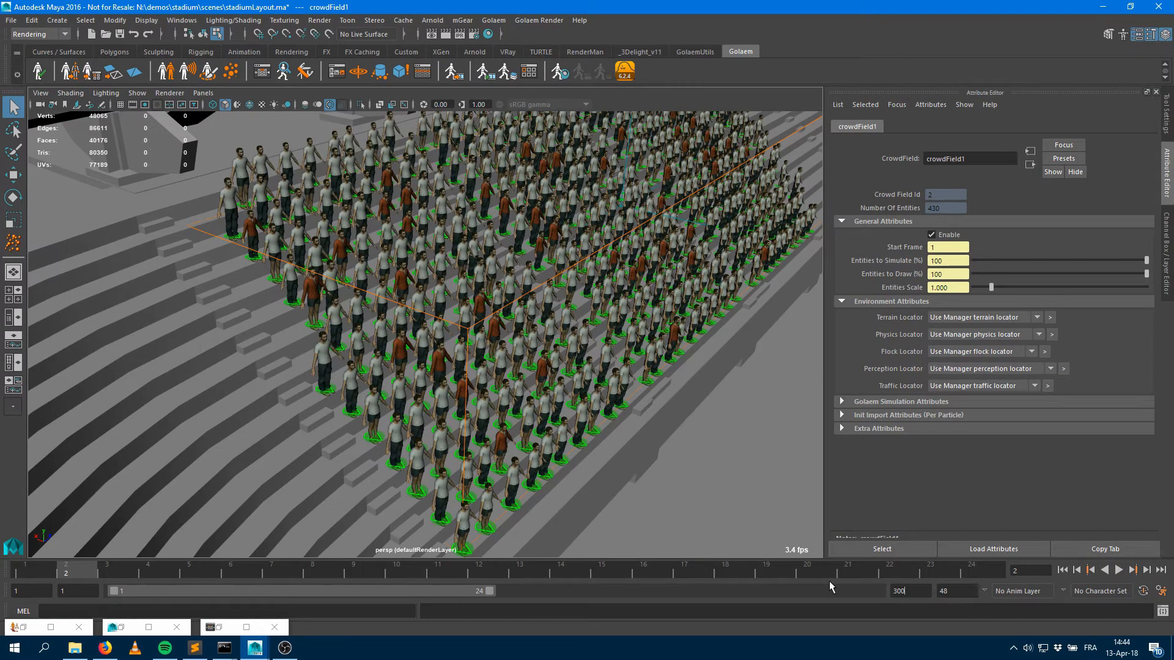
key(Return)
Play the simulation over the extended range and inspect the crowd's motion from close up, above and the front of the stands
click(1118, 570)
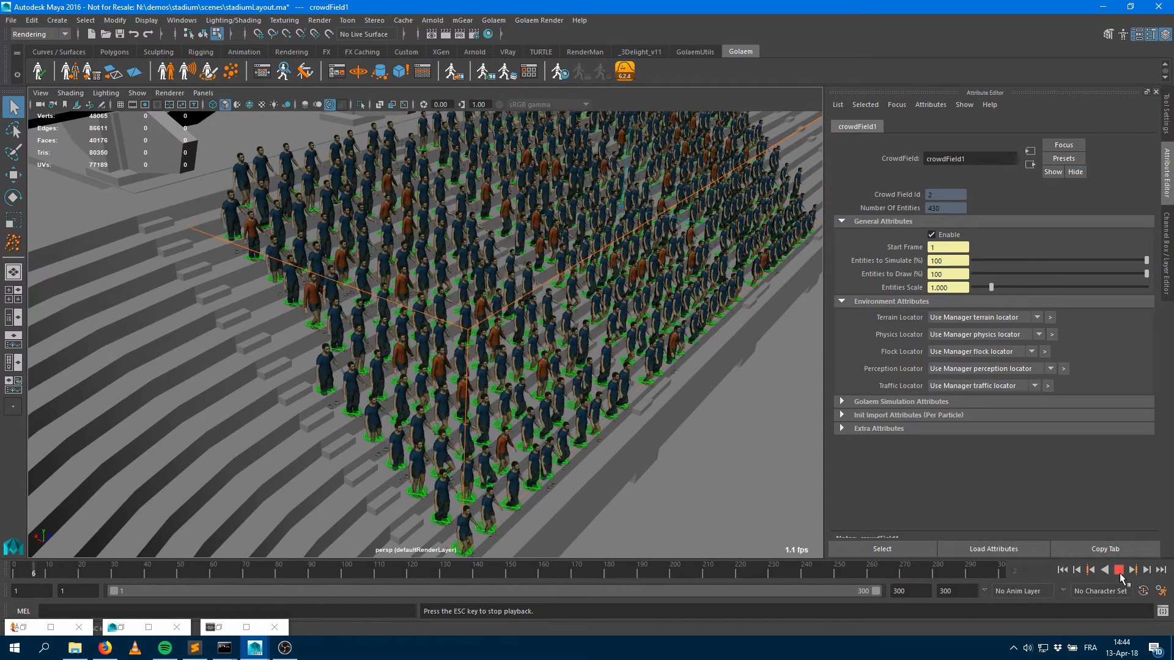
key(Escape)
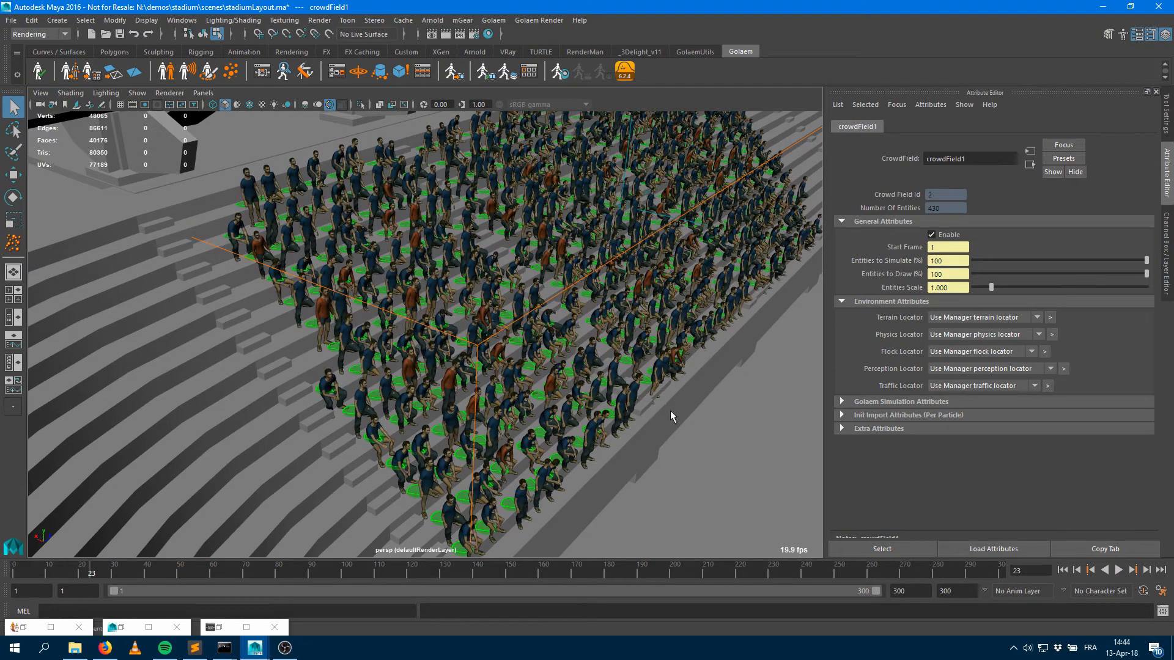
mouse_move(603, 416)
alt+mouse_down()
mouse_move(588, 422)
mouse_move(602, 419)
alt+mouse_up()
alt+middle_drag(601, 419, 434, 337)
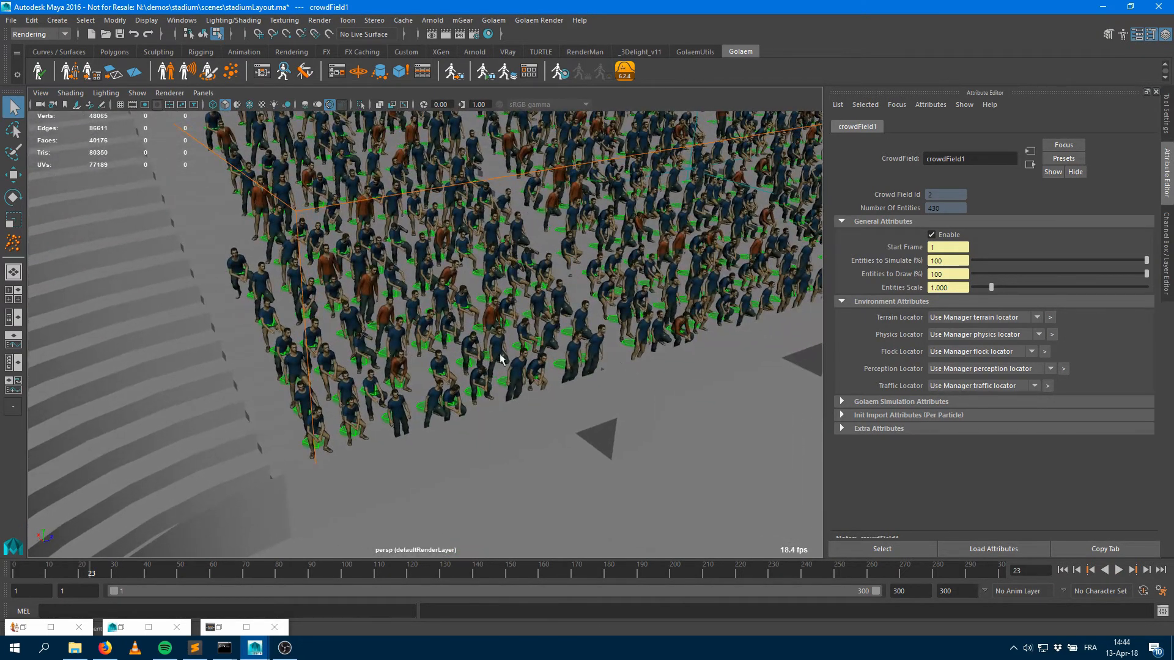
alt+drag(499, 355, 563, 326)
key(alt+v)
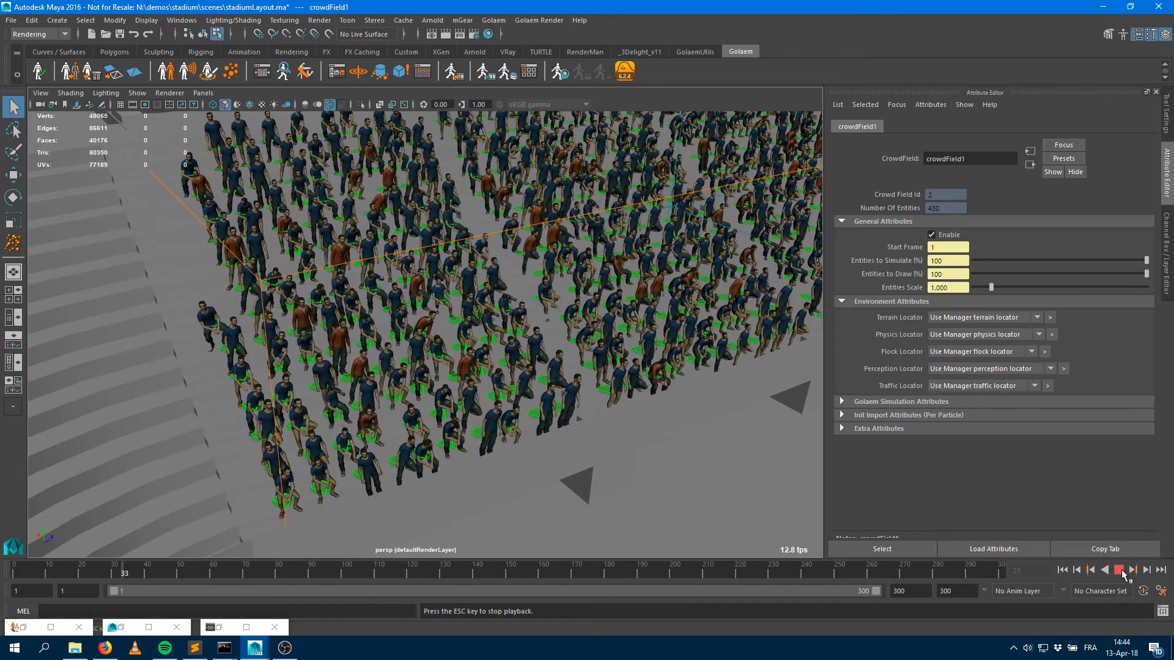
alt+right_drag(562, 326, 294, 335)
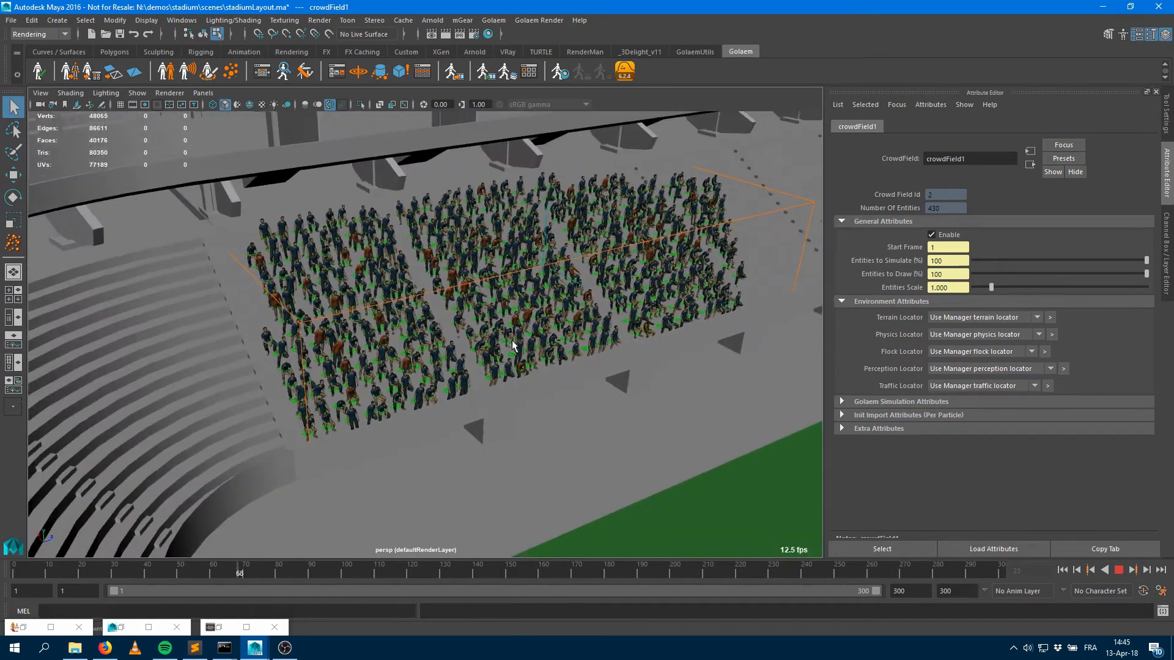
alt+drag(564, 406, 548, 300)
alt+middle_drag(547, 299, 462, 269)
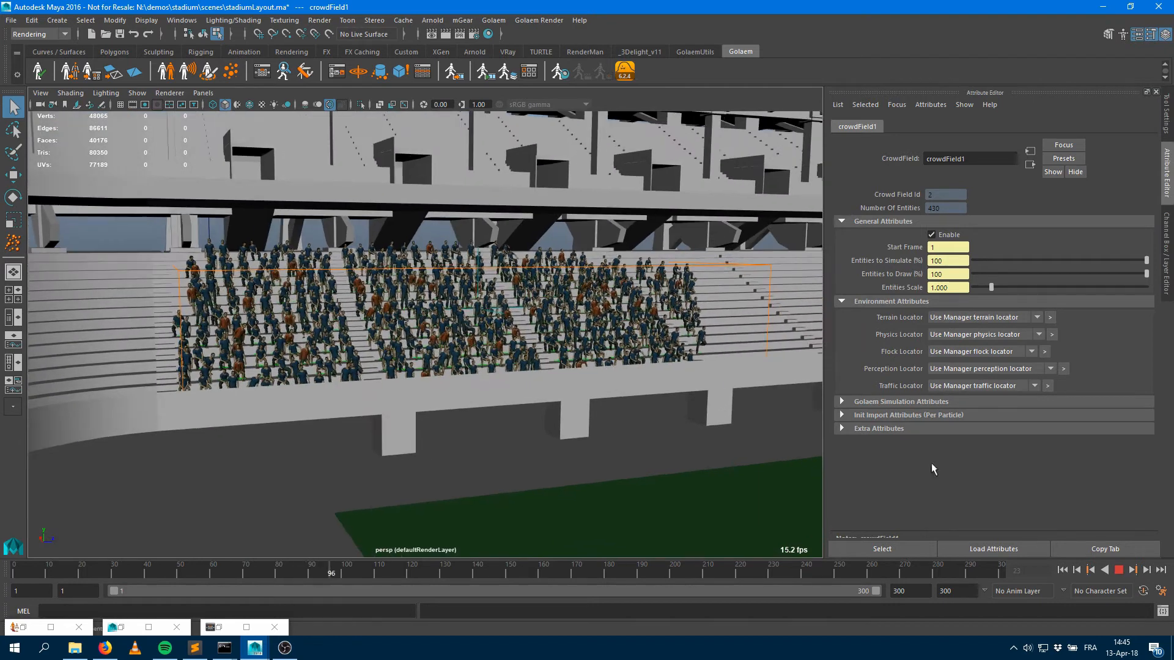
click(1117, 570)
Pick a front-row crowd entity and examine the stadiumManShape behavior graph, including its wave motion, in the Behavior Editor
click(446, 360)
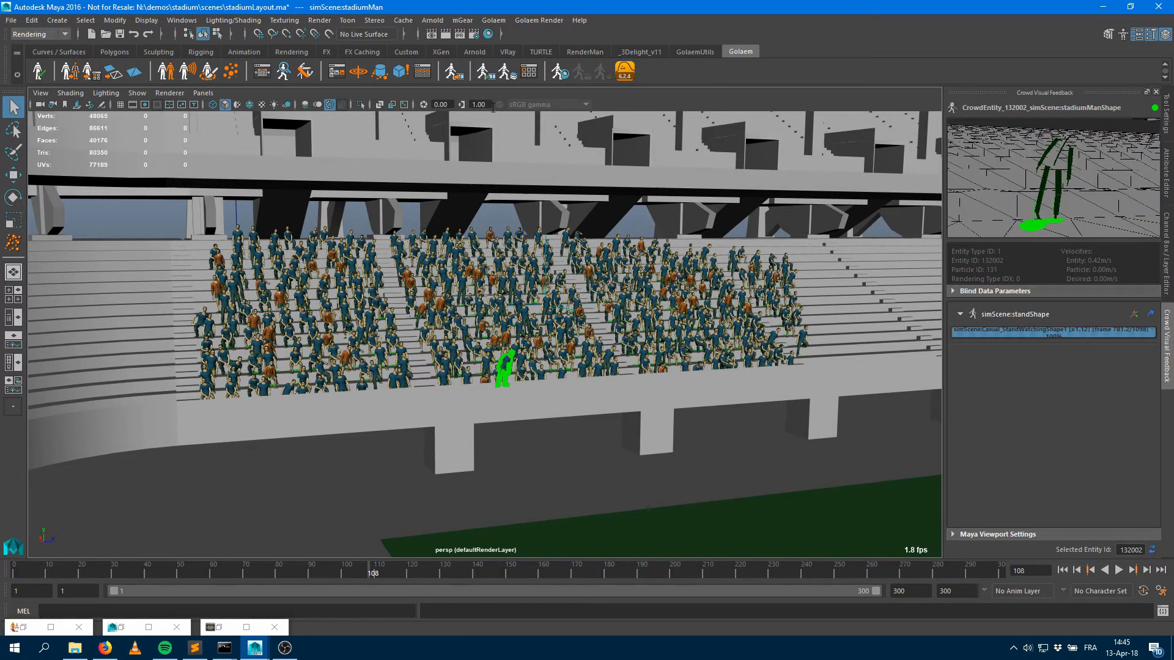
click(267, 73)
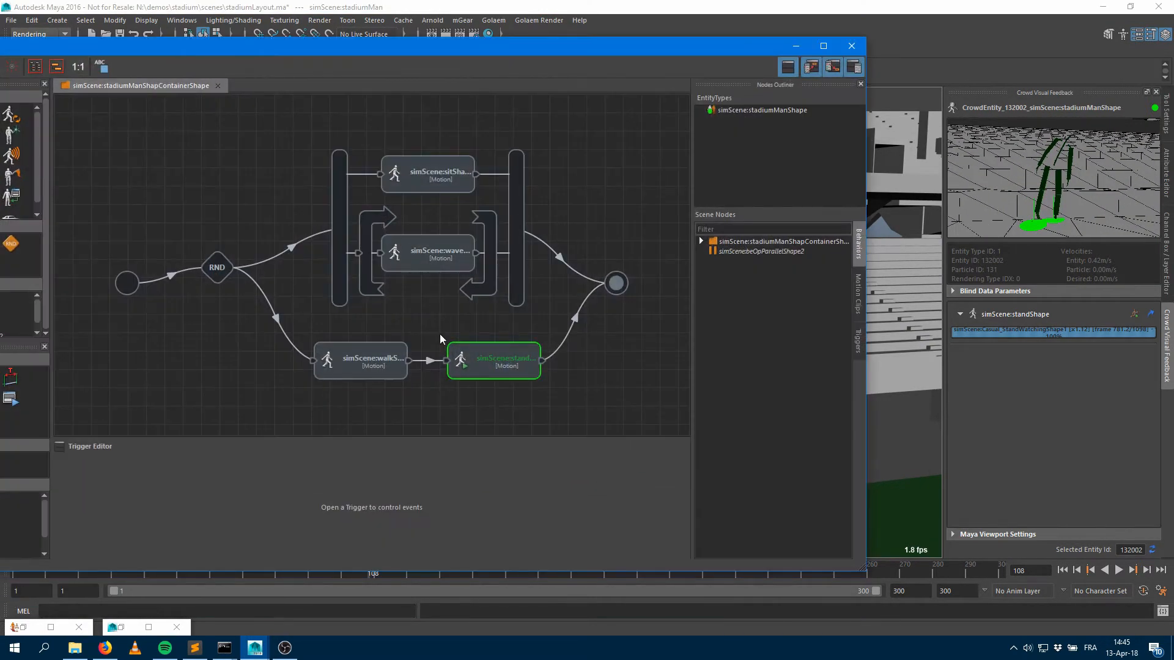
click(796, 46)
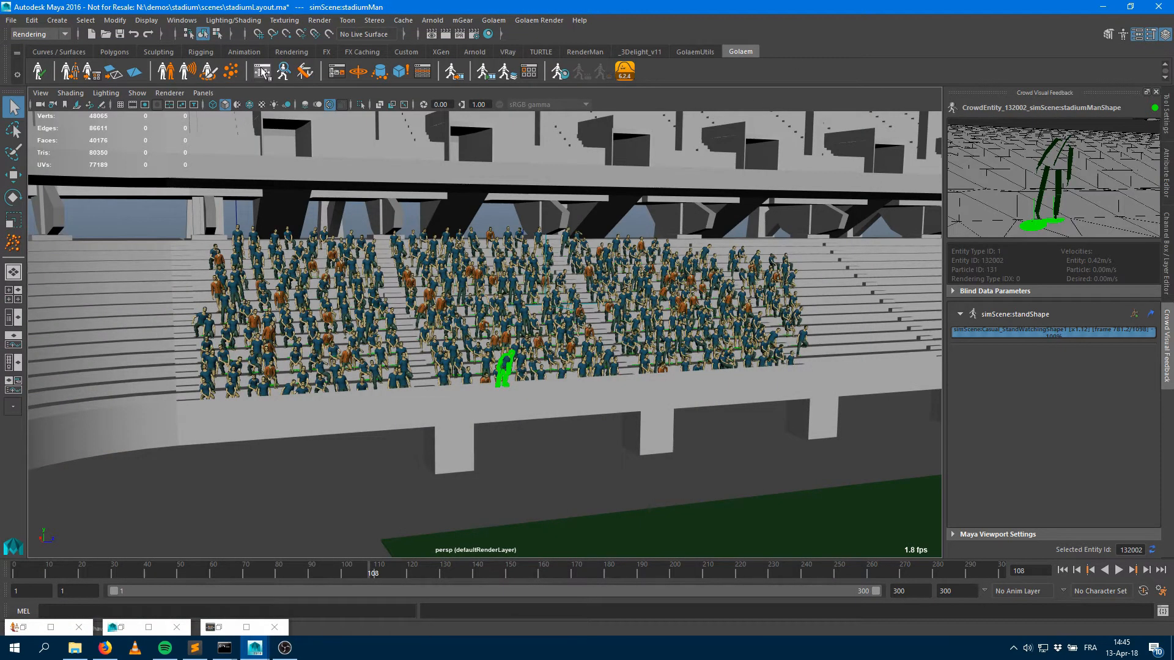
click(263, 71)
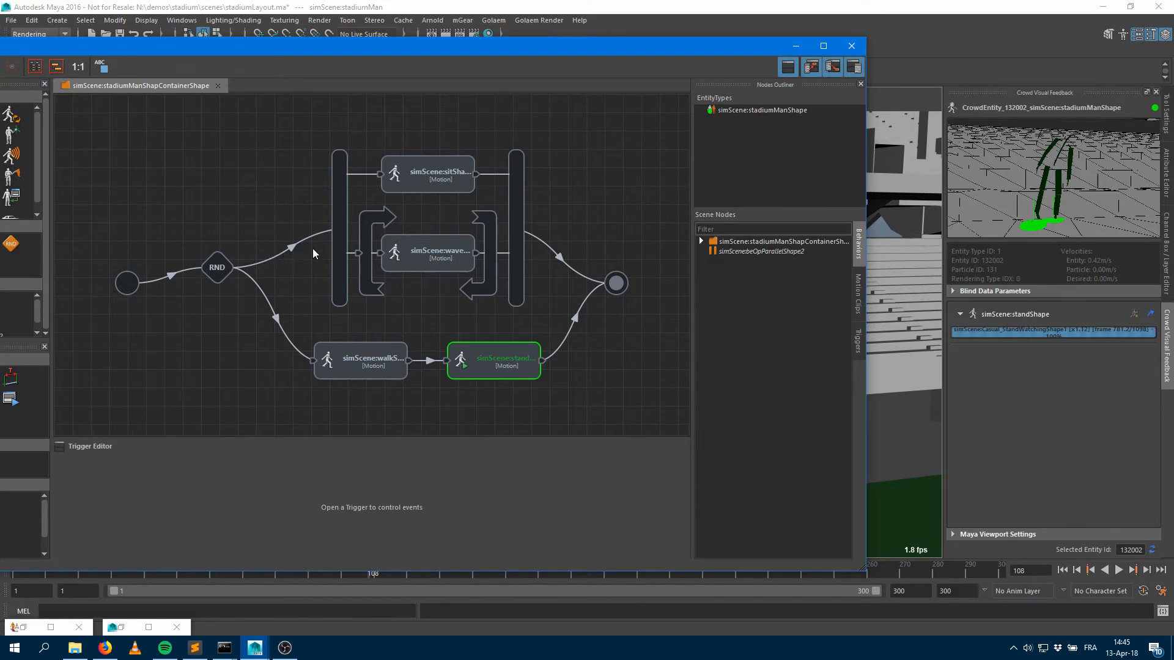
click(418, 267)
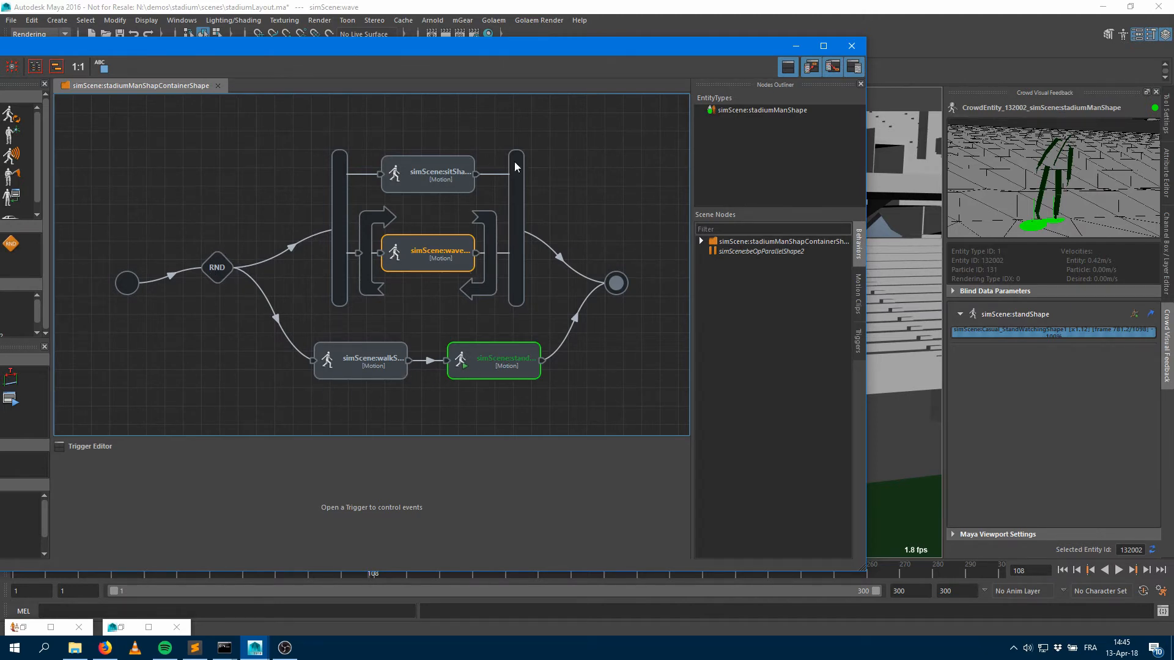
click(796, 47)
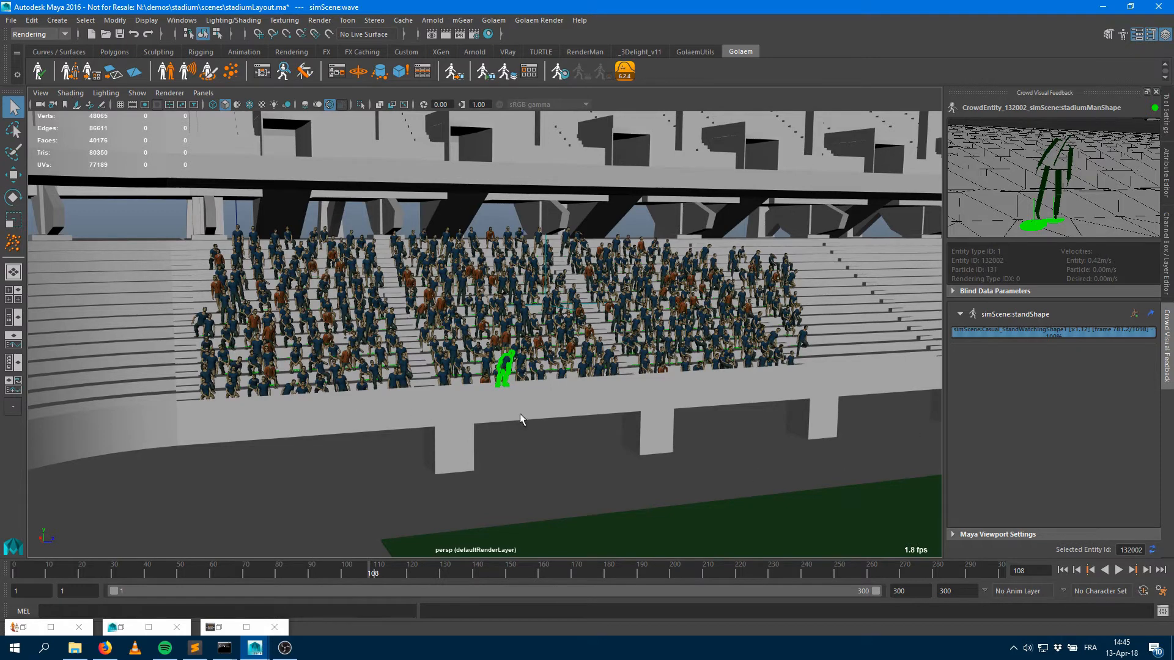
Rewind the simulation to frame 1 and replay the opening frames while watching the crowd from a raised angle
click(1063, 570)
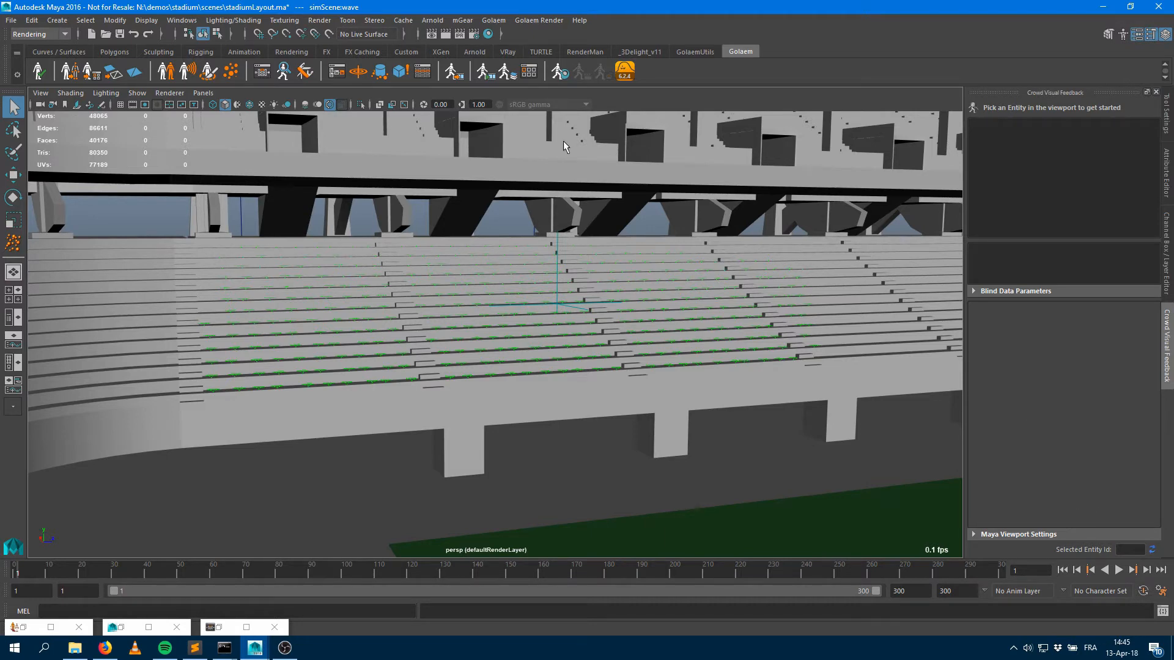
alt+drag(600, 309, 553, 318)
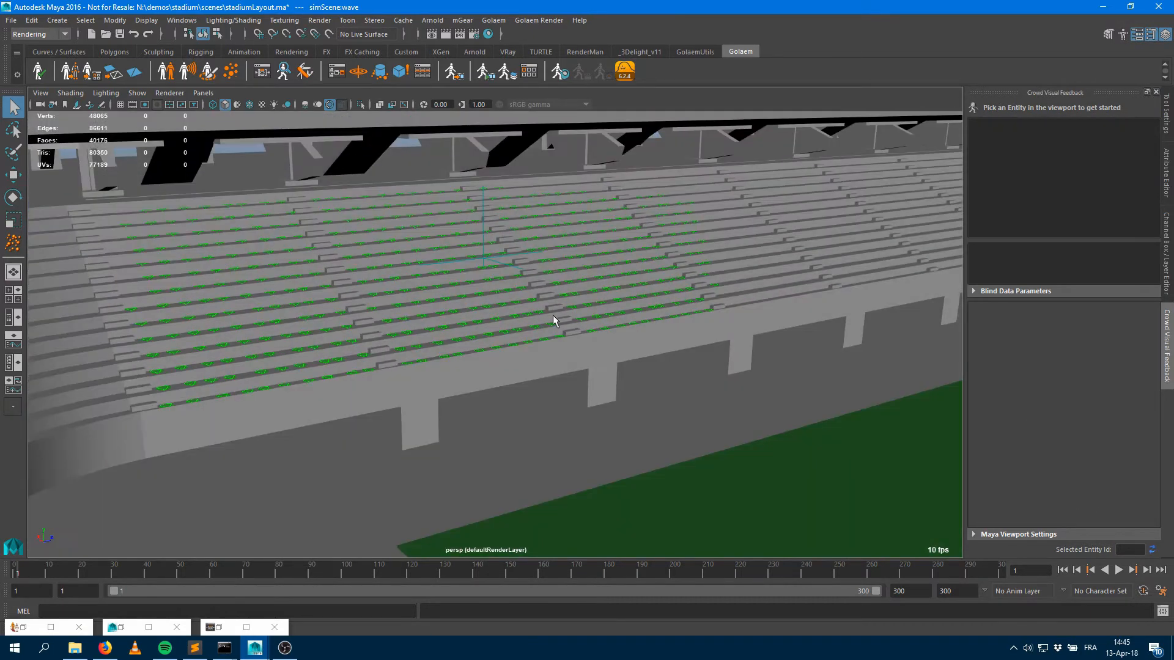
click(1118, 570)
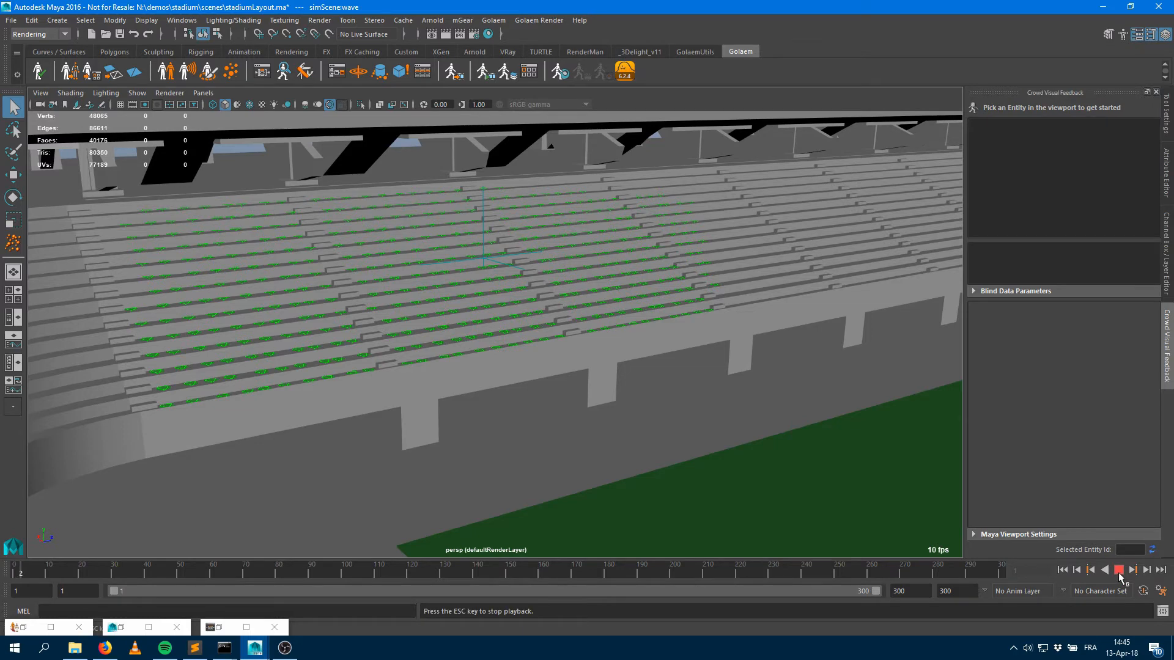
click(1118, 570)
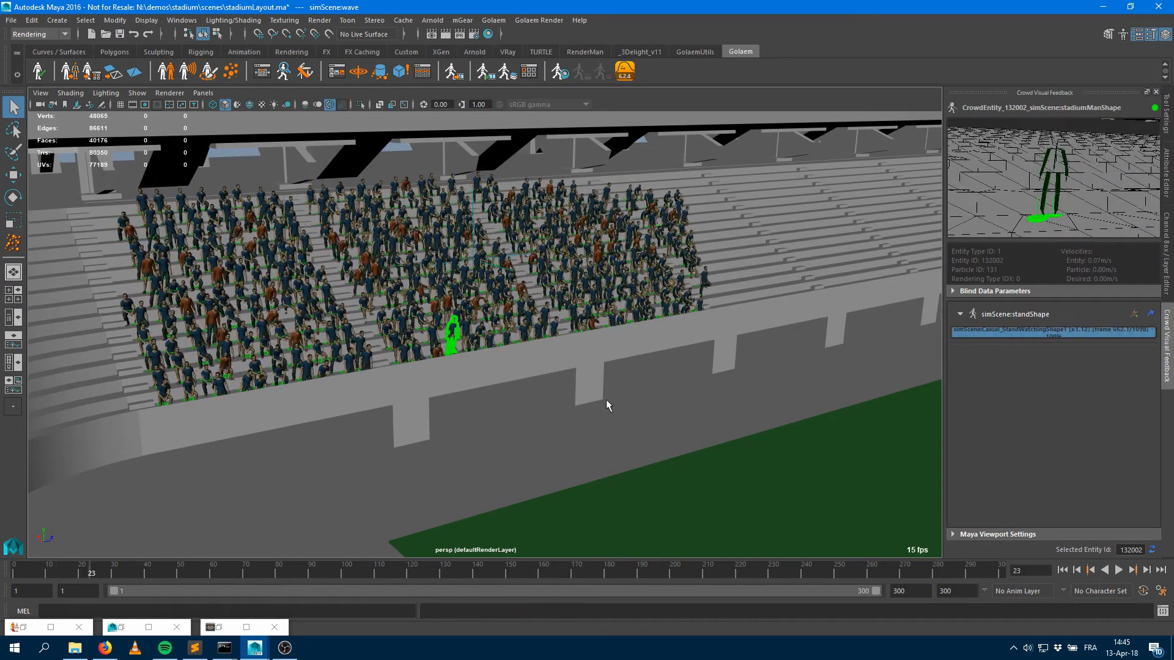
Create a polygon plane at the centre of the pitch and select it as pPlane1
alt+drag(607, 405, 655, 384)
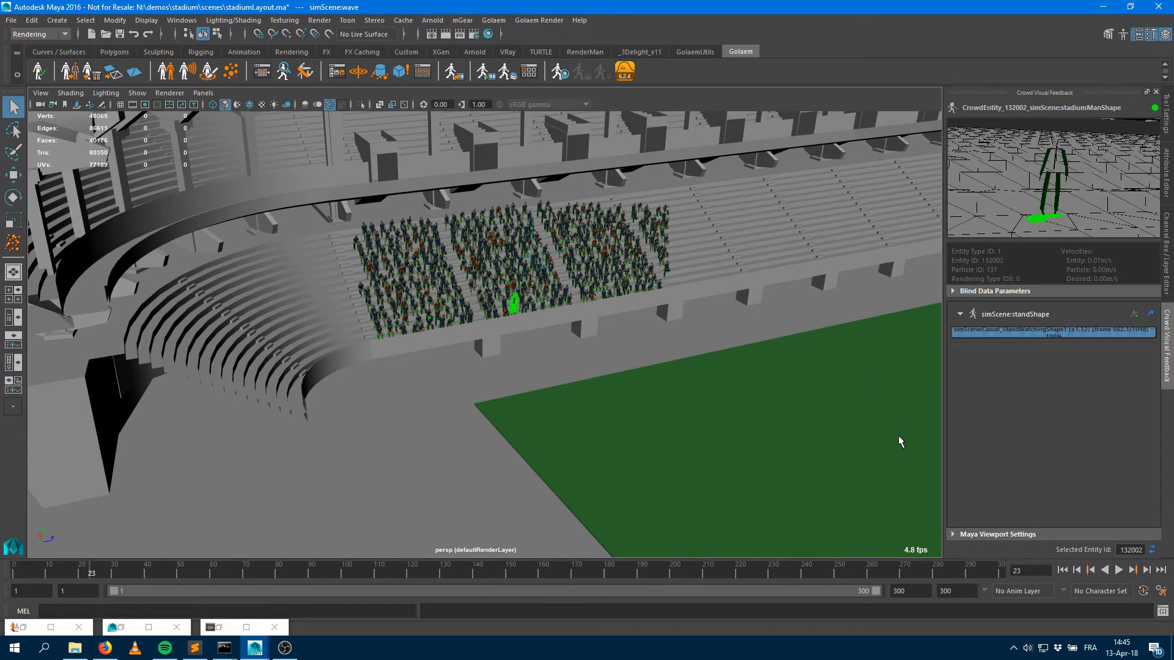
click(114, 51)
click(123, 71)
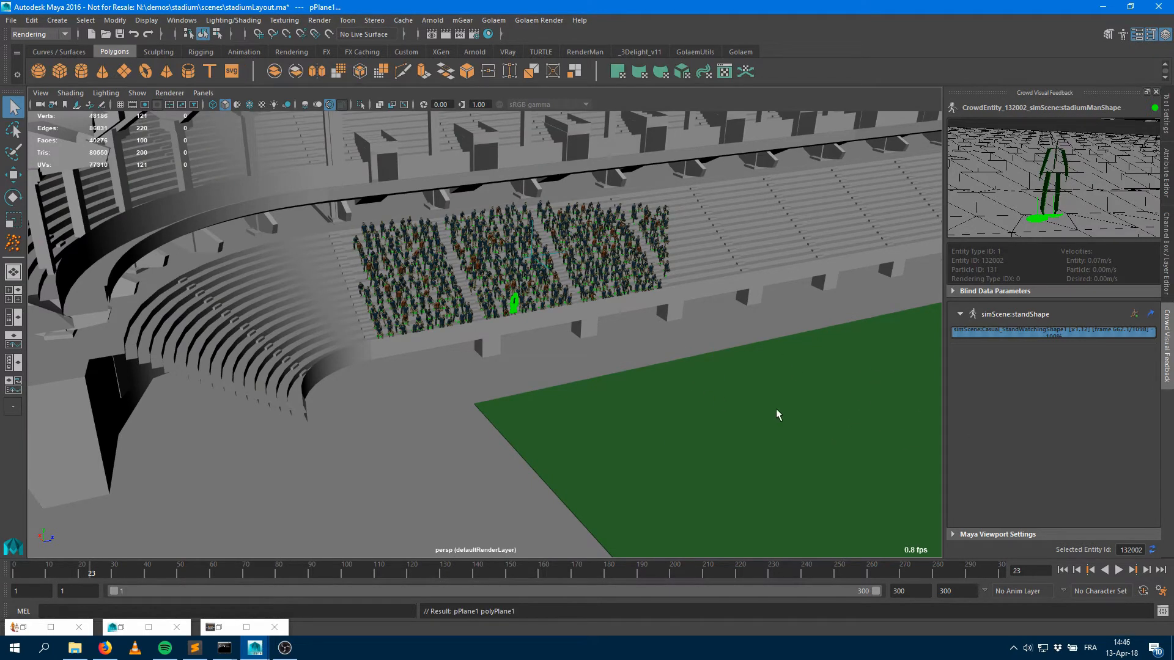
click(409, 397)
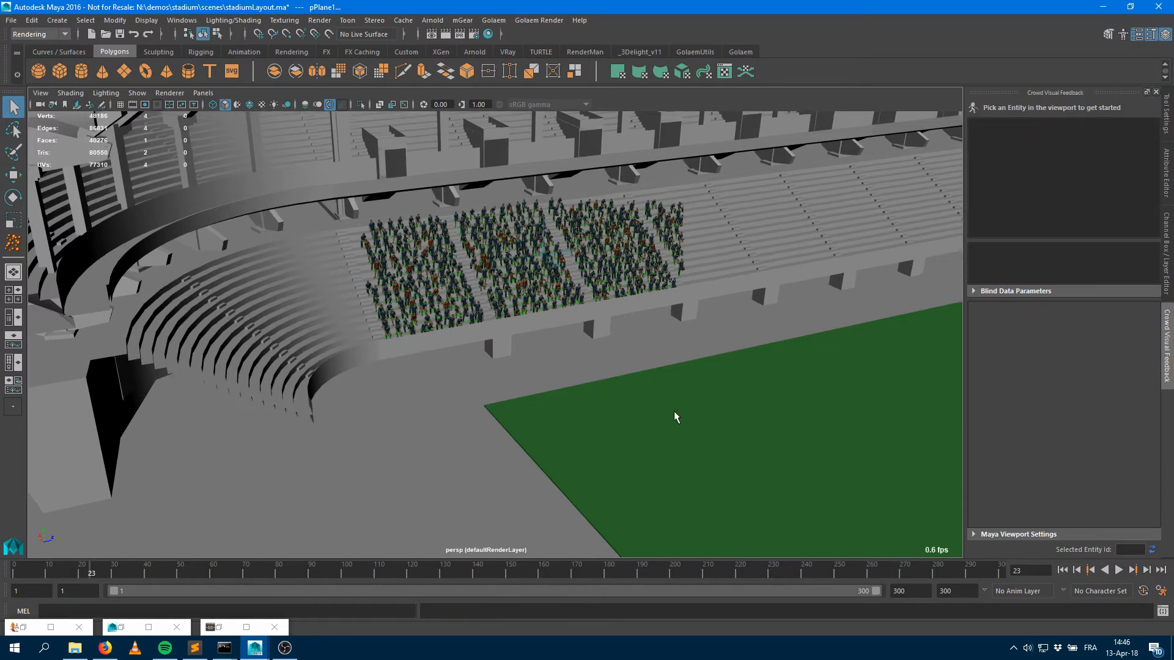
alt+right_drag(674, 410, 602, 392)
alt+middle_drag(618, 382, 275, 325)
key(shift+o)
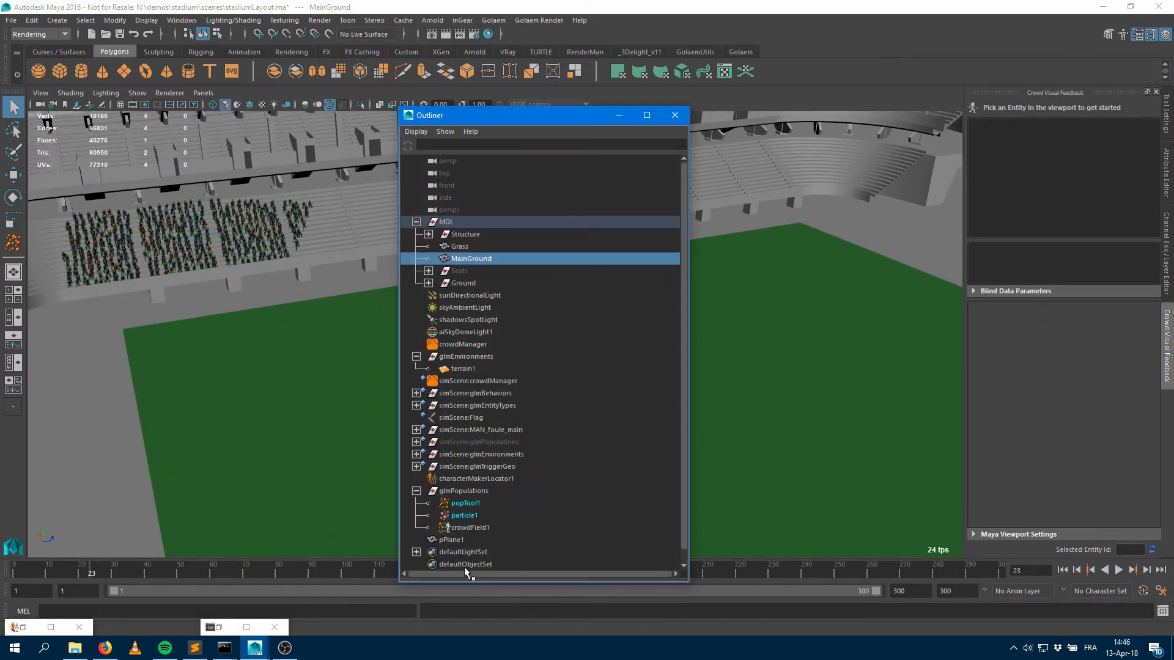
scroll(450, 519, down, 1)
click(451, 528)
click(619, 116)
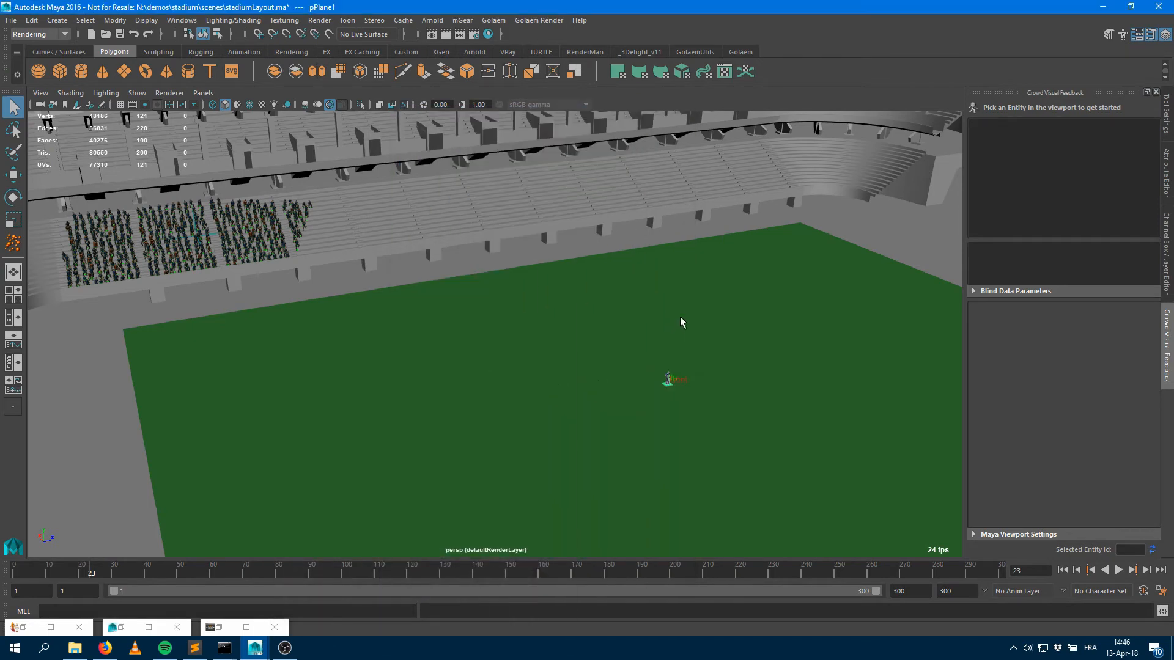
Scale the new plane into a long, narrow strip running across the pitch, and activate the Move tool
key(r)
drag(775, 372, 761, 381)
drag(652, 372, 609, 330)
key(w)
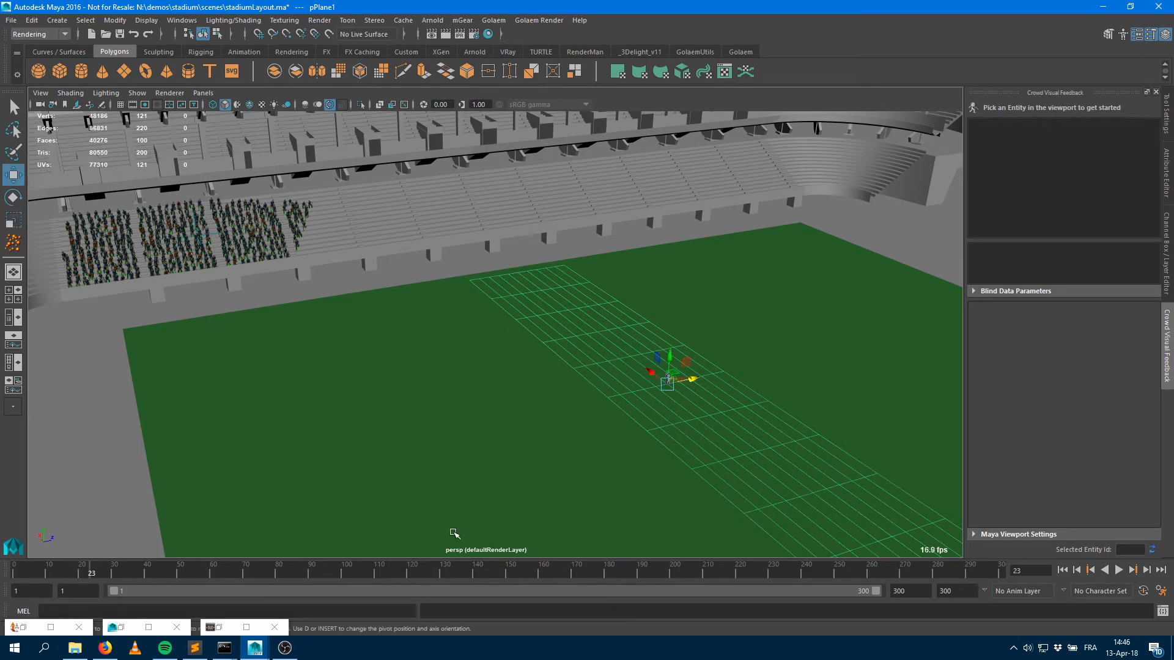
Animate pPlane1 to sweep past the populated seats, keying it before the crowd at frame 51 and beyond it at frame 151
click(1063, 570)
drag(691, 384, 209, 247)
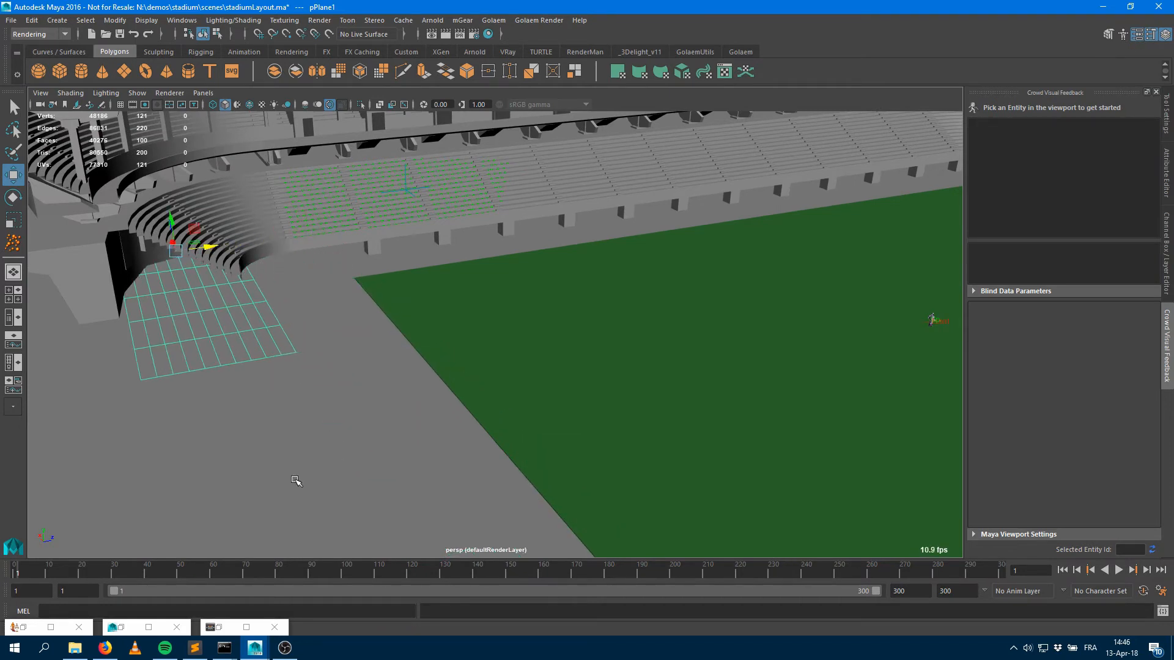
click(182, 573)
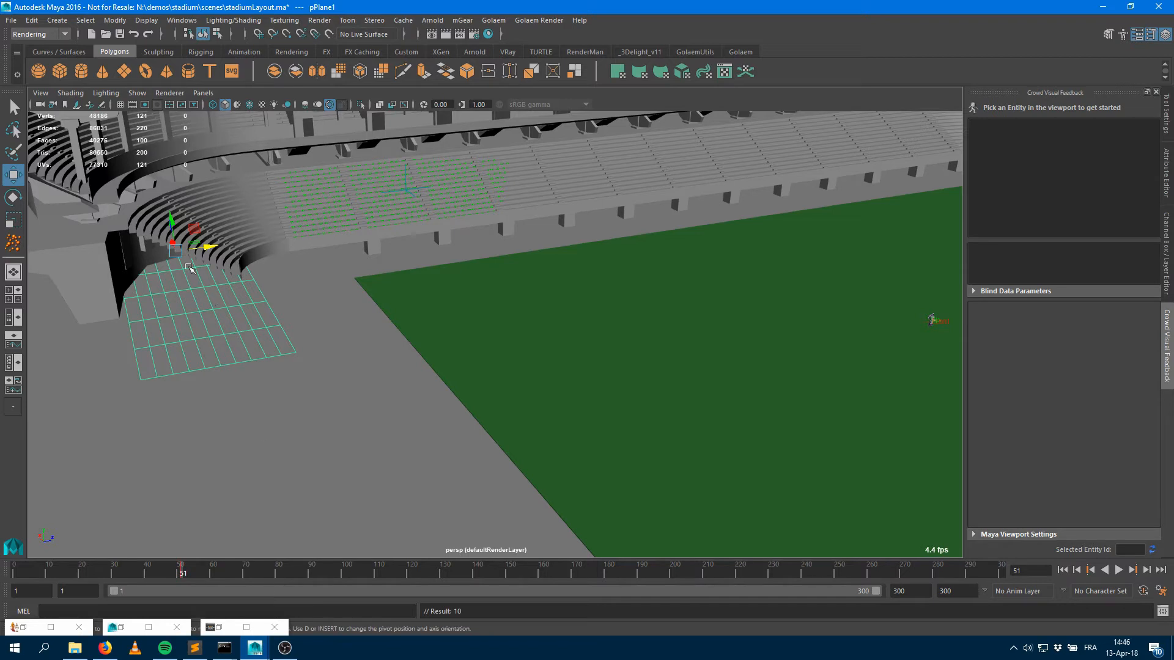
click(511, 575)
middle_drag(677, 232, 592, 249)
key(s)
alt+middle_drag(445, 264, 517, 376)
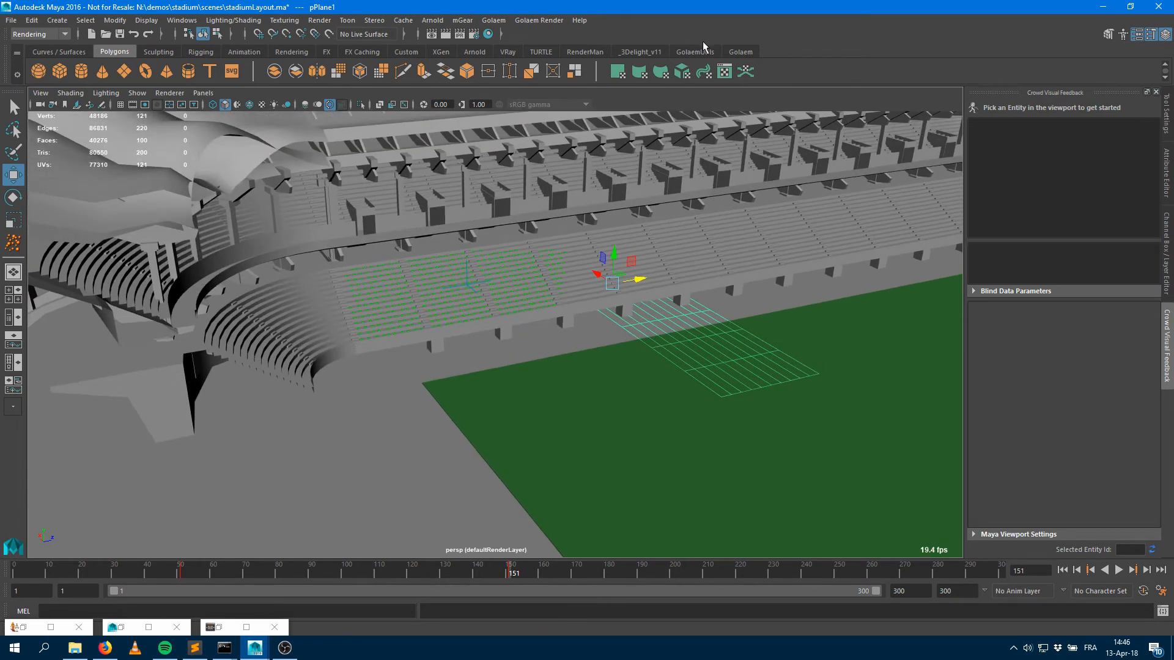
Open the start trigger of the looping wave motion in the Behavior Editor
click(740, 52)
click(262, 71)
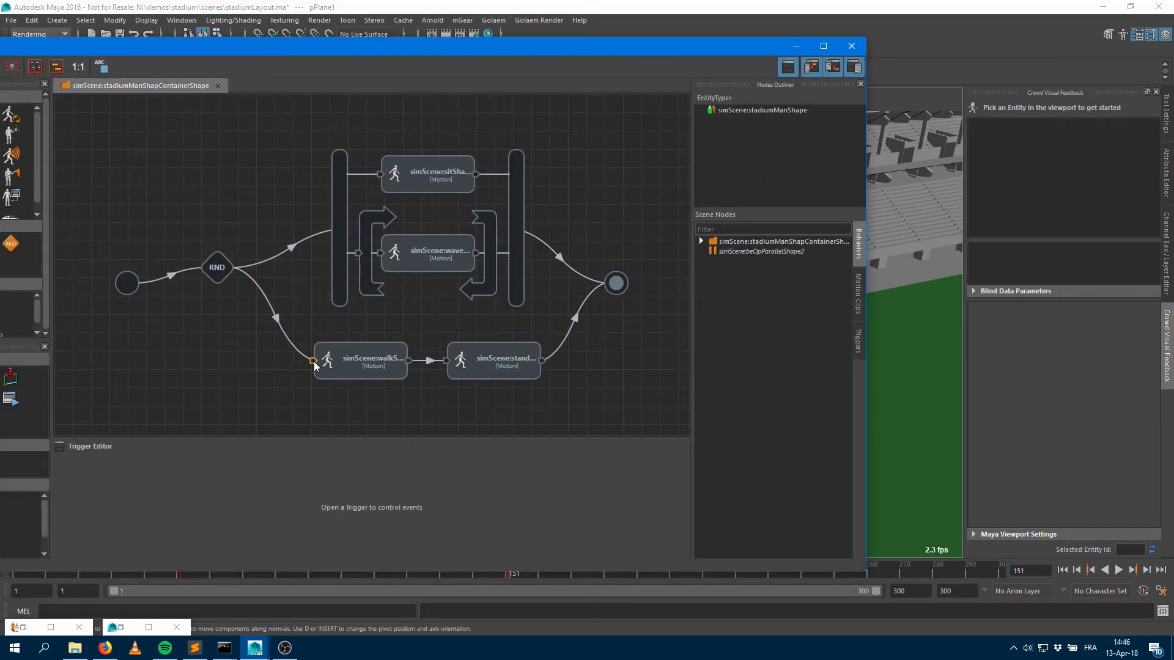
click(381, 253)
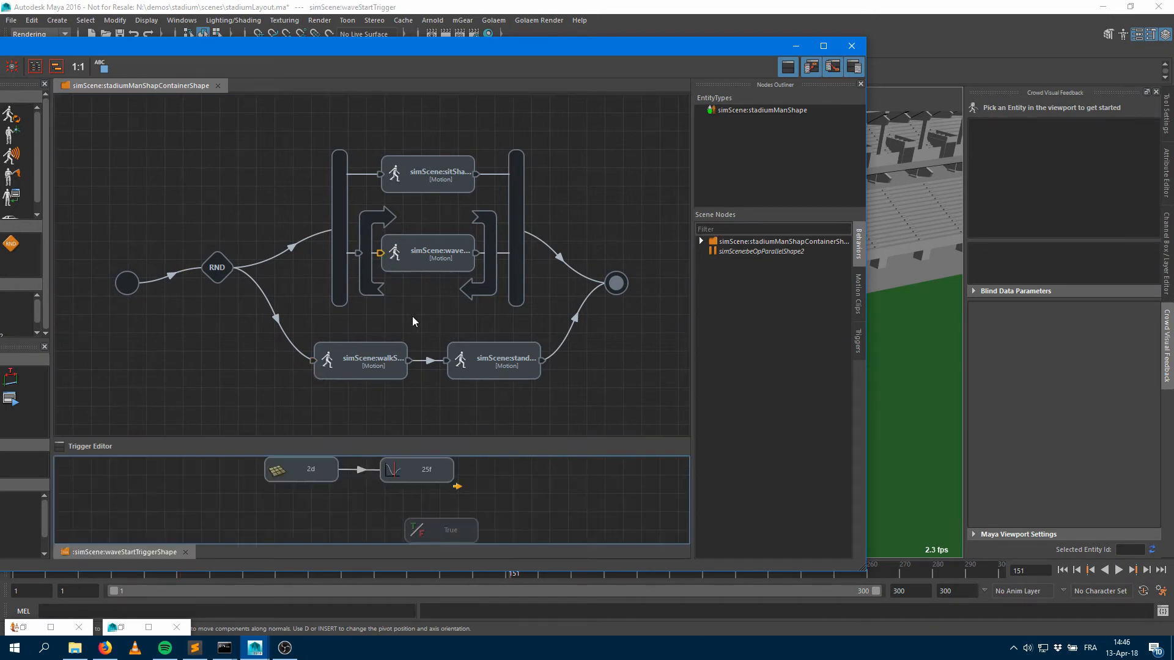
Map pPlane1 as an additional In Polygons shape of the wave start trigger's 2d polygon zone
key(shift+o)
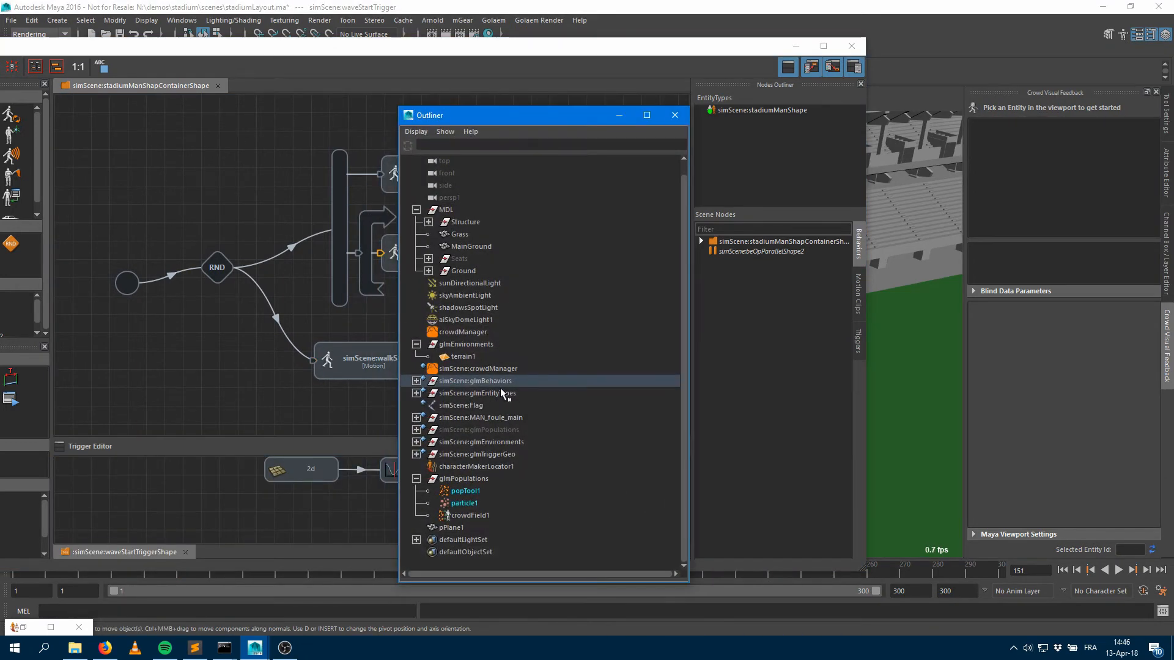
click(457, 530)
click(324, 481)
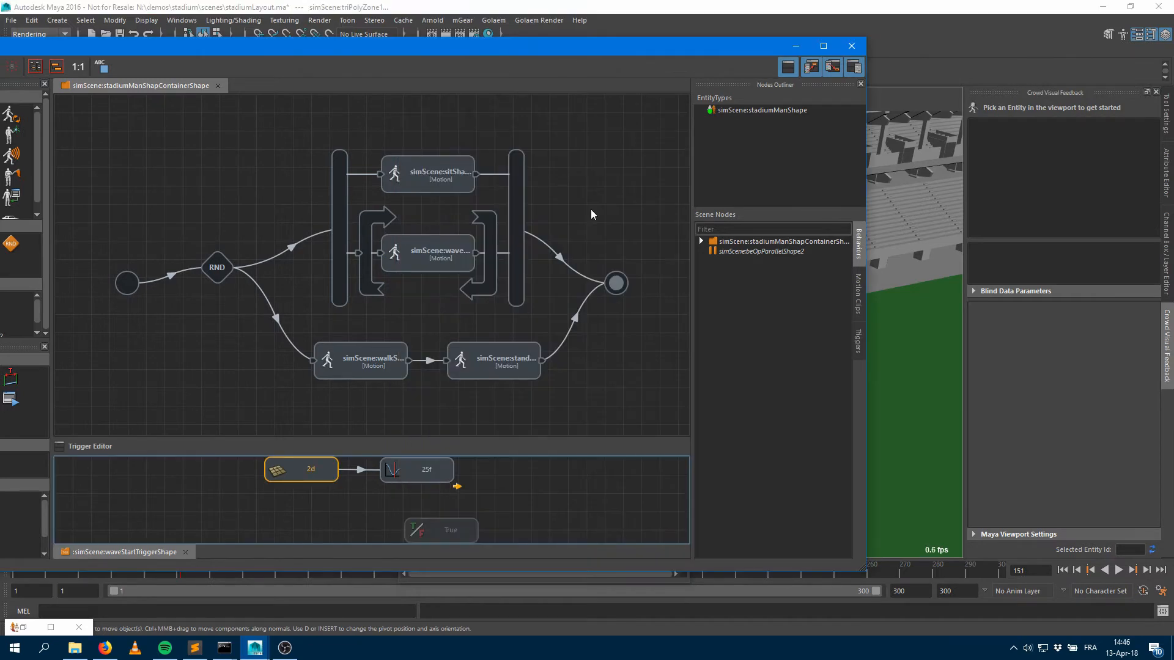
click(796, 46)
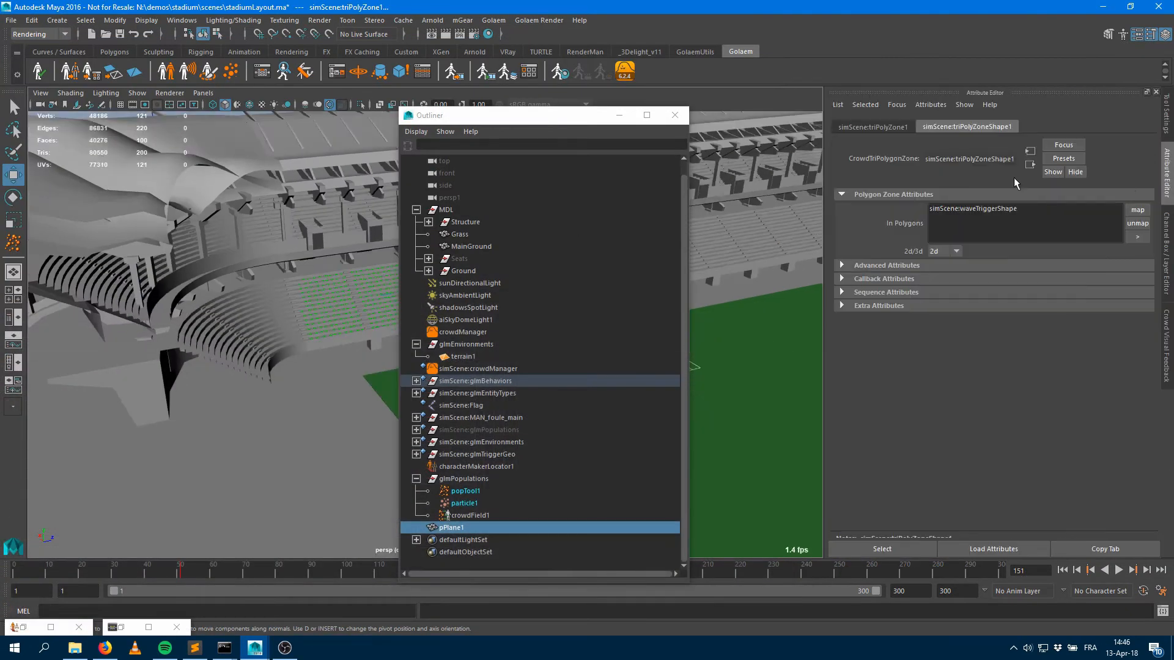
click(618, 115)
click(1138, 210)
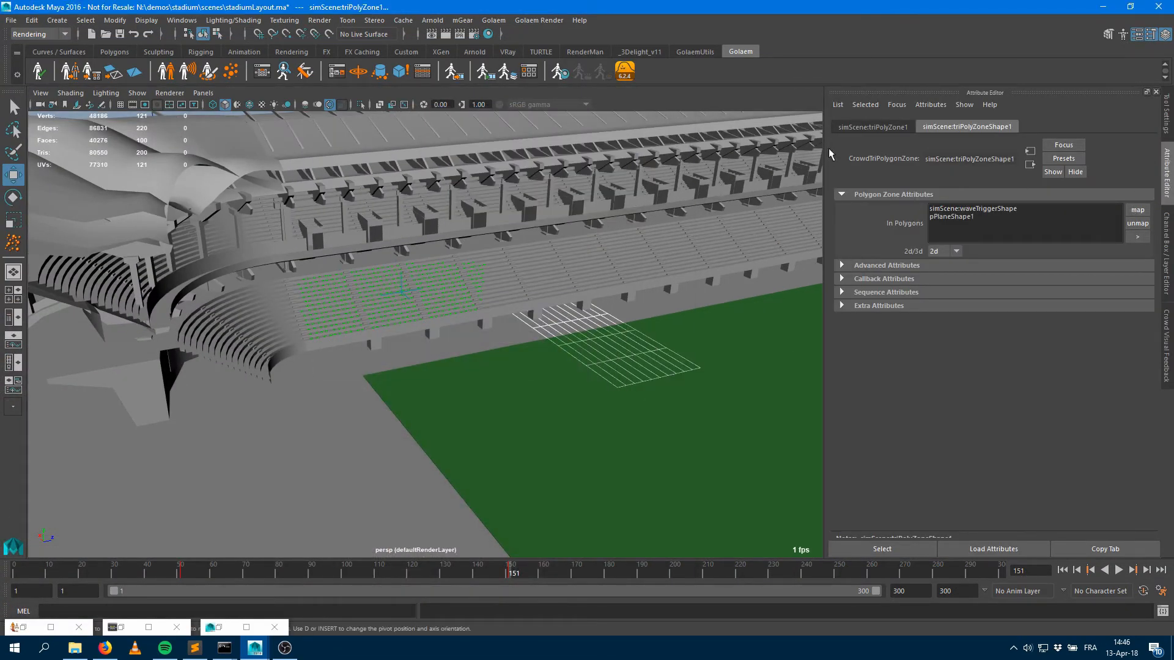
Play the simulation from frame 1 to frame 193 with the populated seats framed, watching how the crowd reacts to the moving plane
alt+right_drag(502, 309, 636, 342)
alt+drag(636, 342, 685, 352)
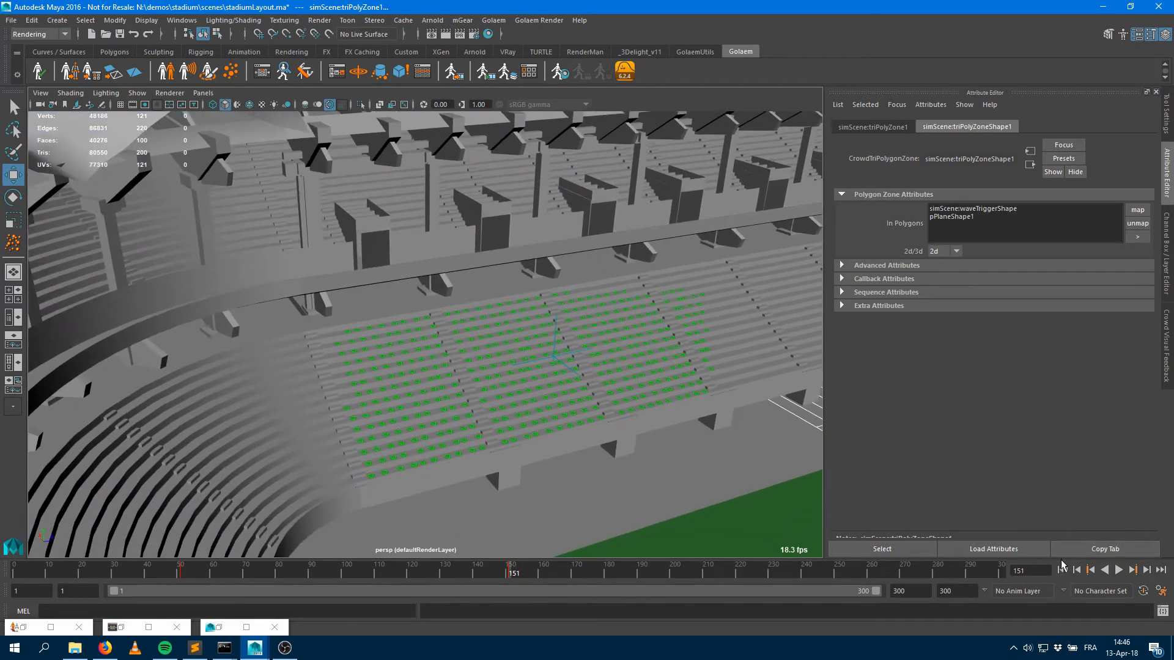
click(1063, 570)
click(1118, 570)
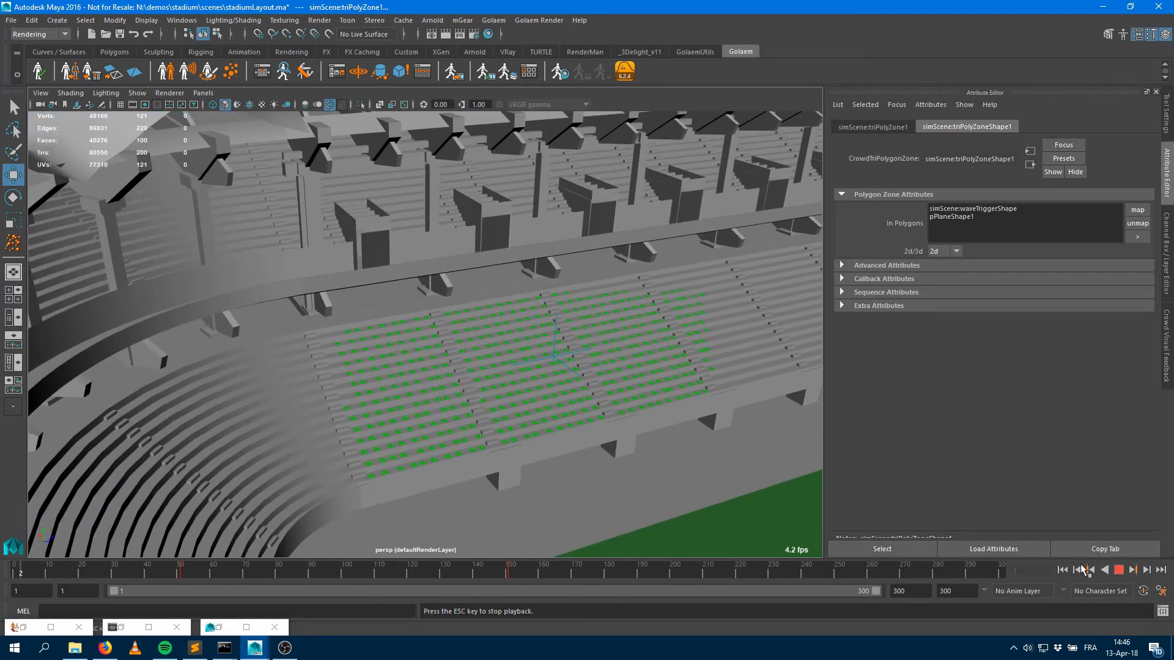
alt+middle_drag(758, 495, 762, 470)
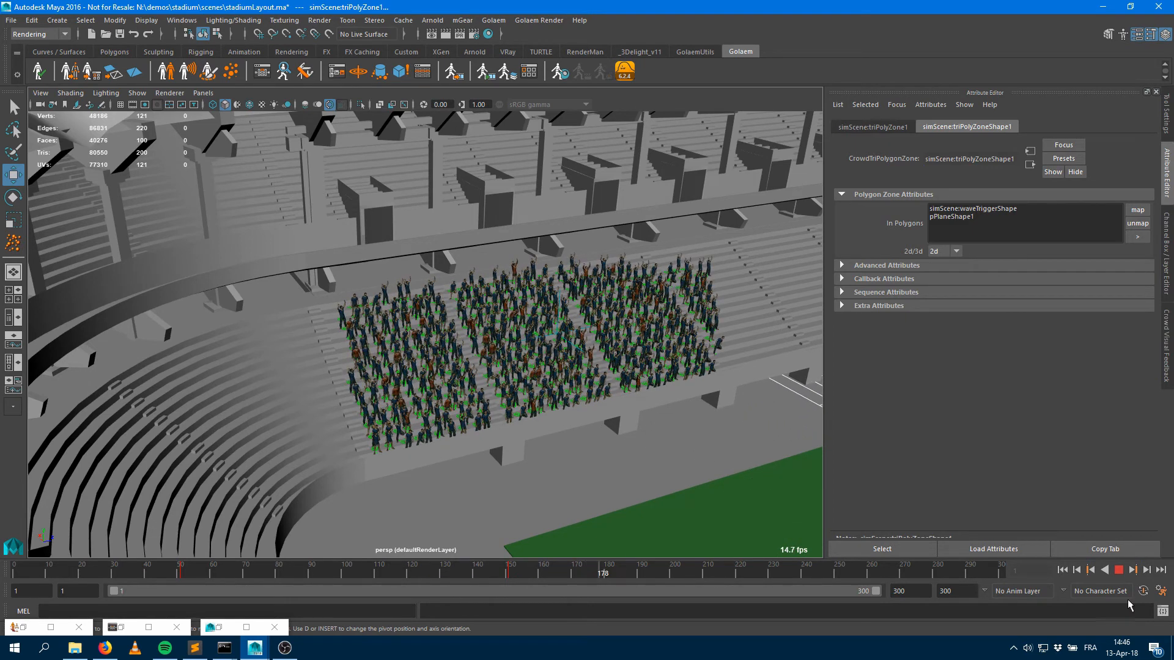
click(1118, 570)
Replay the wave from frame 1 to frame 148 in a closer view of the crowd and review its behavior graph
scroll(466, 428, up, 5)
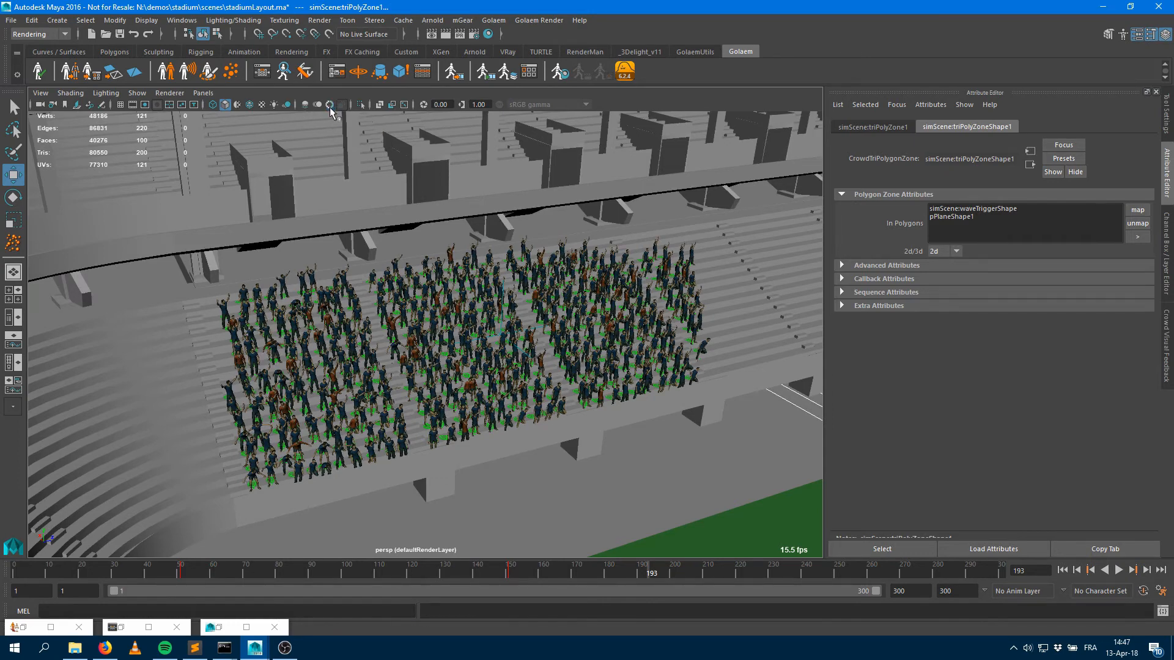
click(1063, 570)
click(1119, 570)
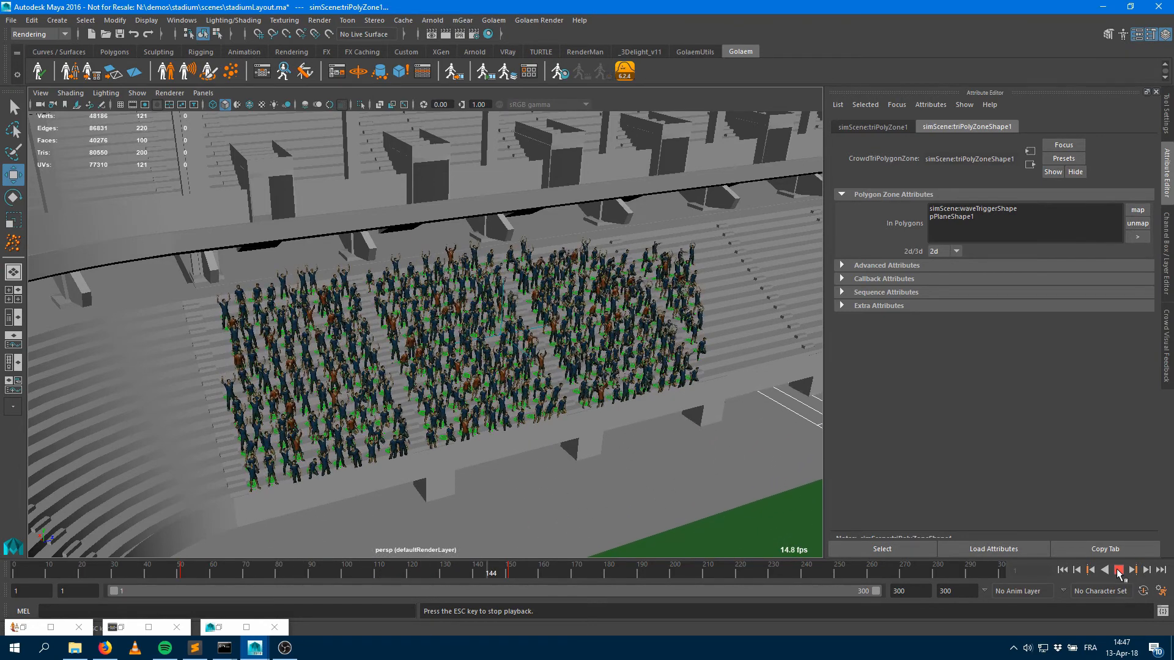
click(1118, 570)
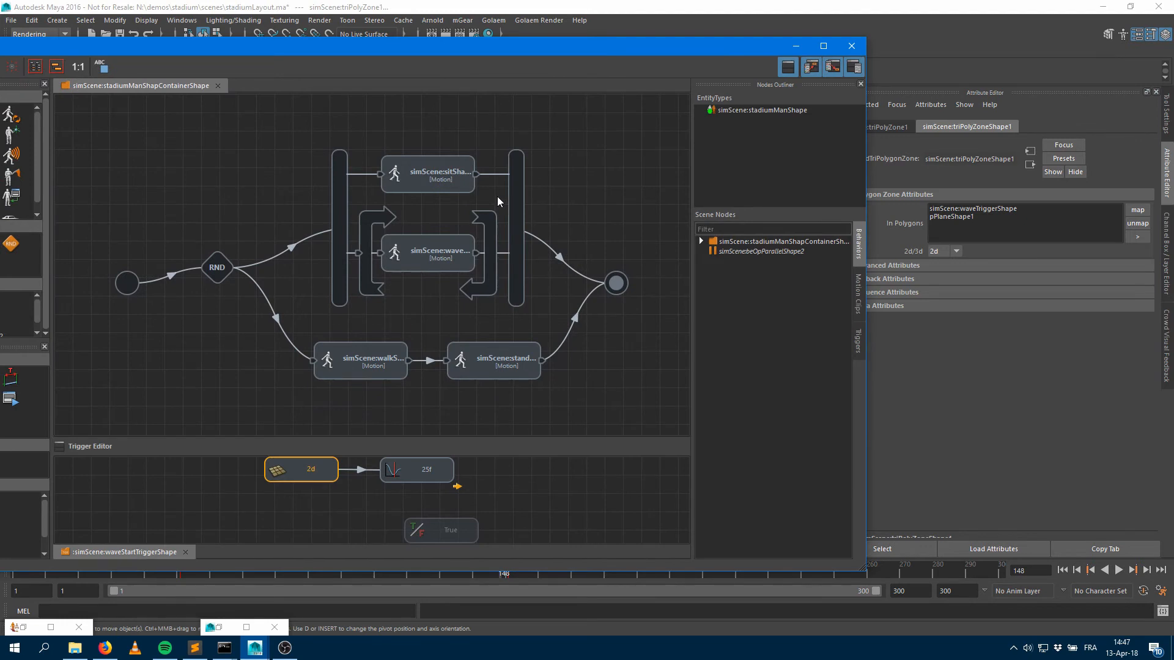
click(796, 46)
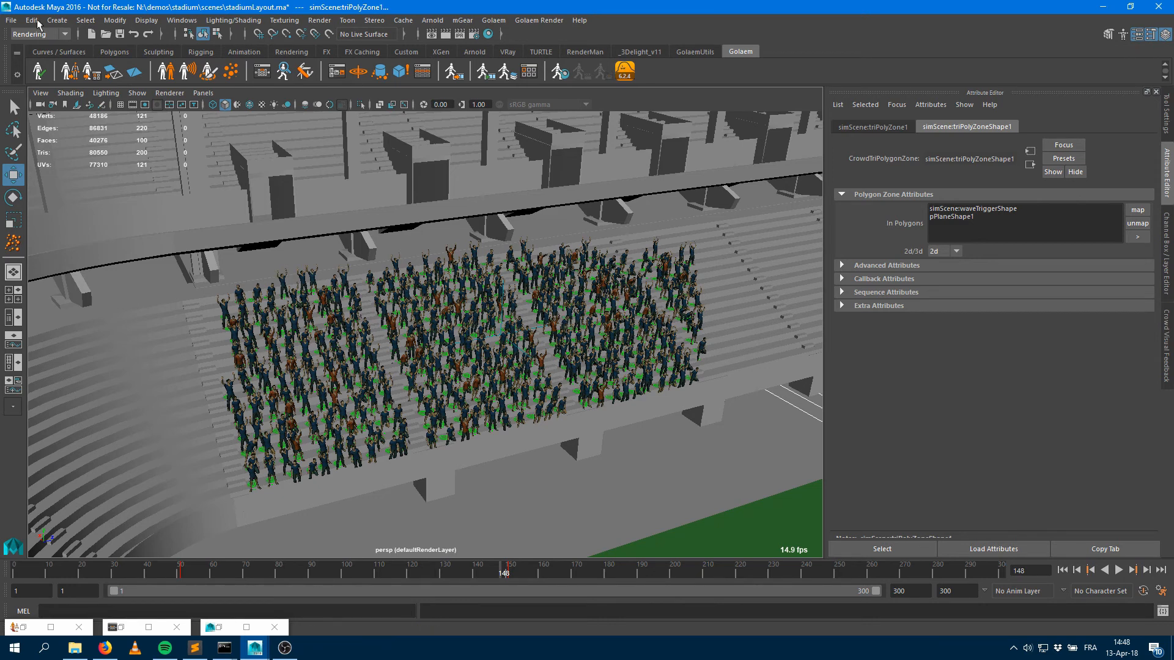
Save the scene under the new name stadiumLayout_Shot01.ma
click(11, 20)
click(49, 83)
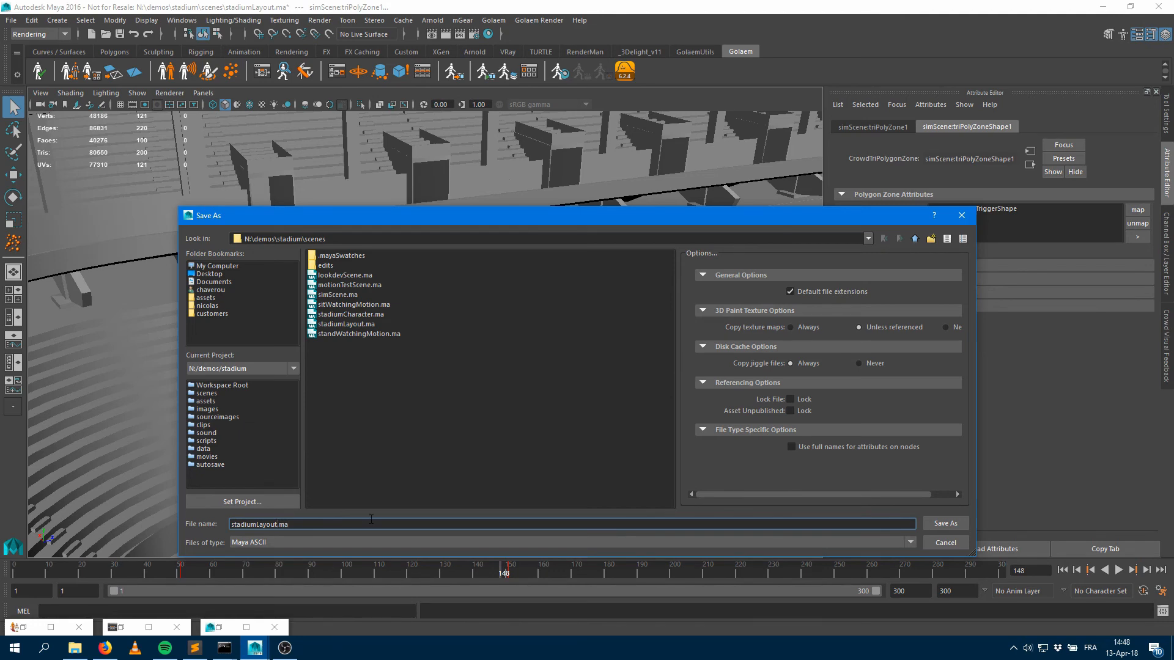
text(_Shot01)
key(Return)
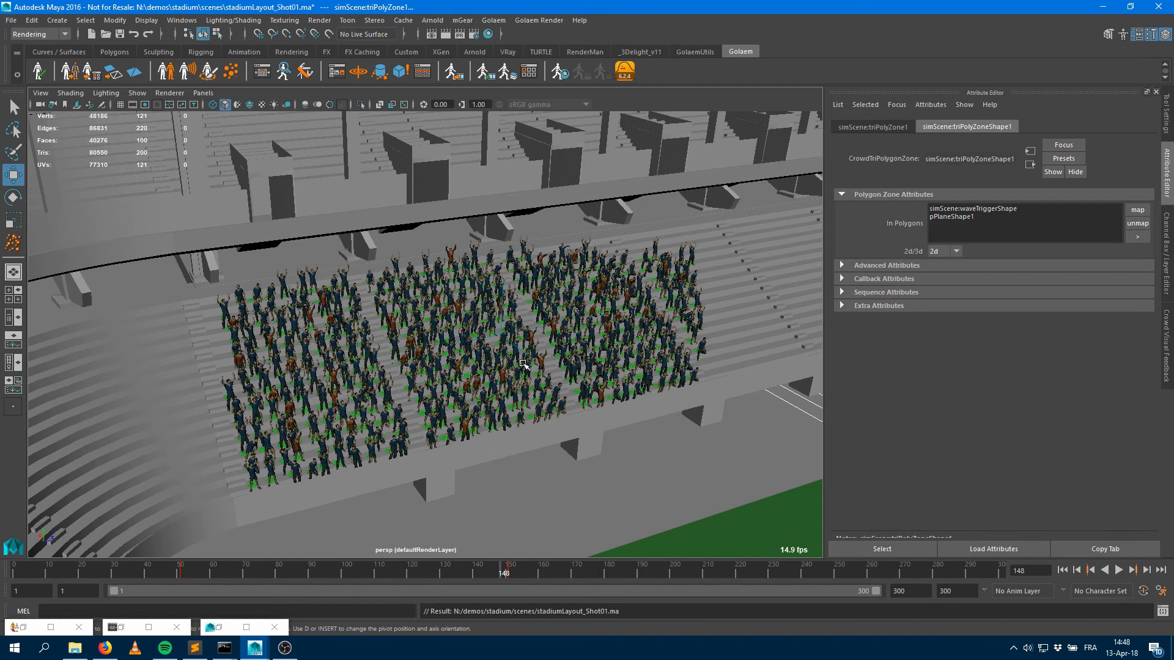
Disable the wave motion in the behavior graph and set the random operator's walkShape weight to 3
click(265, 71)
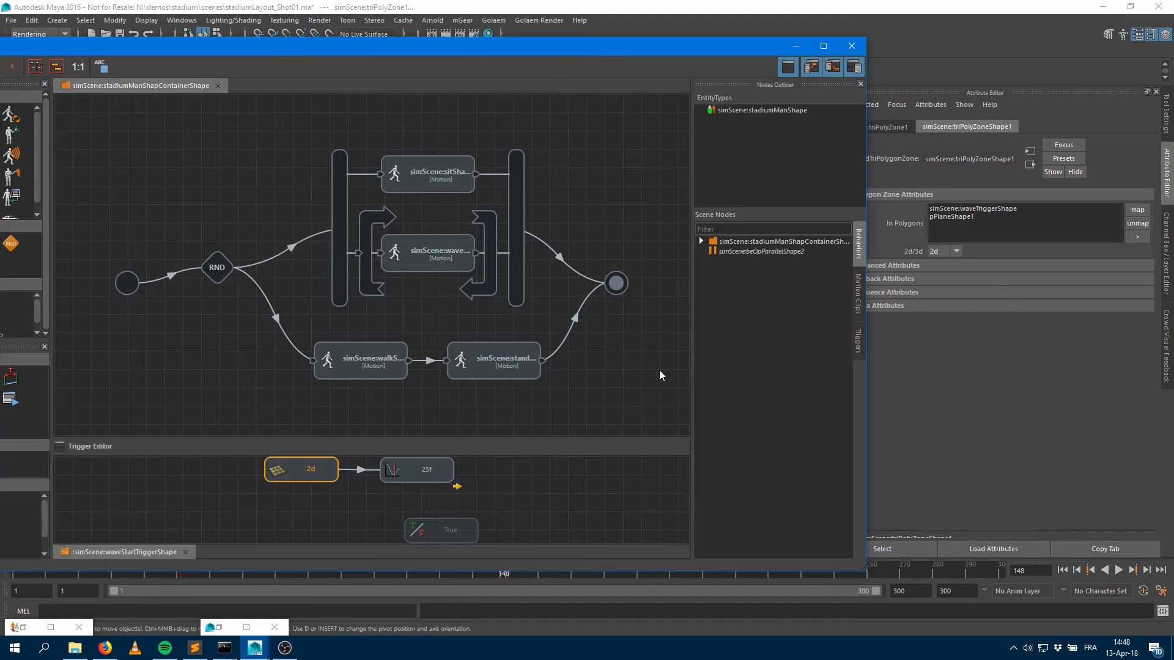
click(401, 251)
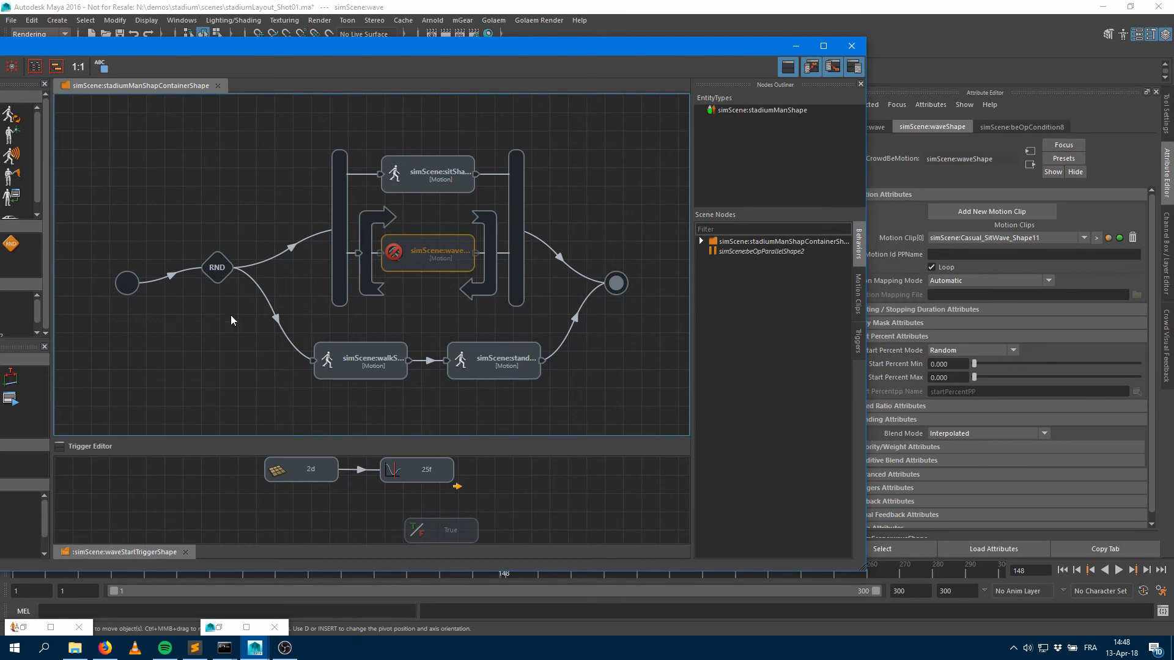
click(228, 272)
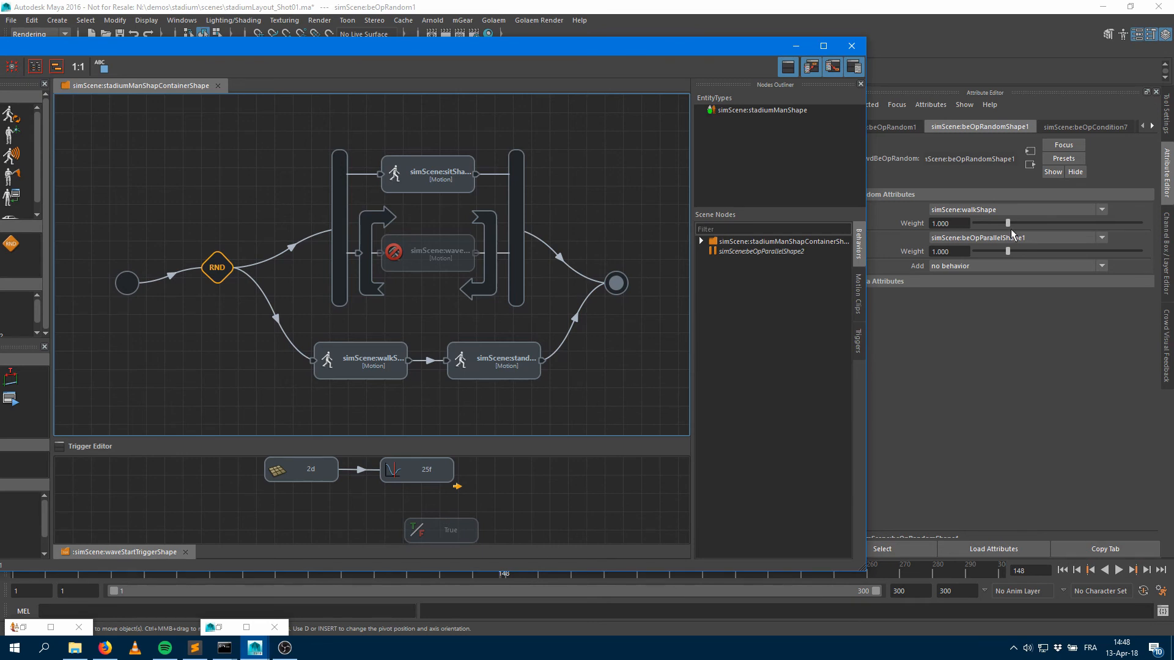
drag(966, 223, 880, 224)
text(3)
key(Return)
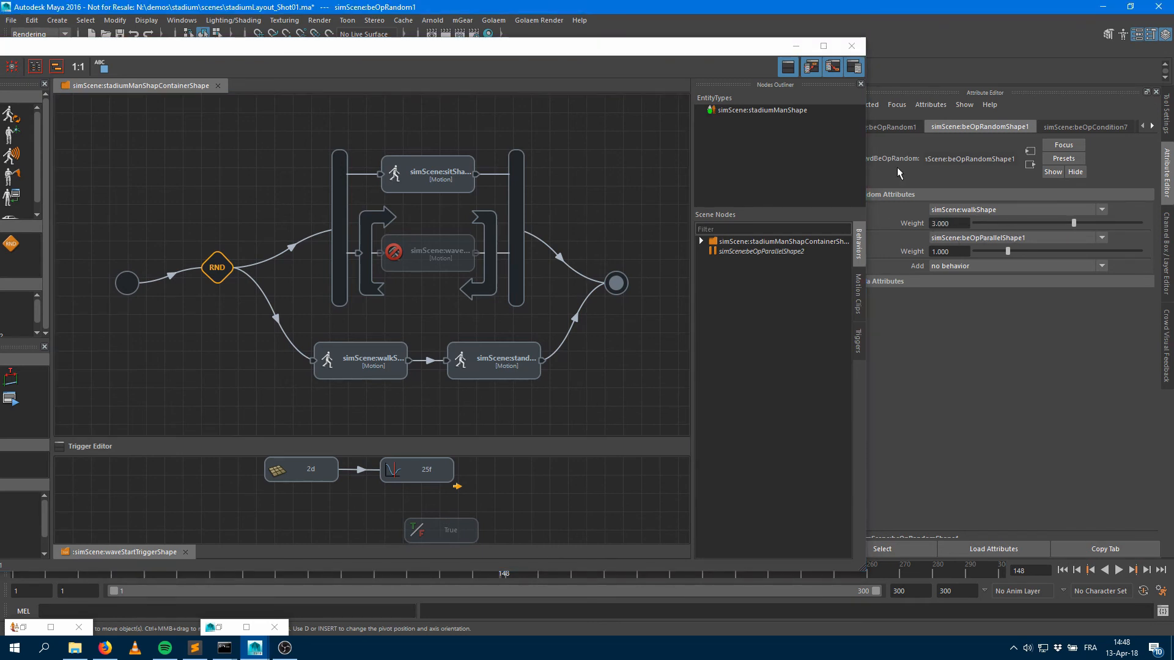
click(796, 46)
Replay the simulation from frame 1, stop it at frame 60, and examine the crowd's poses up close and from a raised angle
click(1063, 570)
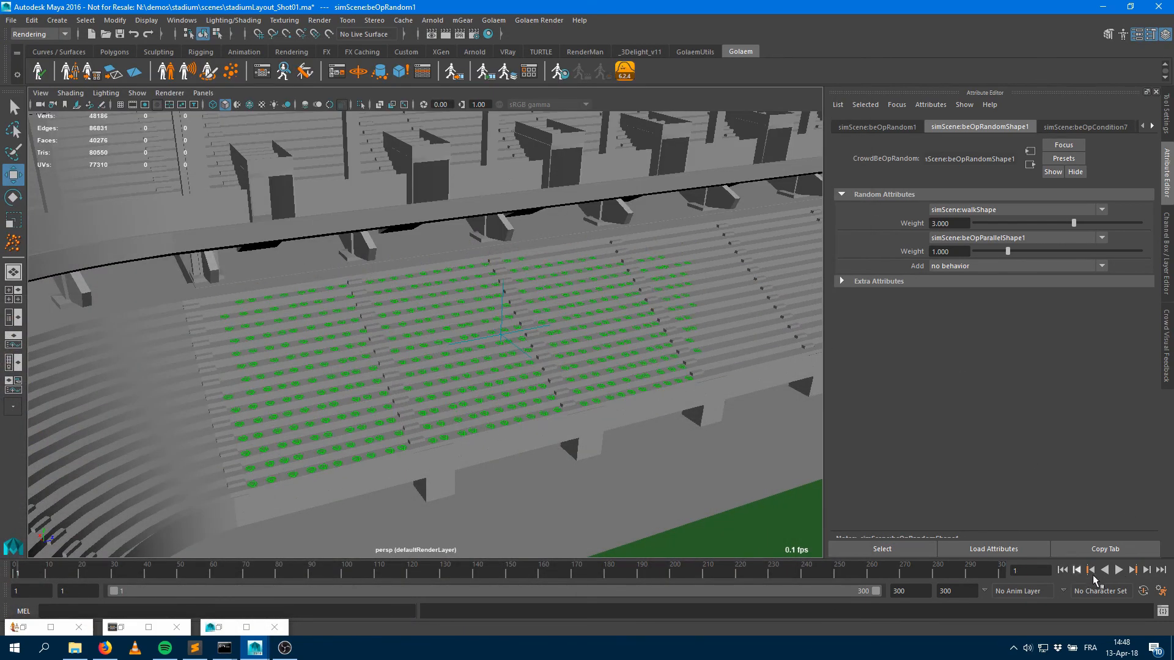
click(1120, 570)
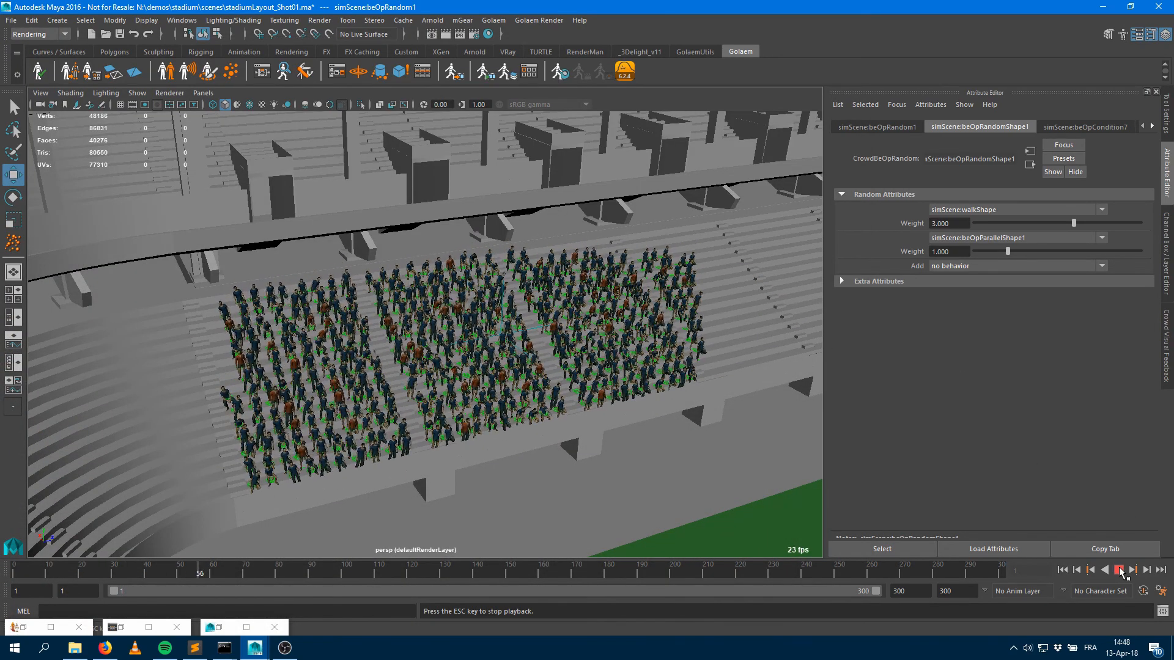
click(1119, 569)
mouse_move(585, 424)
alt+mouse_down()
mouse_move(580, 413)
mouse_move(568, 422)
alt+mouse_up()
alt+middle_drag(570, 451, 608, 372)
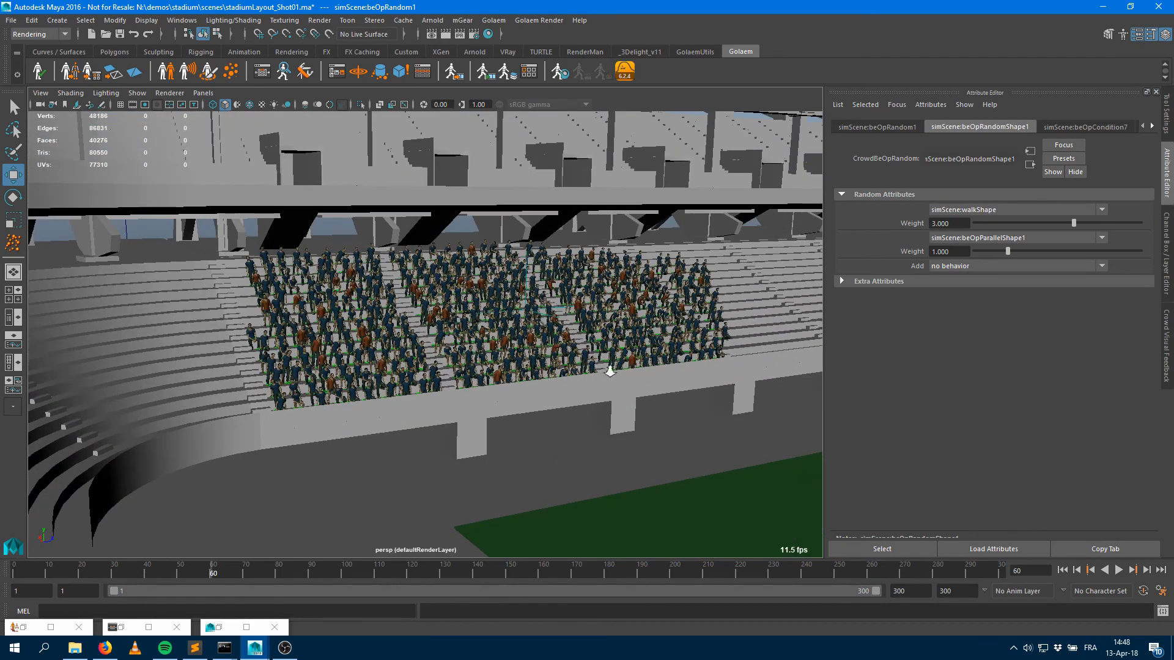
alt+right_drag(608, 372, 723, 389)
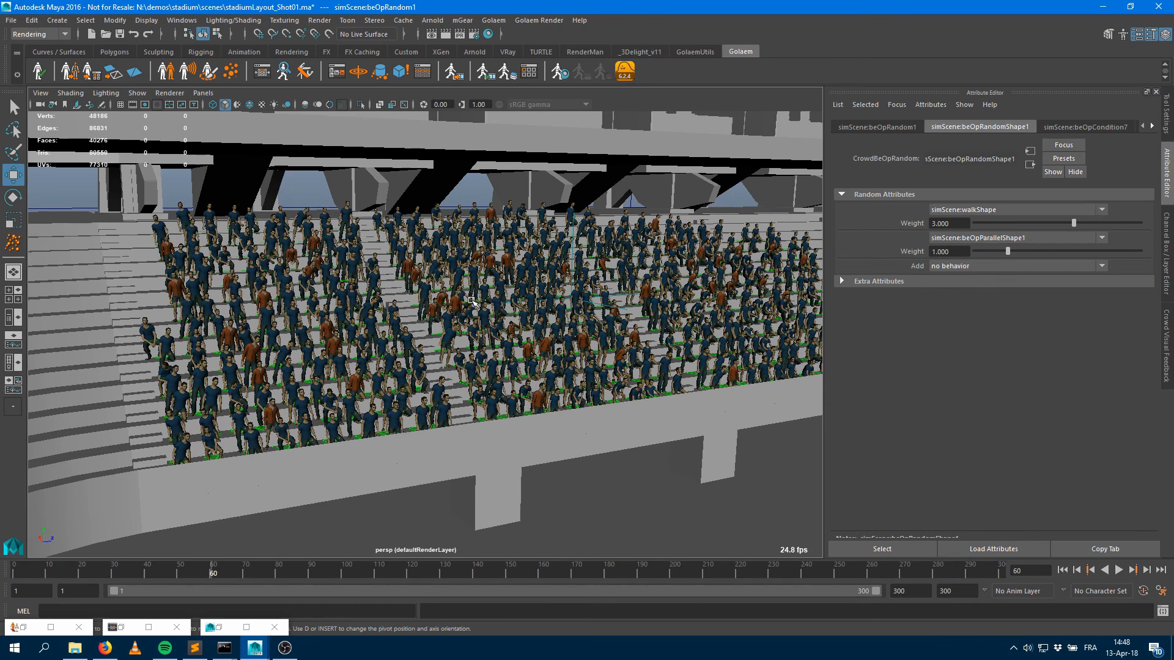
alt+right_drag(658, 366, 570, 375)
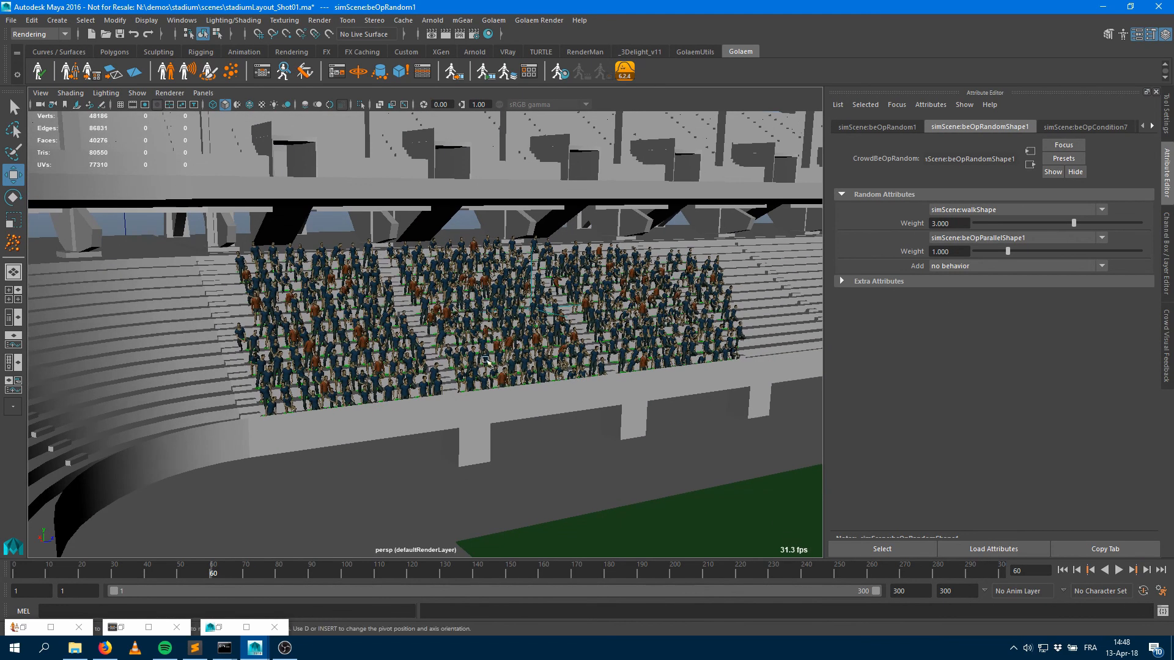
alt+drag(570, 376, 559, 376)
alt+right_drag(579, 360, 530, 370)
alt+middle_drag(529, 369, 465, 398)
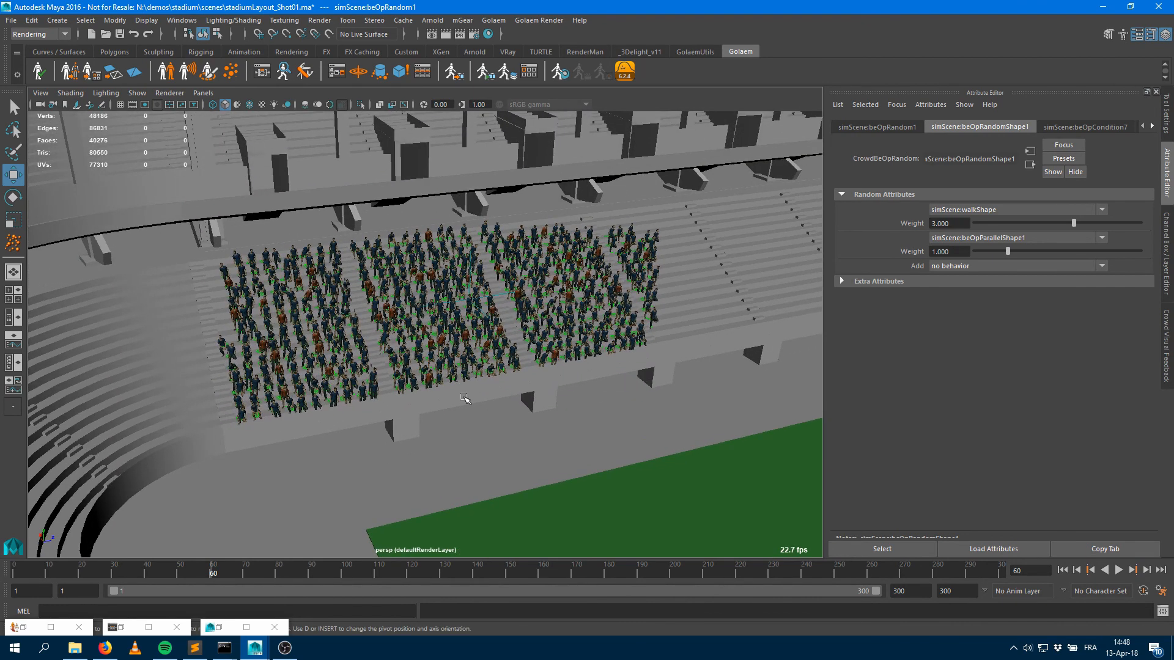